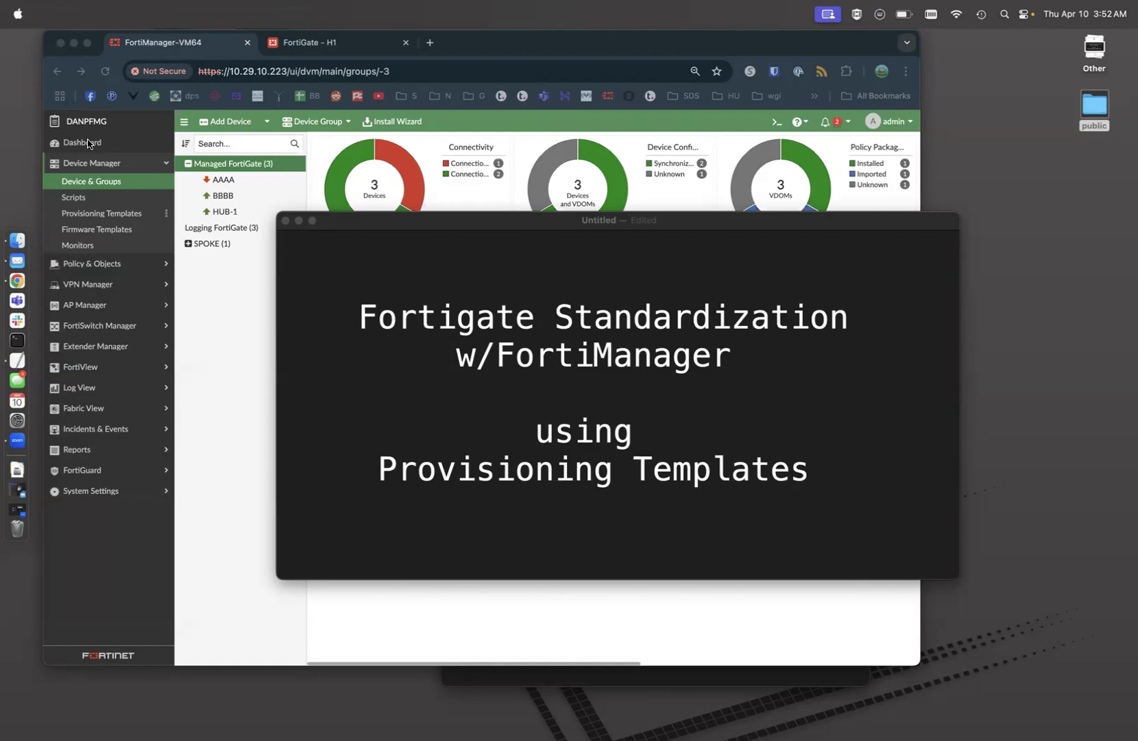
Step: Open the still-empty System Templates list under Device Manager's Provisioning Templates
{"action": "left_click", "coordinate": [105, 218]}
{"action": "left_click", "coordinate": [104, 217]}
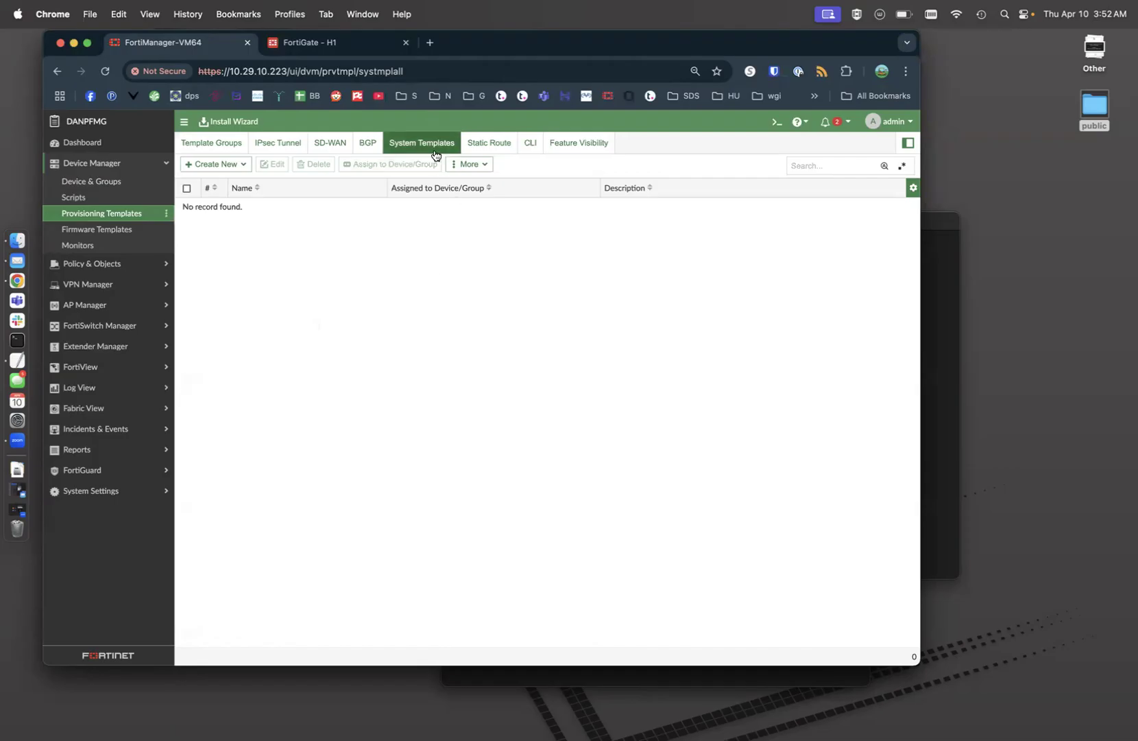
Step: Run 'config system global' and 'show' in H1's CLI to check the timezone and admintimeout settings
{"action": "left_click", "coordinate": [360, 45]}
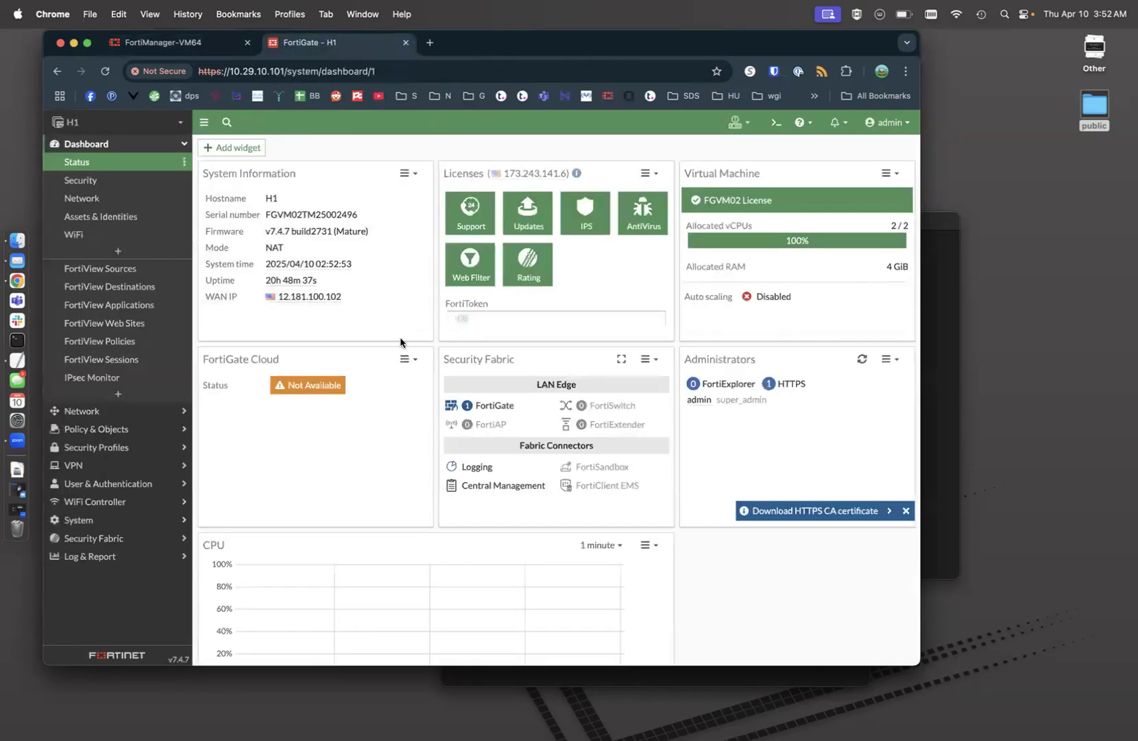
{"action": "left_click", "coordinate": [775, 124]}
{"action": "type", "text": "config system global"}
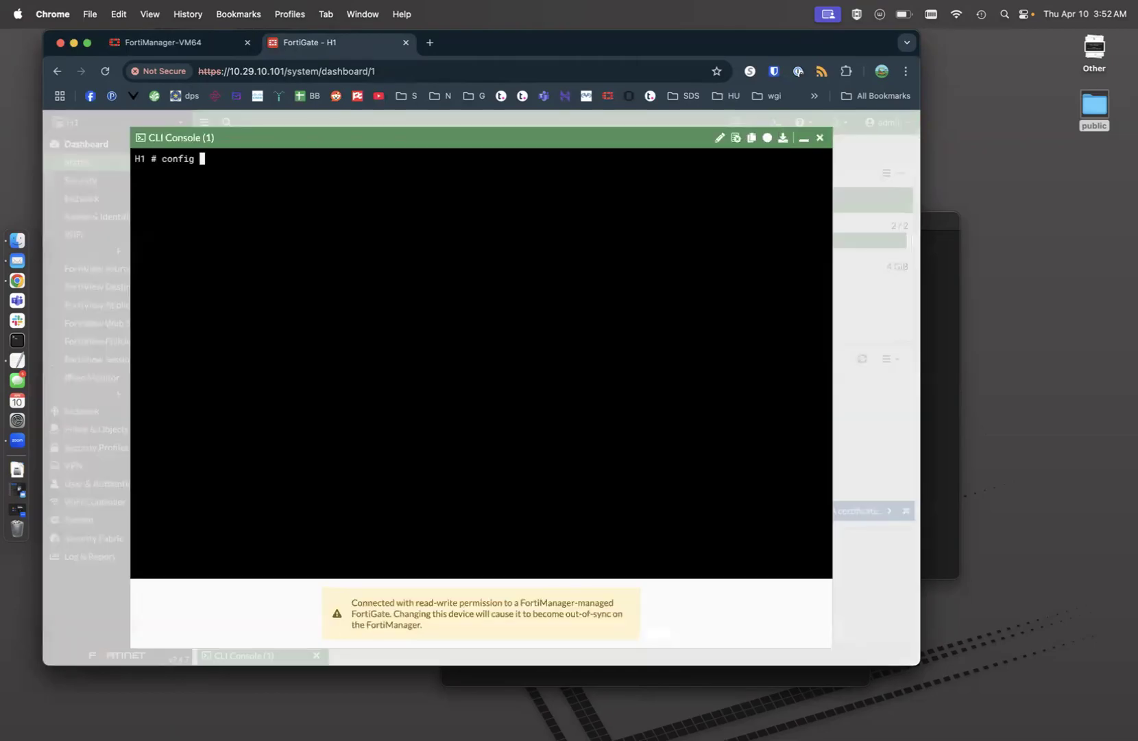
{"action": "key", "text": "Return"}
{"action": "type", "text": "show"}
{"action": "key", "text": "Return"}
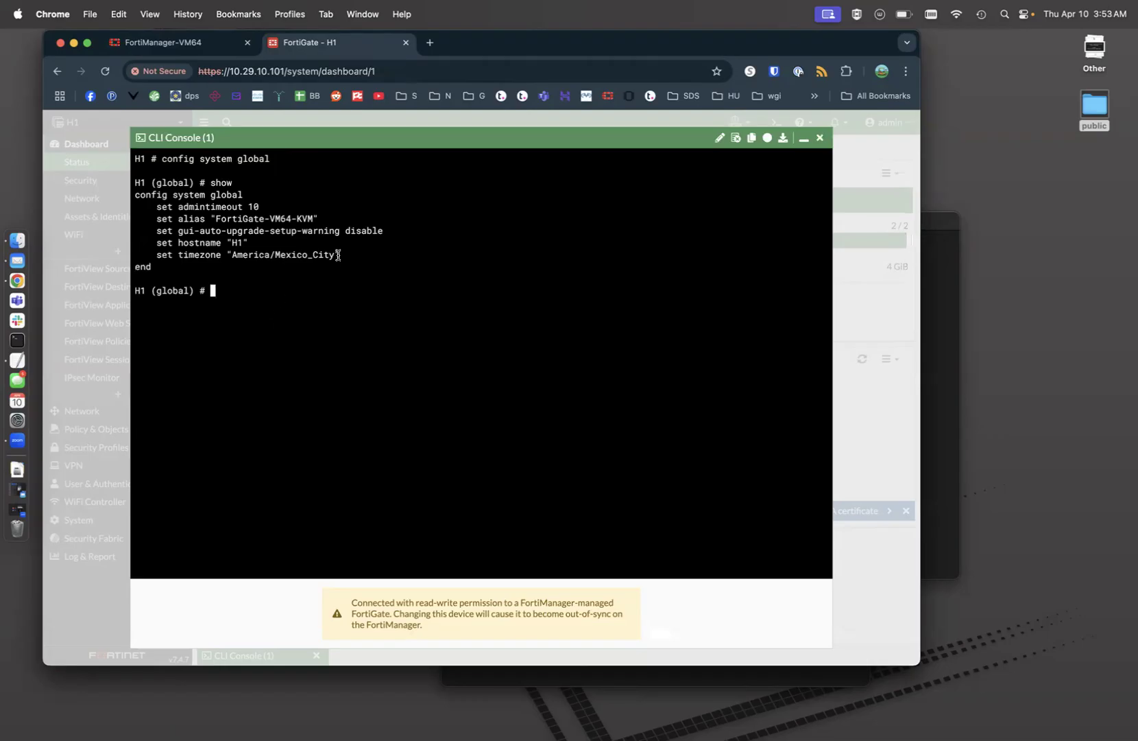
{"action": "left_click_drag", "start_coordinate": [343, 255], "coordinate": [158, 252]}
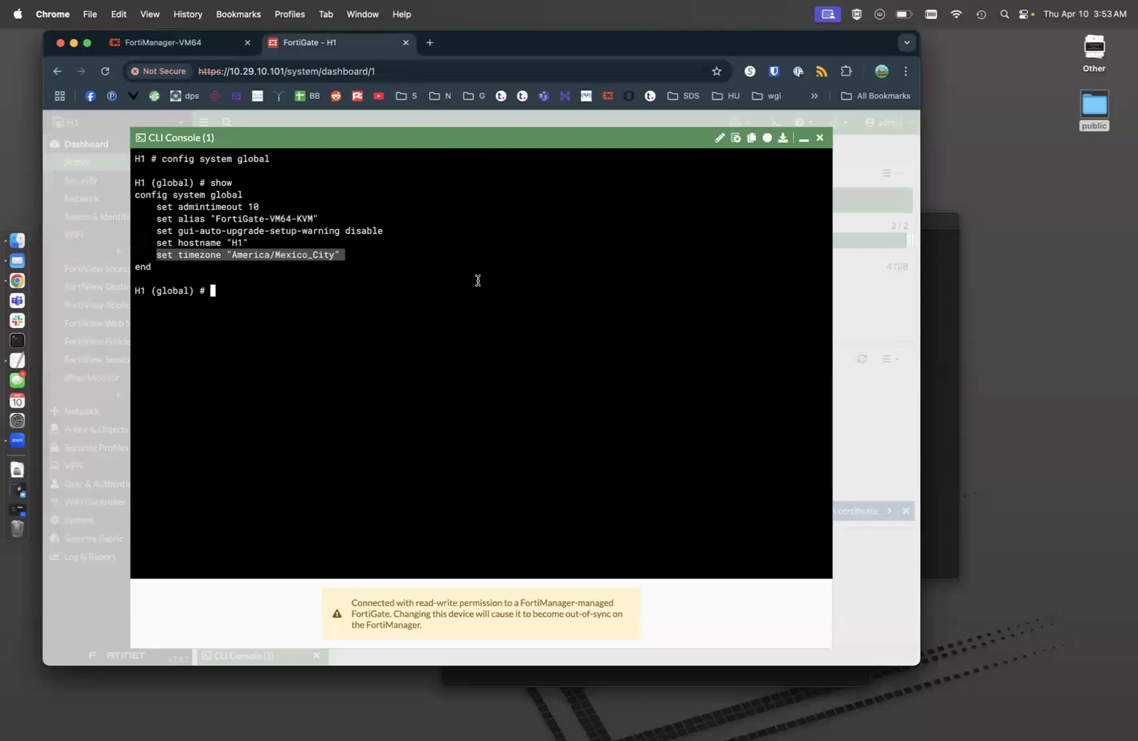
{"action": "left_click_drag", "start_coordinate": [268, 206], "coordinate": [156, 201]}
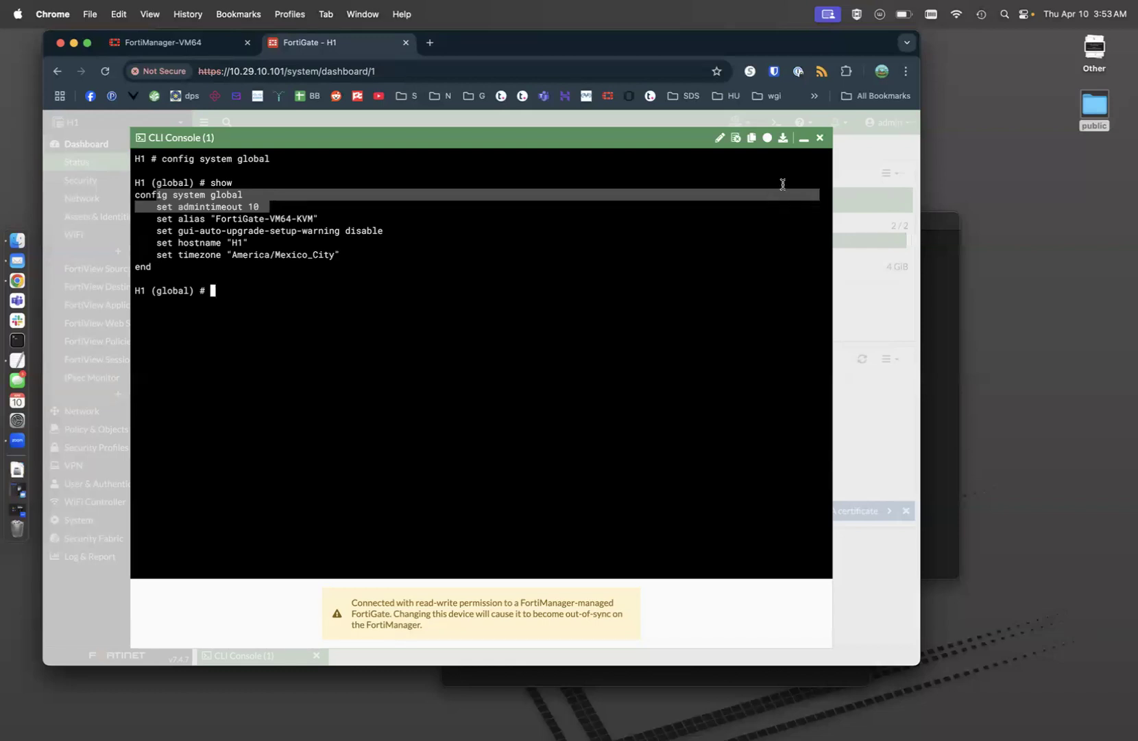
{"action": "left_click", "coordinate": [803, 138]}
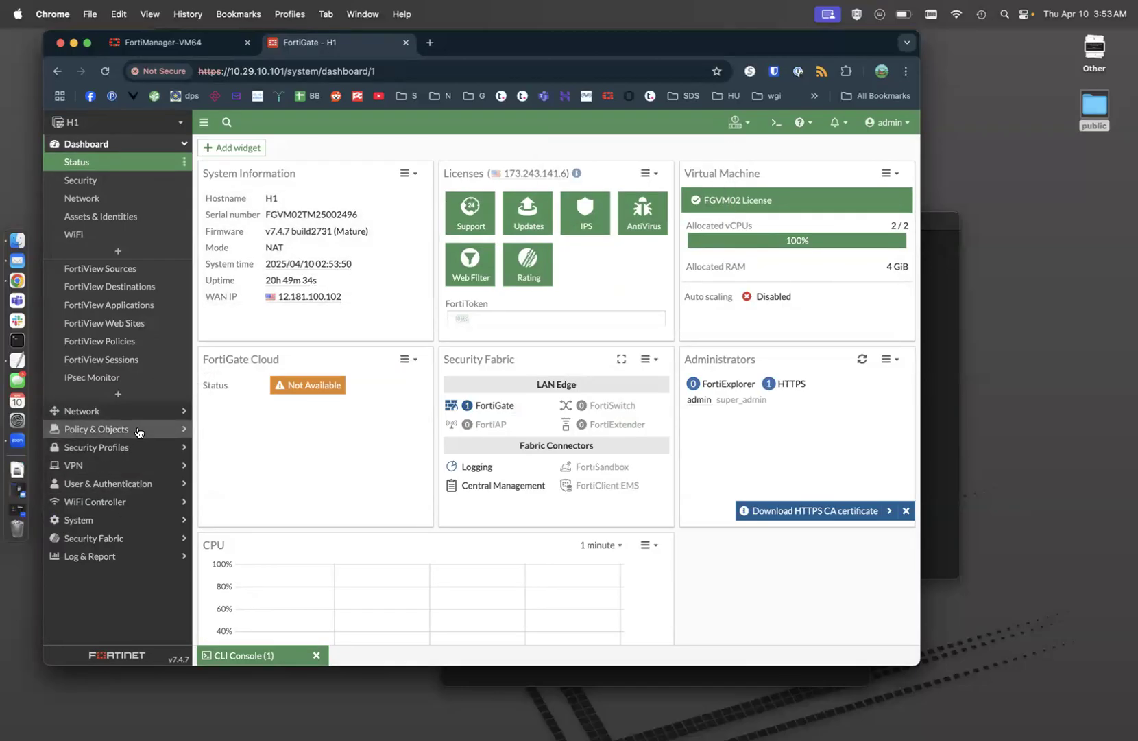
Step: Create a metadata variable named 'timezone' with a change note
{"action": "left_click", "coordinate": [156, 44]}
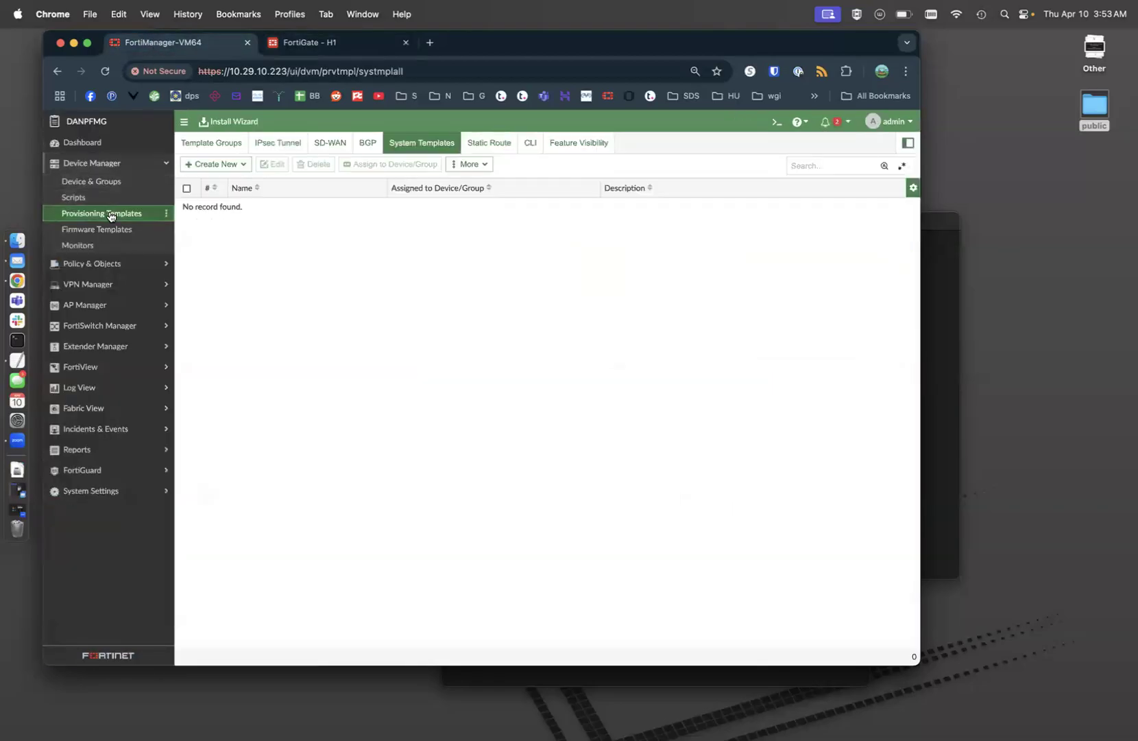
{"action": "left_click", "coordinate": [127, 263]}
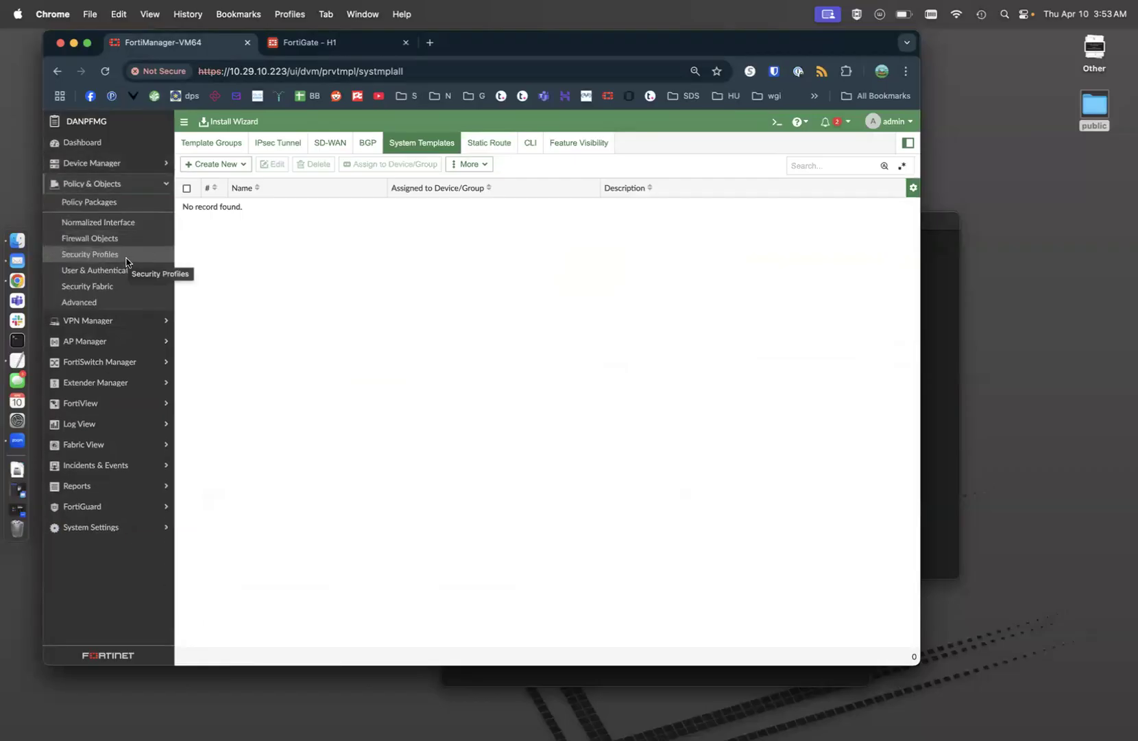
{"action": "left_click", "coordinate": [130, 306]}
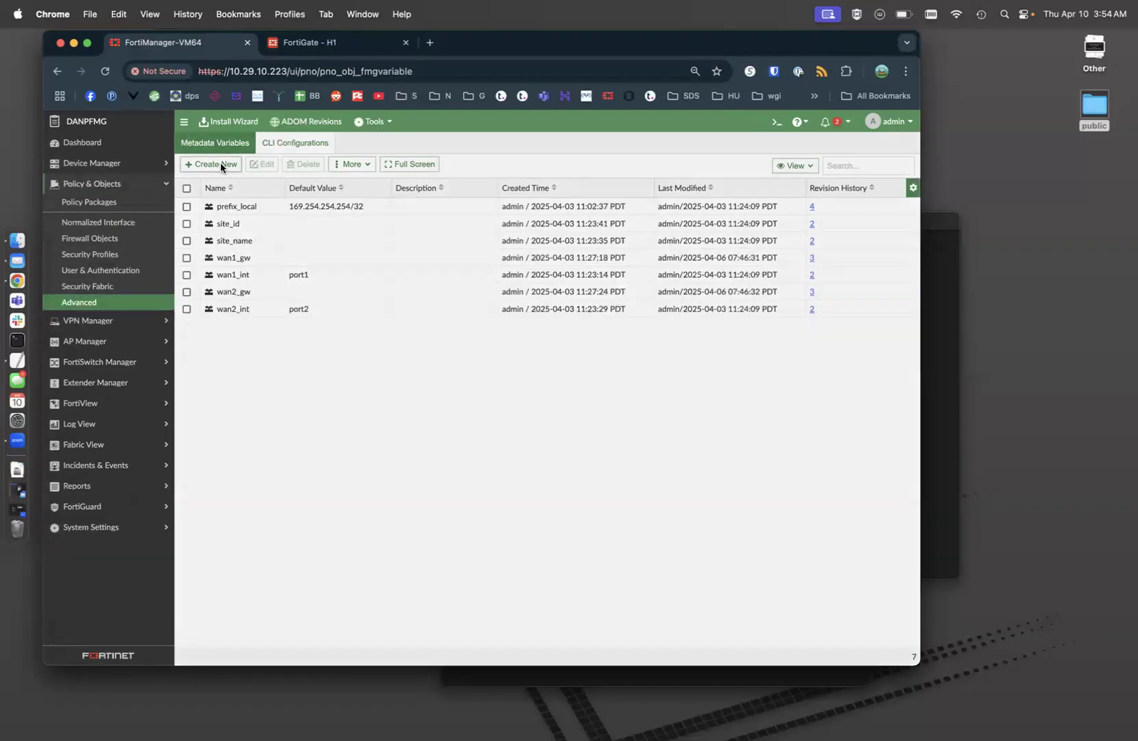
{"action": "left_click", "coordinate": [222, 166]}
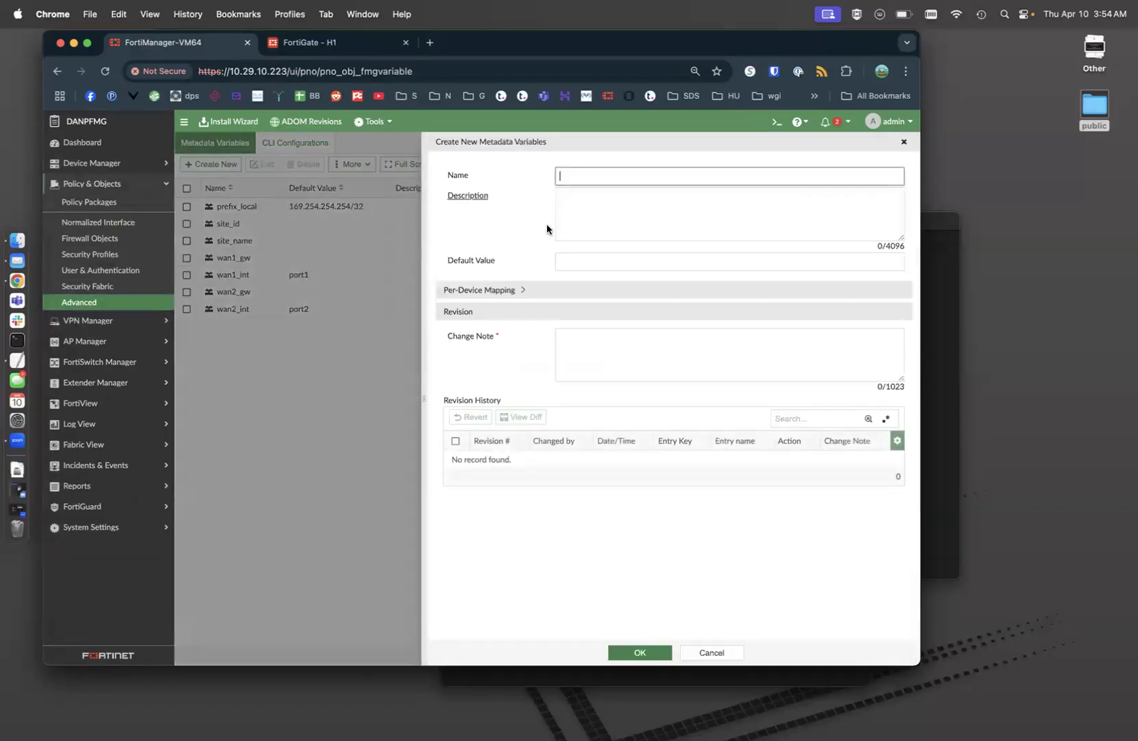
{"action": "type", "text": "timezone"}
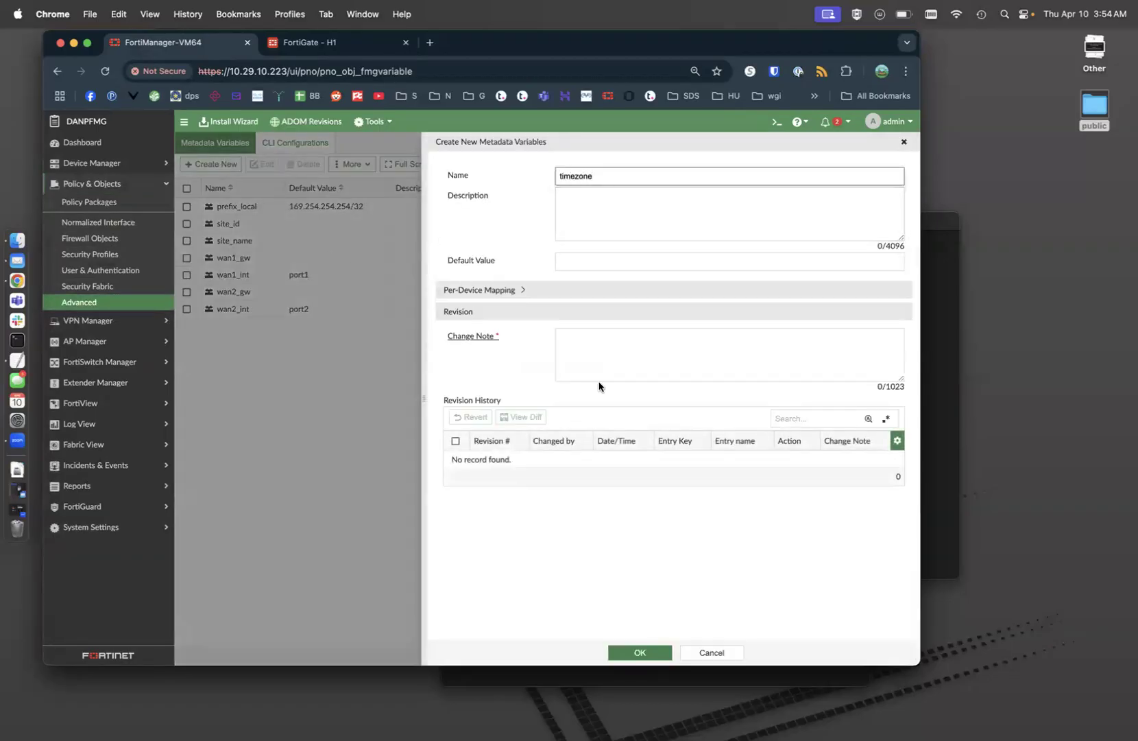
{"action": "left_click", "coordinate": [599, 382]}
{"action": "type", "text": "sdfds"}
{"action": "left_click", "coordinate": [654, 652]}
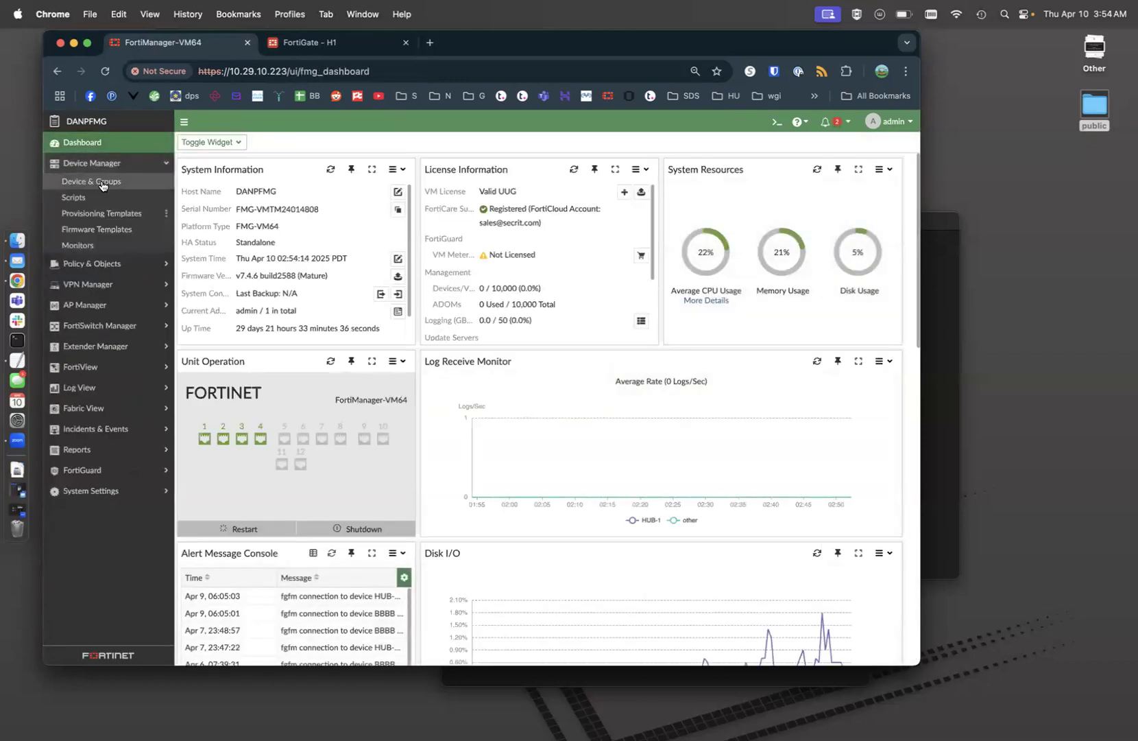
Step: Open the Edit Variable Mapping view for HUB-1
{"action": "left_click", "coordinate": [221, 212]}
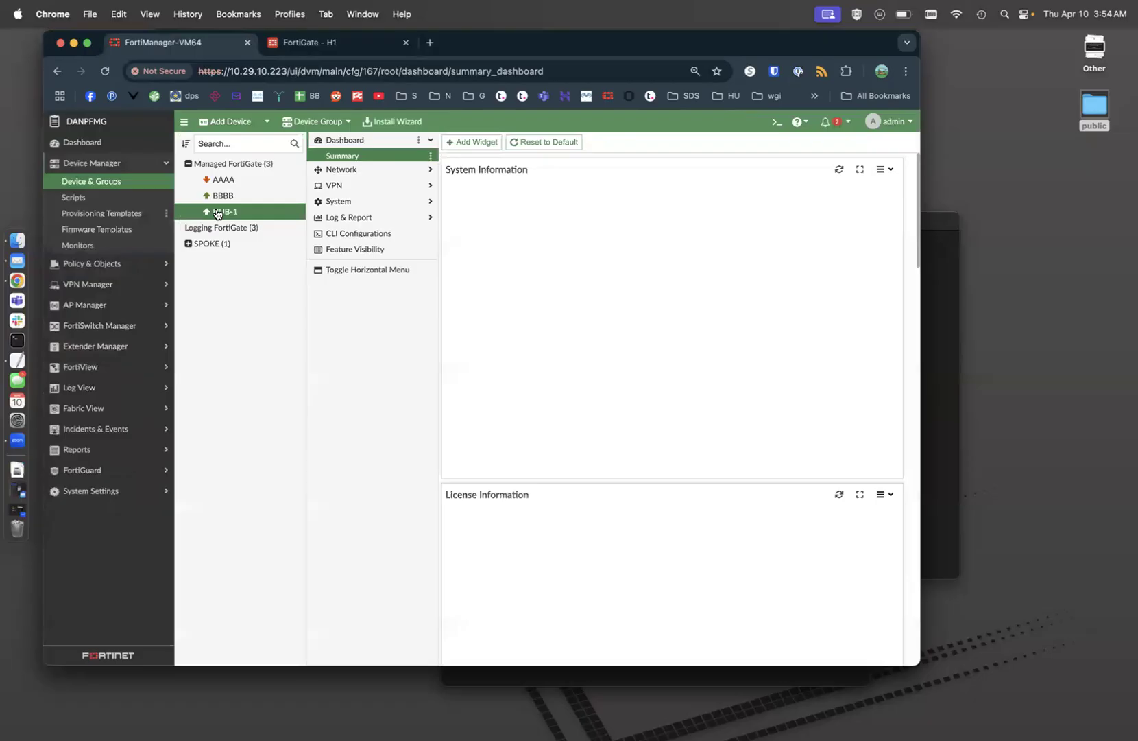
{"action": "right_click", "coordinate": [217, 212]}
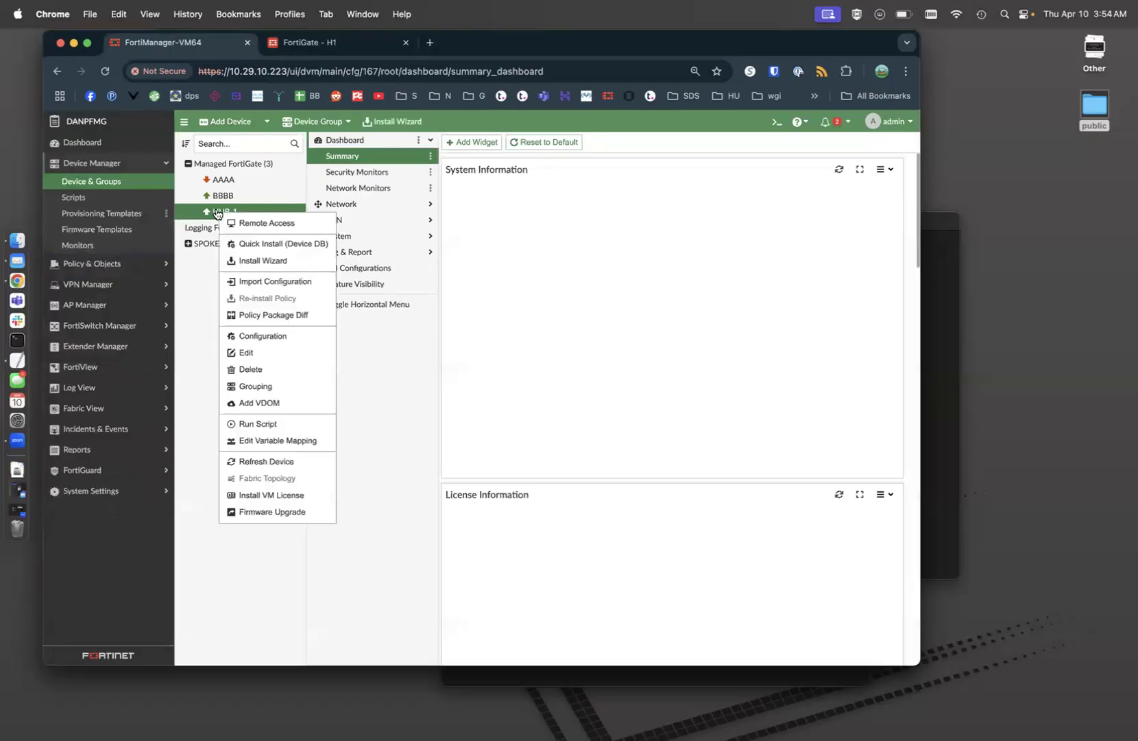
{"action": "left_click", "coordinate": [272, 439]}
Step: List valid timezones with 'set timezone ?' in H1's CLI and copy US/Eastern
{"action": "left_click", "coordinate": [365, 42]}
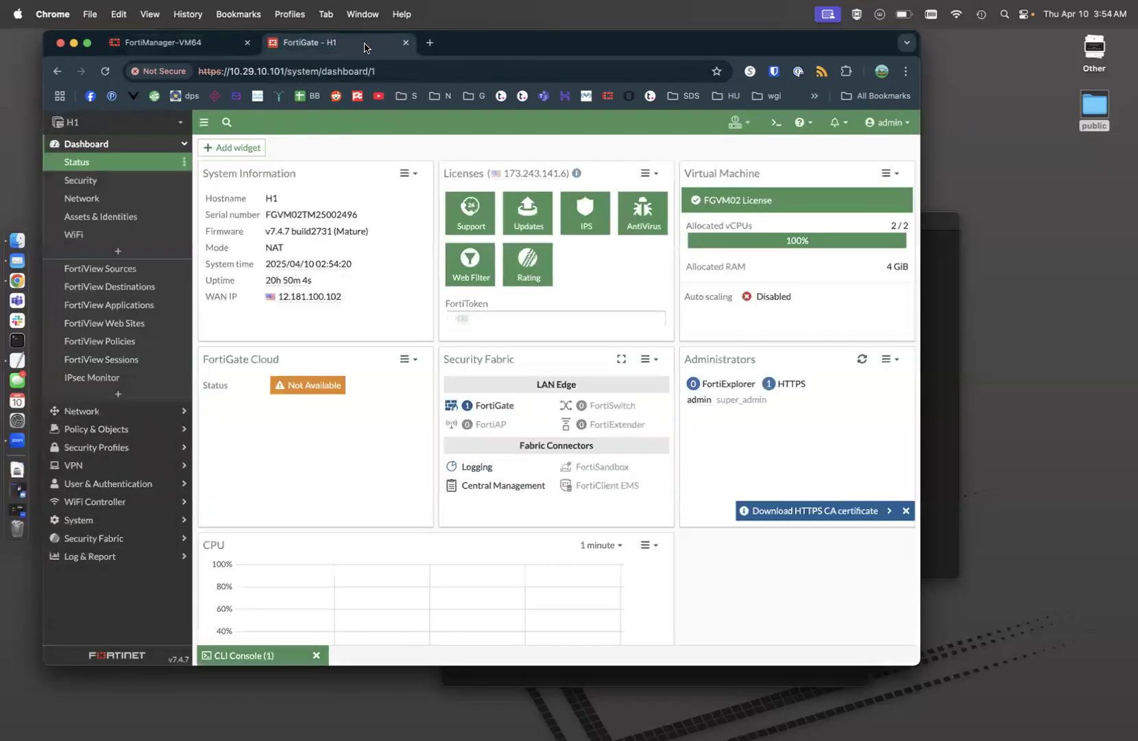
{"action": "left_click", "coordinate": [280, 658]}
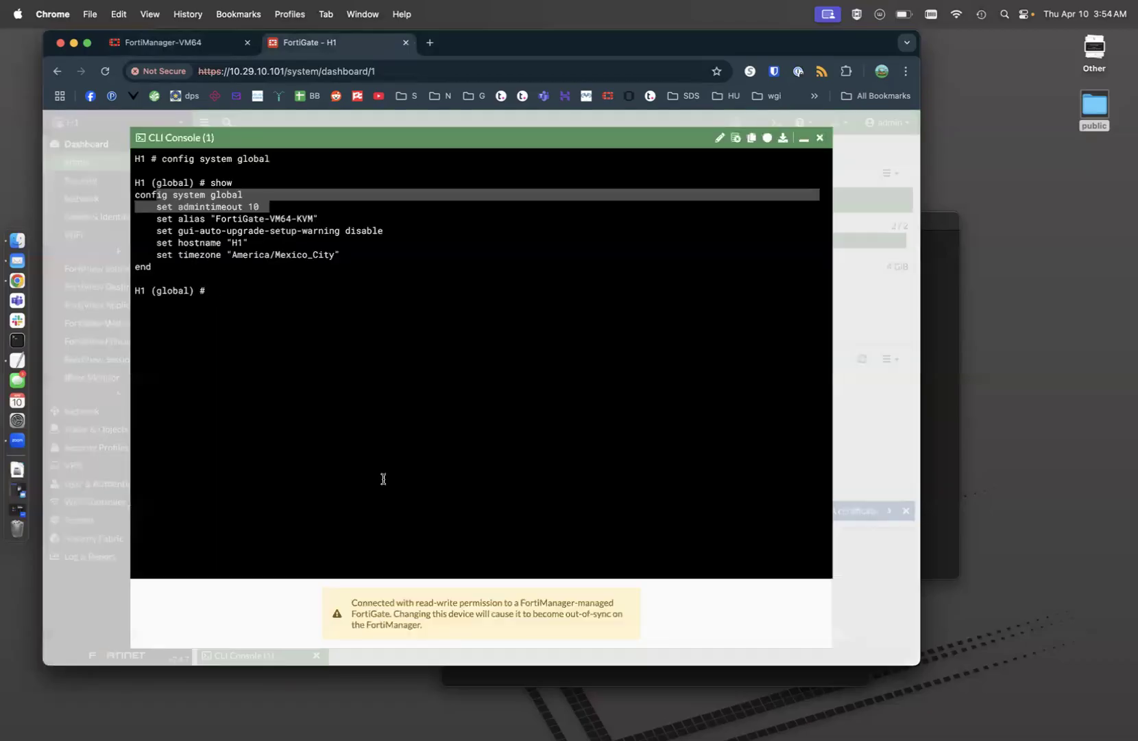
{"action": "type", "text": "set timezone"}
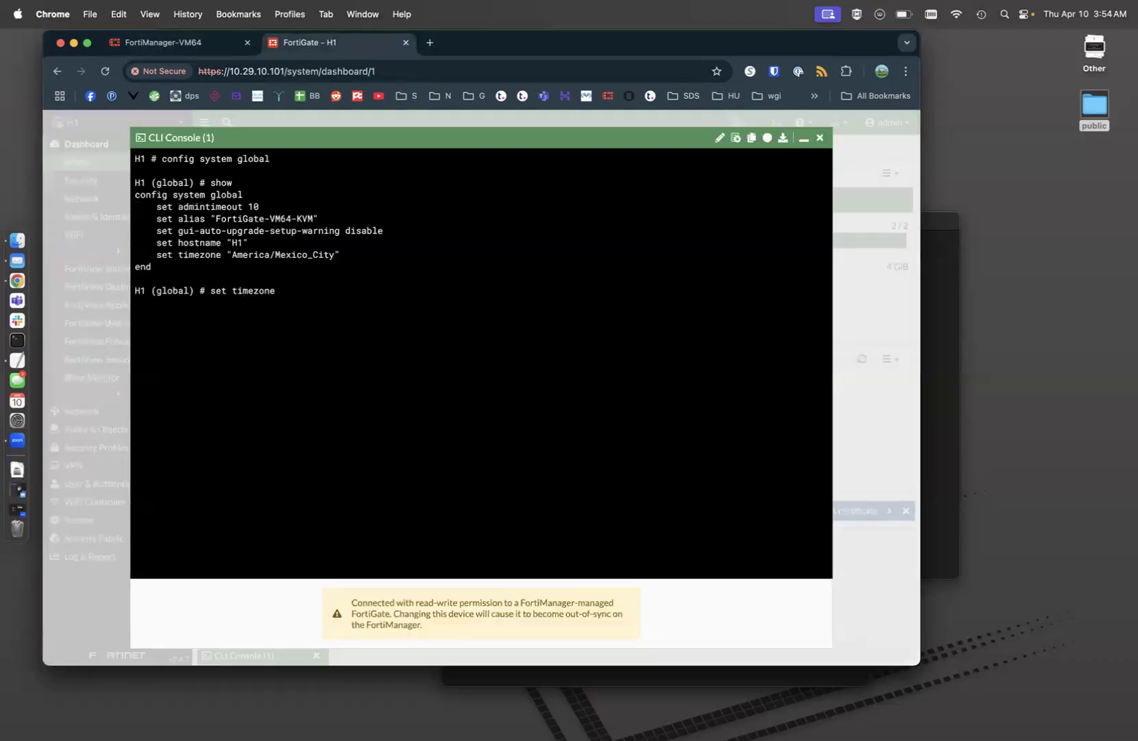
{"action": "key", "text": "question"}
{"action": "key", "text": "space"}
{"action": "key", "text": "space"}
{"action": "key", "text": "space"}
{"action": "key", "text": "space"}
{"action": "key", "text": "space"}
{"action": "key", "text": "space"}
{"action": "key", "text": "space"}
{"action": "key", "text": "space"}
{"action": "key", "text": "space"}
{"action": "key", "text": "space"}
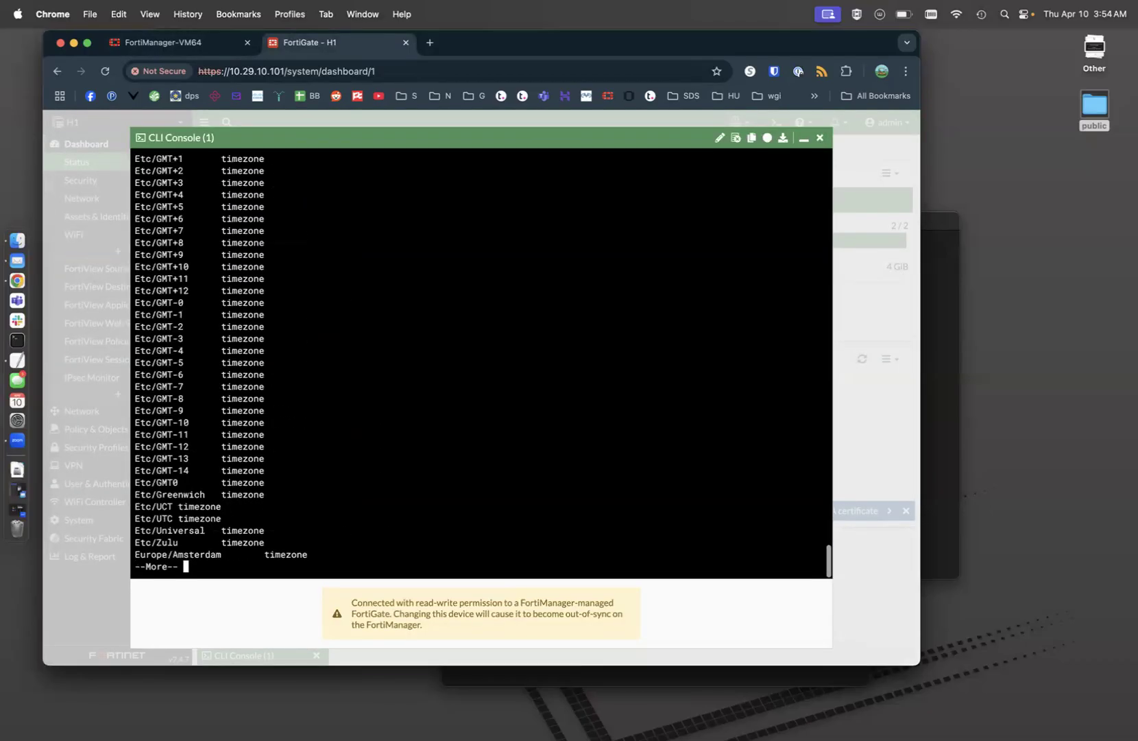
{"action": "key", "text": "space"}
{"action": "key", "text": "space"}
{"action": "key", "text": "space"}
{"action": "key", "text": "space"}
{"action": "key", "text": "space"}
{"action": "key", "text": "space"}
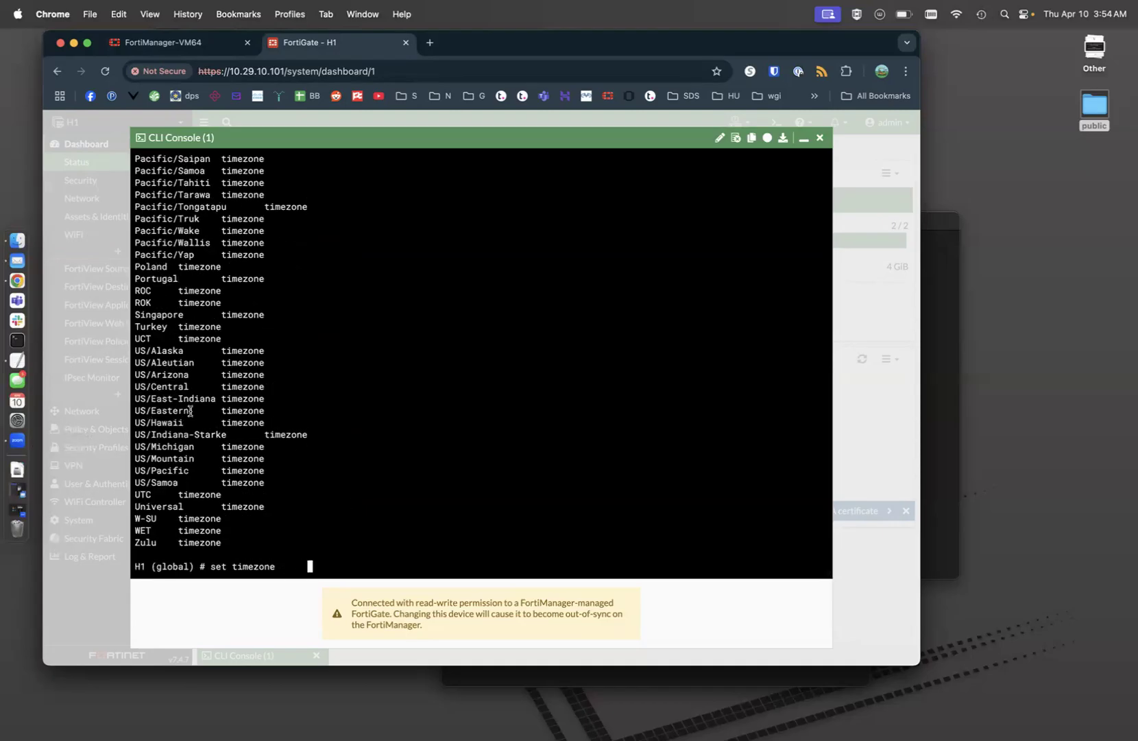
{"action": "left_click_drag", "start_coordinate": [190, 411], "coordinate": [134, 412]}
{"action": "key", "text": "super+c"}
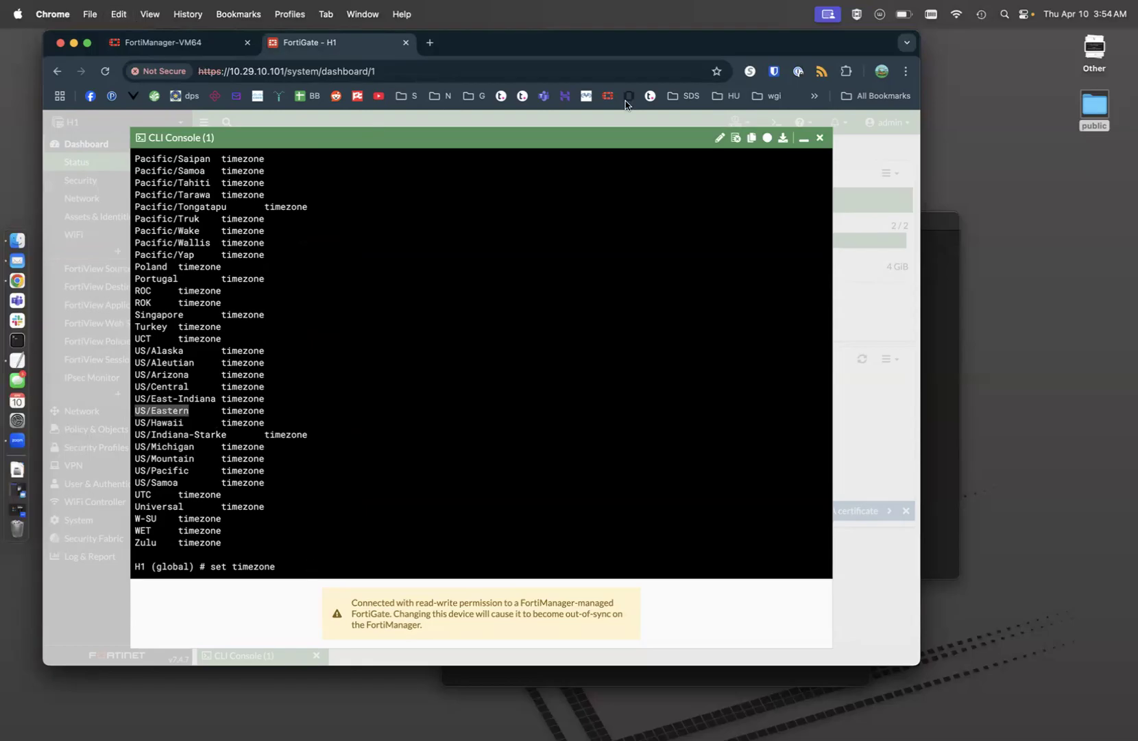
{"action": "left_click", "coordinate": [804, 138]}
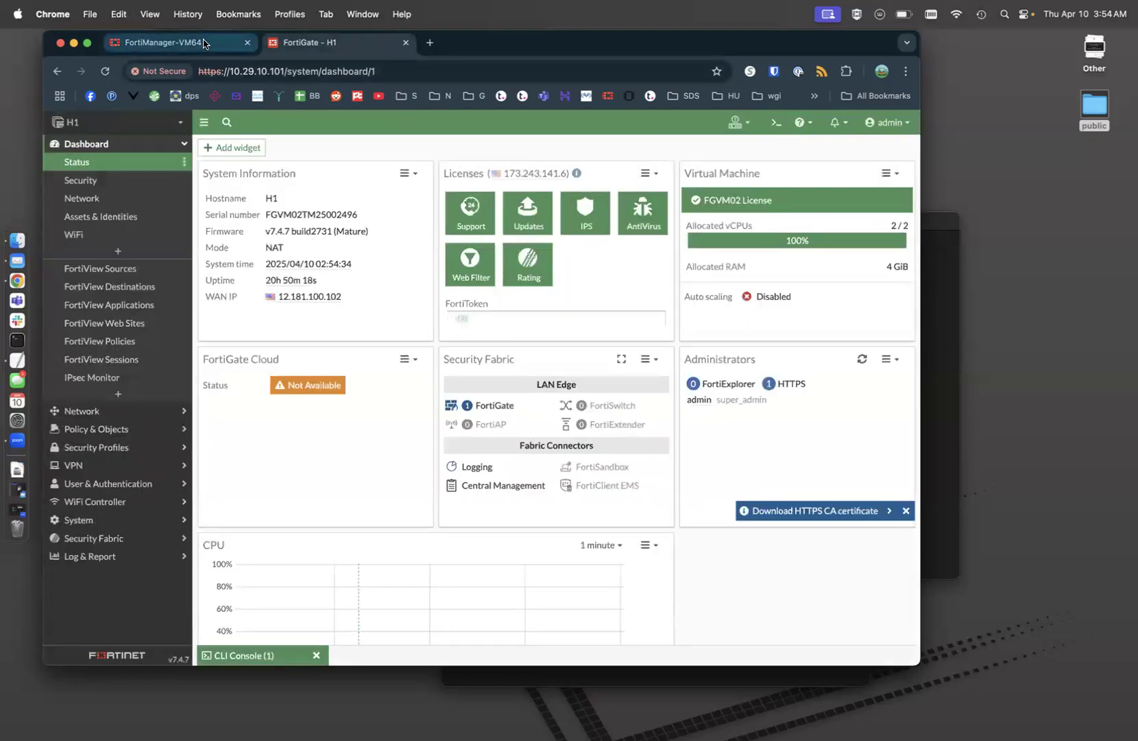
Step: Map HUB-1's $(timezone) variable to US/Eastern and save the mapping
{"action": "left_click", "coordinate": [171, 42]}
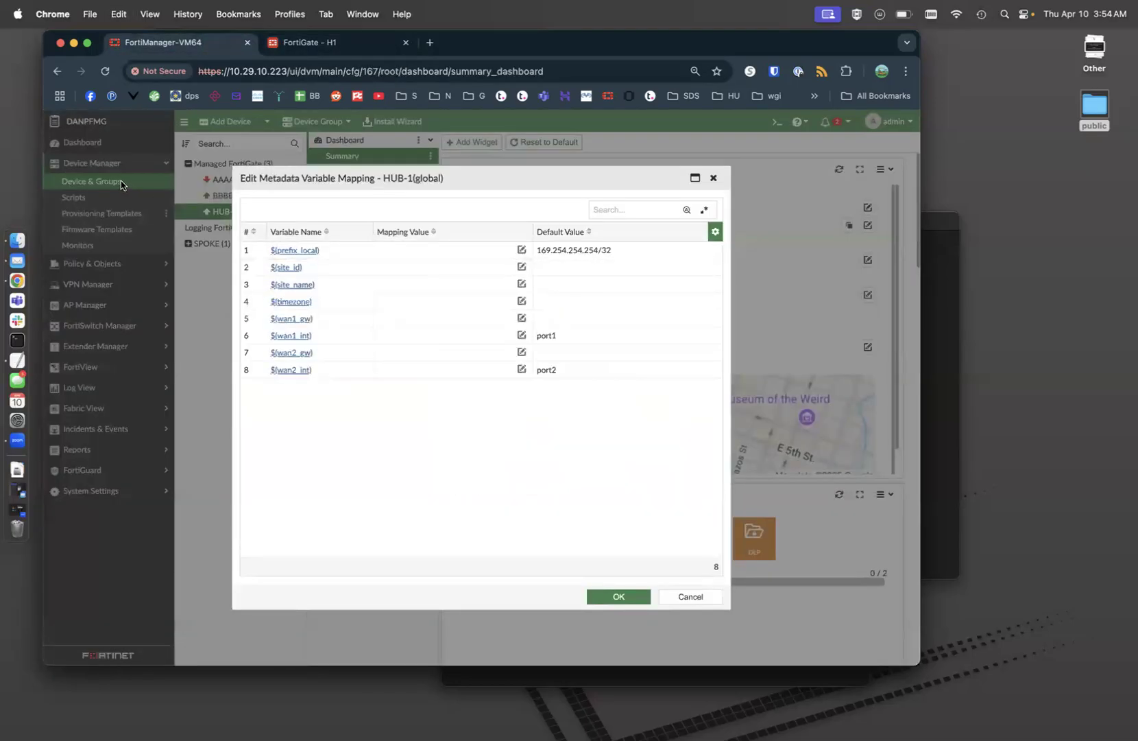
{"action": "left_click", "coordinate": [402, 302]}
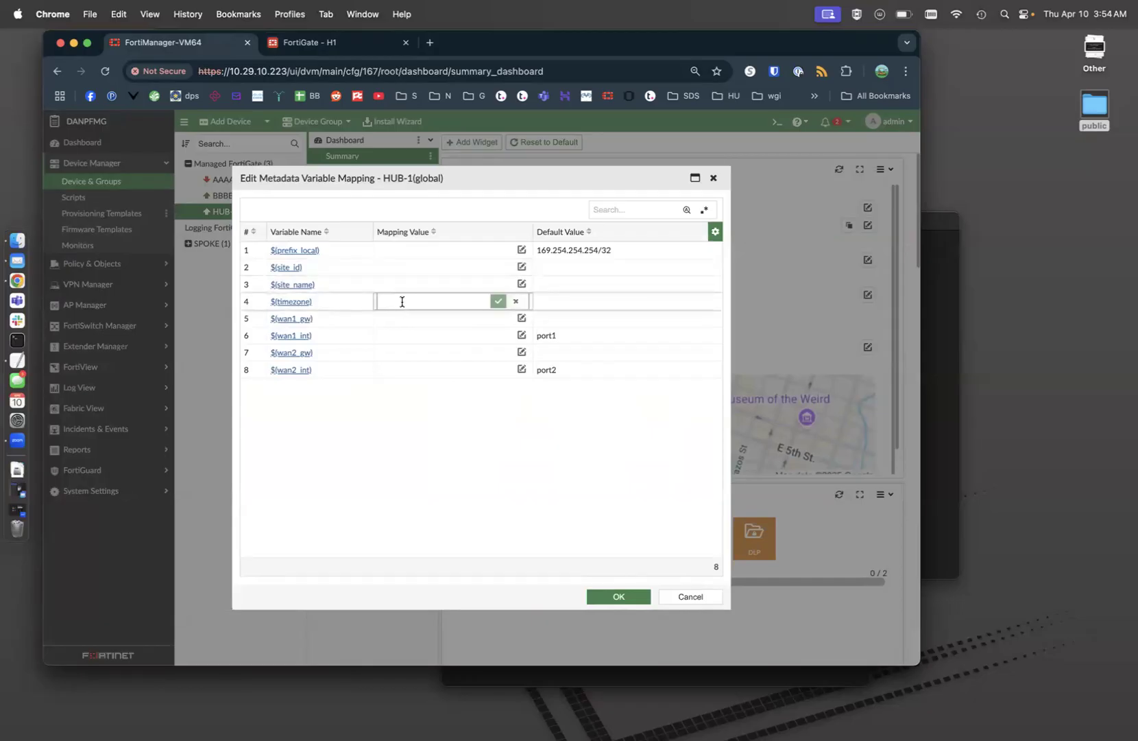
{"action": "key", "text": "super+v"}
{"action": "left_click", "coordinate": [497, 303]}
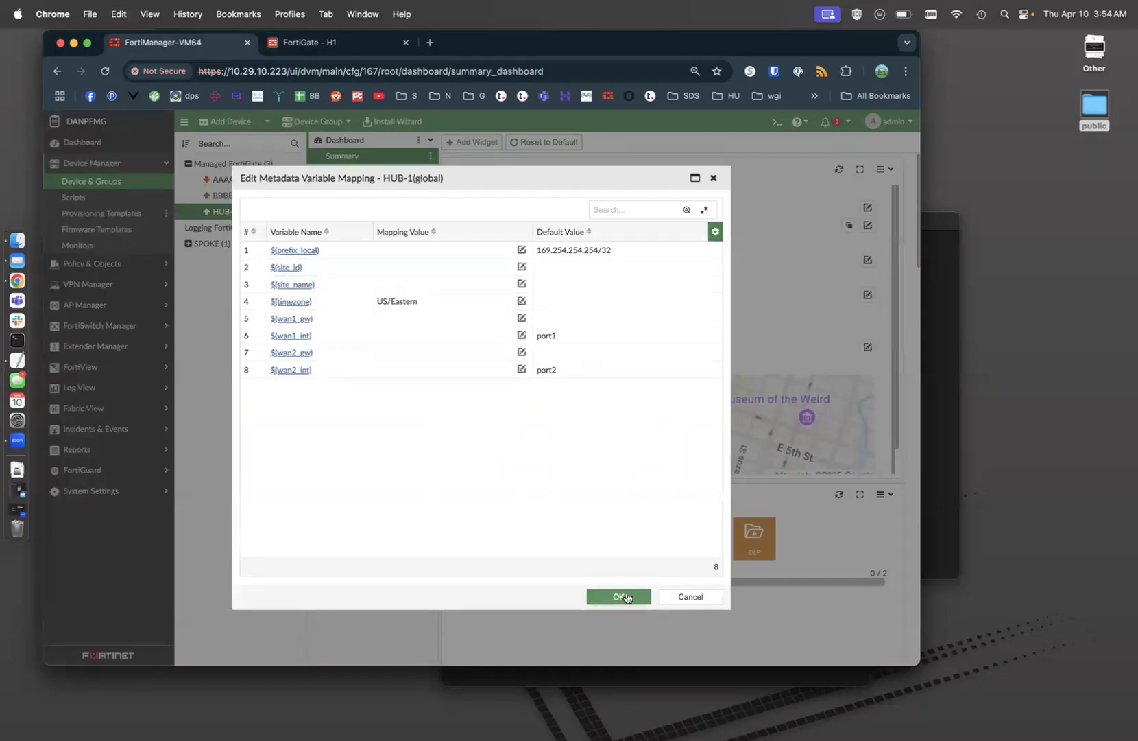
{"action": "left_click", "coordinate": [620, 596]}
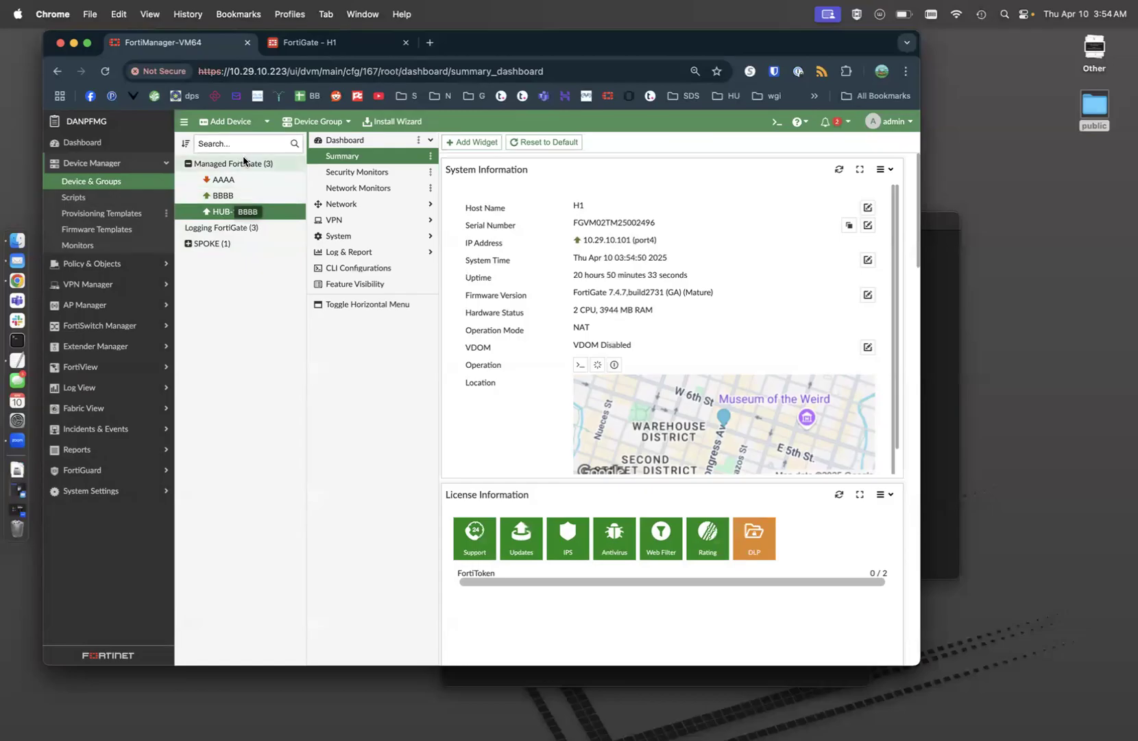
Step: Start a blank system template named sys.GLOBAL
{"action": "left_click", "coordinate": [133, 214]}
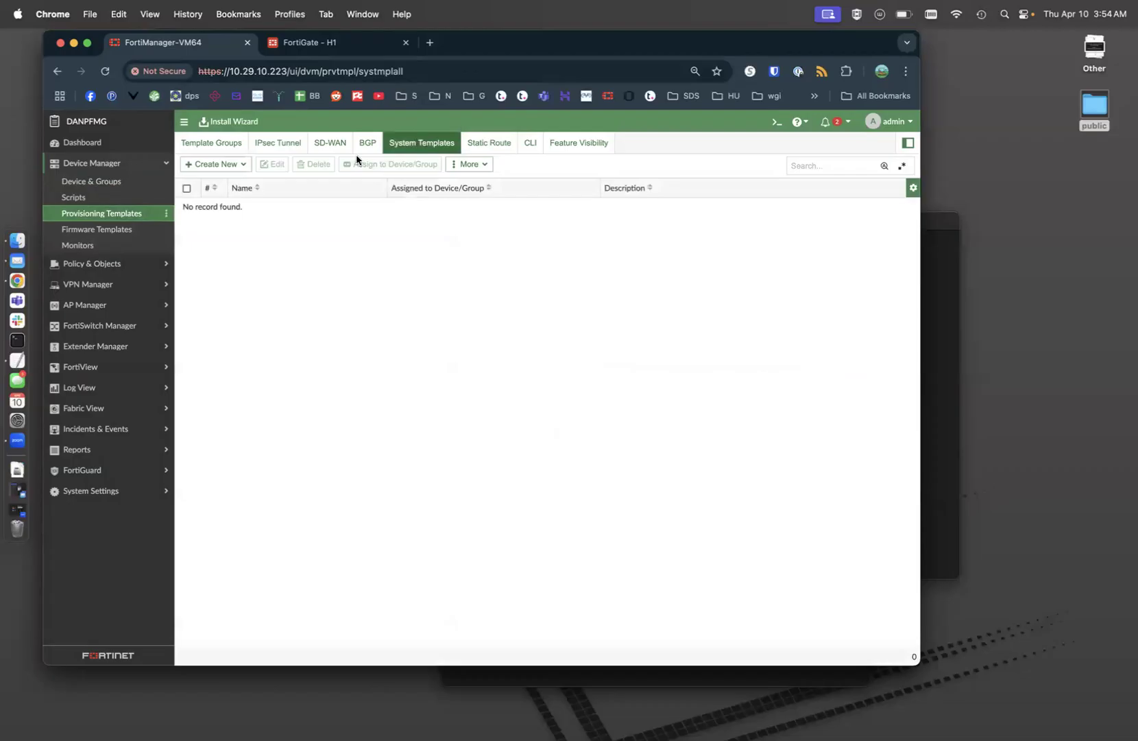
{"action": "left_click", "coordinate": [229, 163]}
{"action": "left_click", "coordinate": [228, 183]}
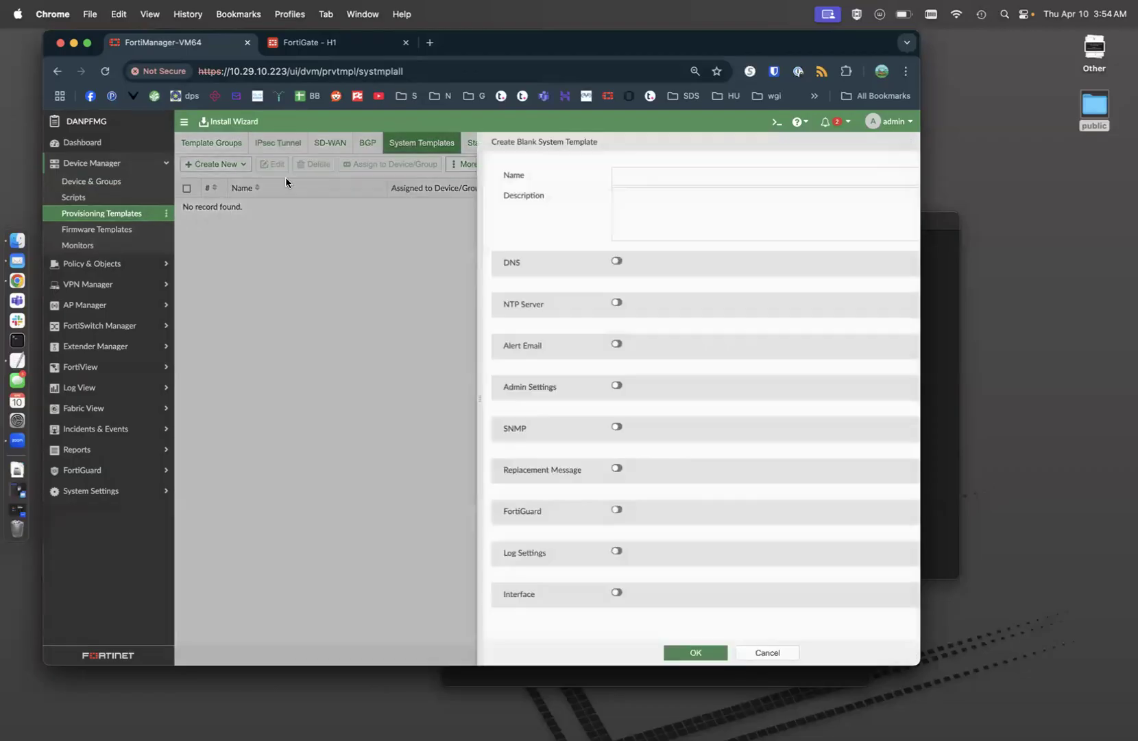
{"action": "type", "text": "sys.GL"}
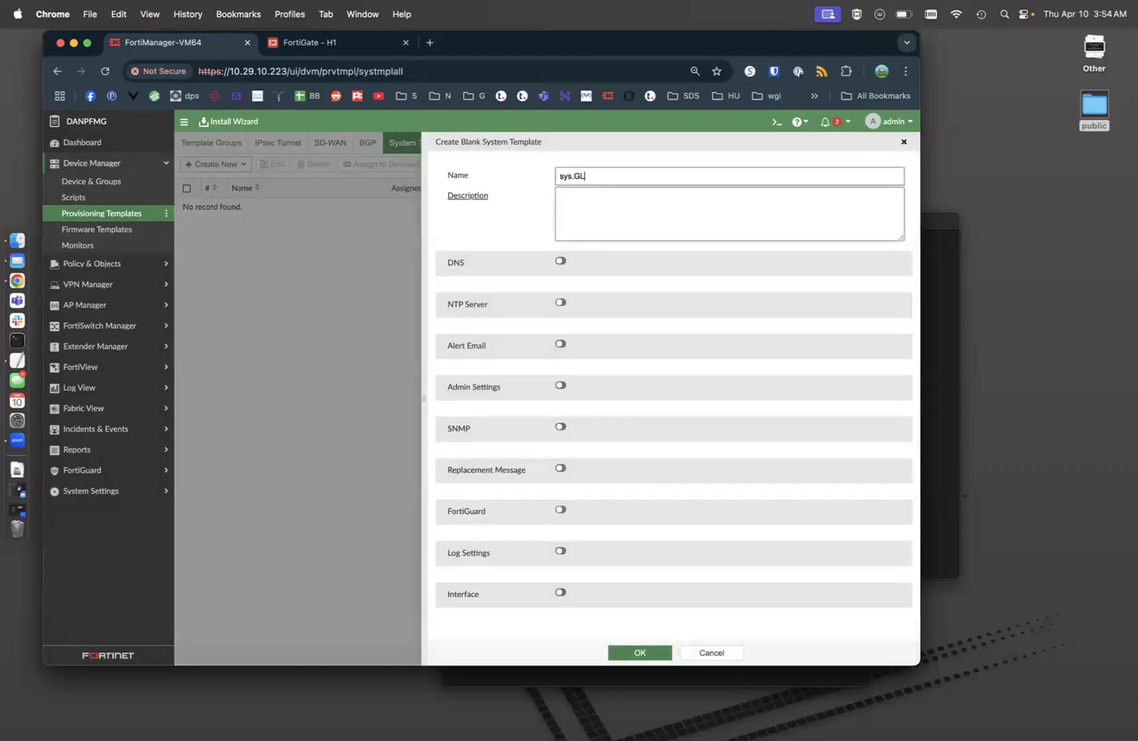
{"action": "type", "text": "OBAL"}
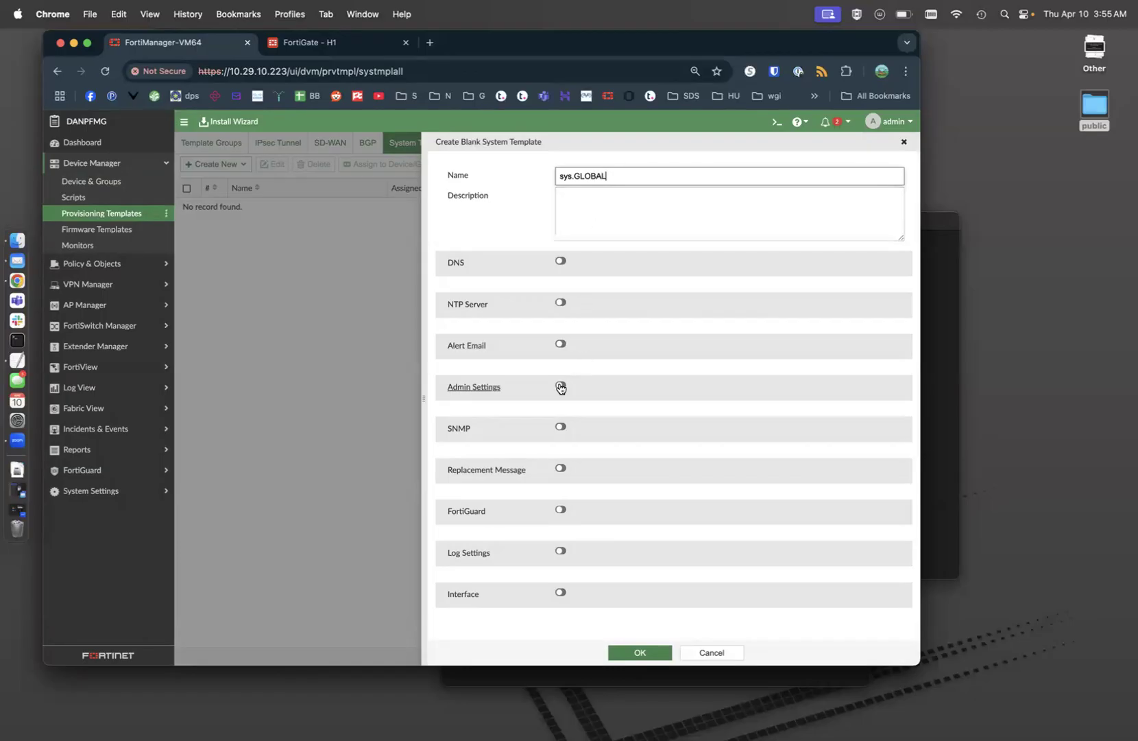
Step: Enable Admin Settings and set the Idle Timeout to 12 minutes
{"action": "left_click", "coordinate": [560, 386]}
{"action": "left_click", "coordinate": [579, 417]}
{"action": "left_click_drag", "start_coordinate": [579, 417], "coordinate": [516, 420]}
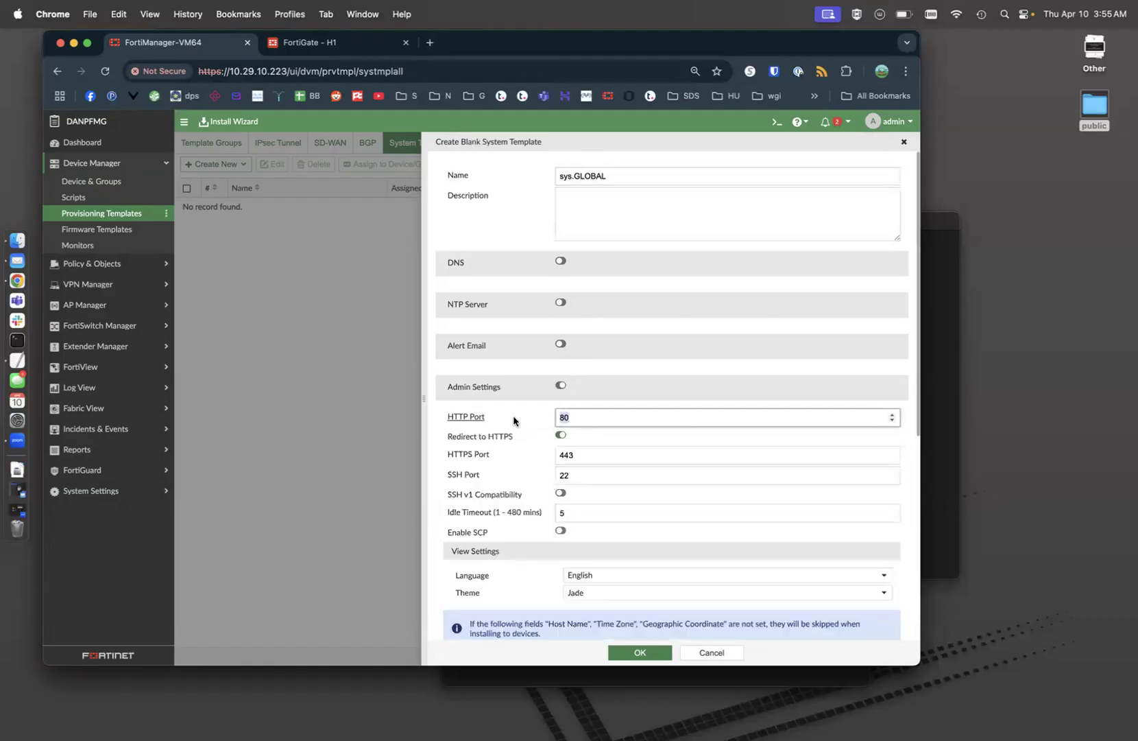
{"action": "left_click_drag", "start_coordinate": [583, 455], "coordinate": [522, 482]}
{"action": "left_click_drag", "start_coordinate": [575, 513], "coordinate": [505, 516]}
{"action": "type", "text": "1"}
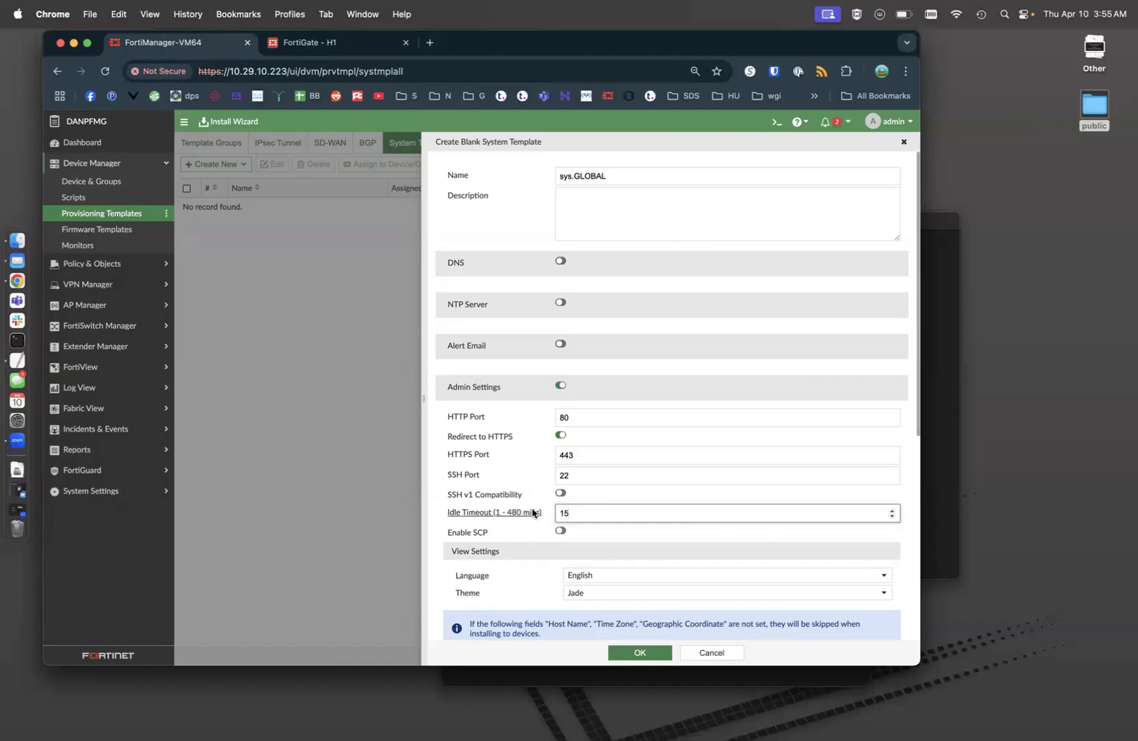
Step: Set the Time Zone to the $(timezone) variable and save the template
{"action": "scroll", "coordinate": [582, 511], "scroll_direction": "down", "scroll_amount": 5}
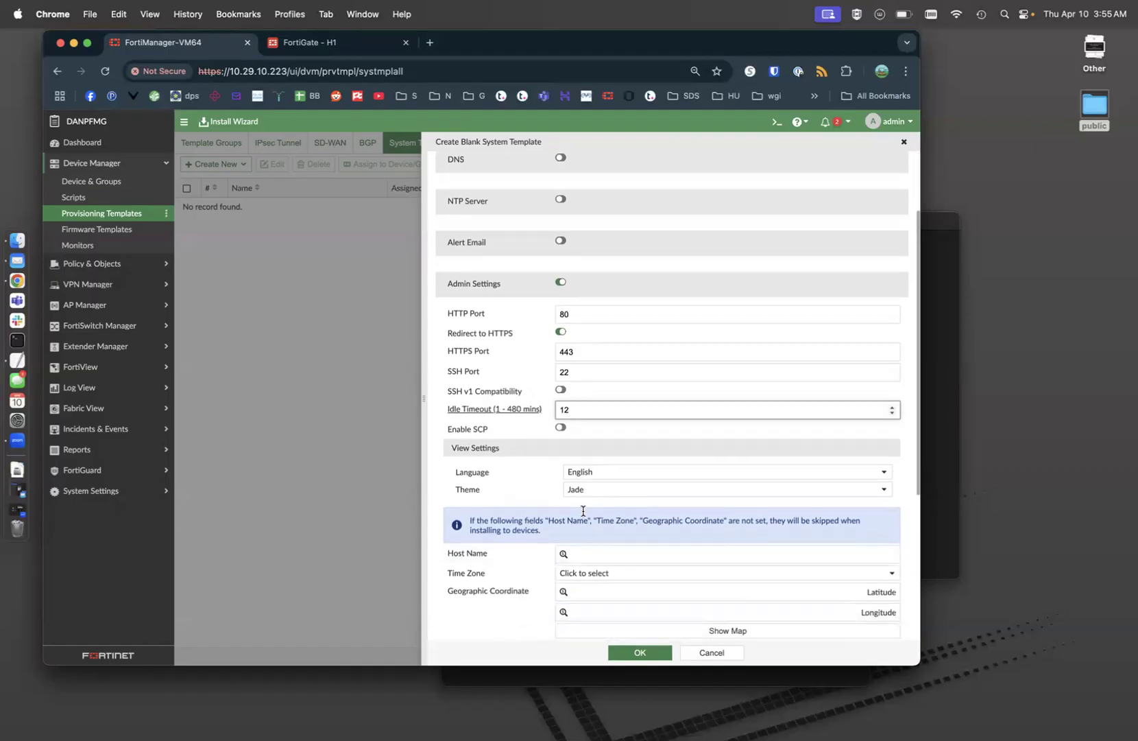
{"action": "left_click", "coordinate": [630, 484]}
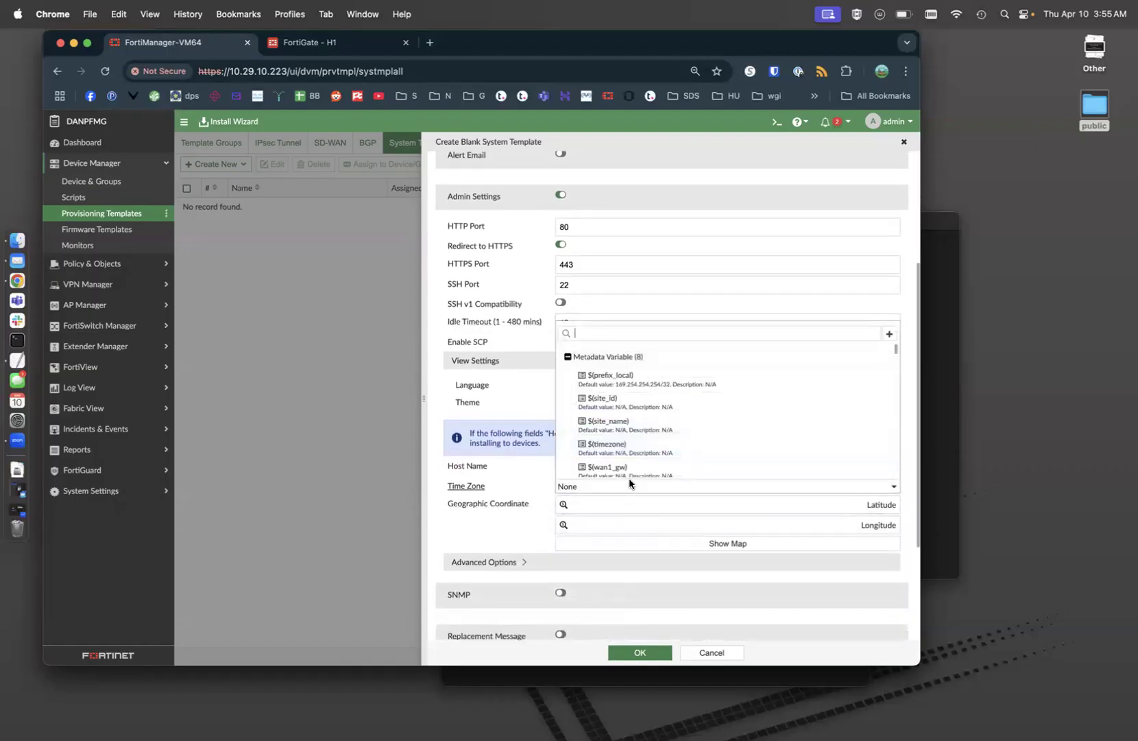
{"action": "type", "text": "$"}
{"action": "left_click", "coordinate": [621, 448]}
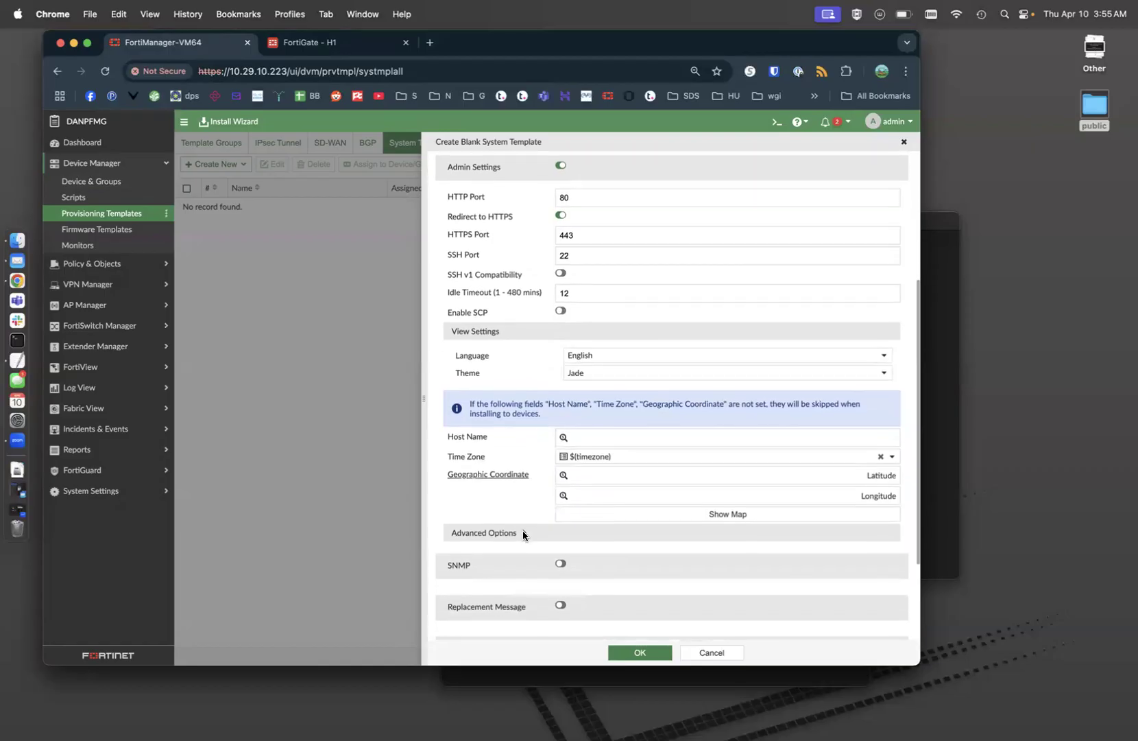
{"action": "scroll", "coordinate": [523, 534], "scroll_direction": "down", "scroll_amount": 3}
{"action": "scroll", "coordinate": [483, 495], "scroll_direction": "down", "scroll_amount": 2}
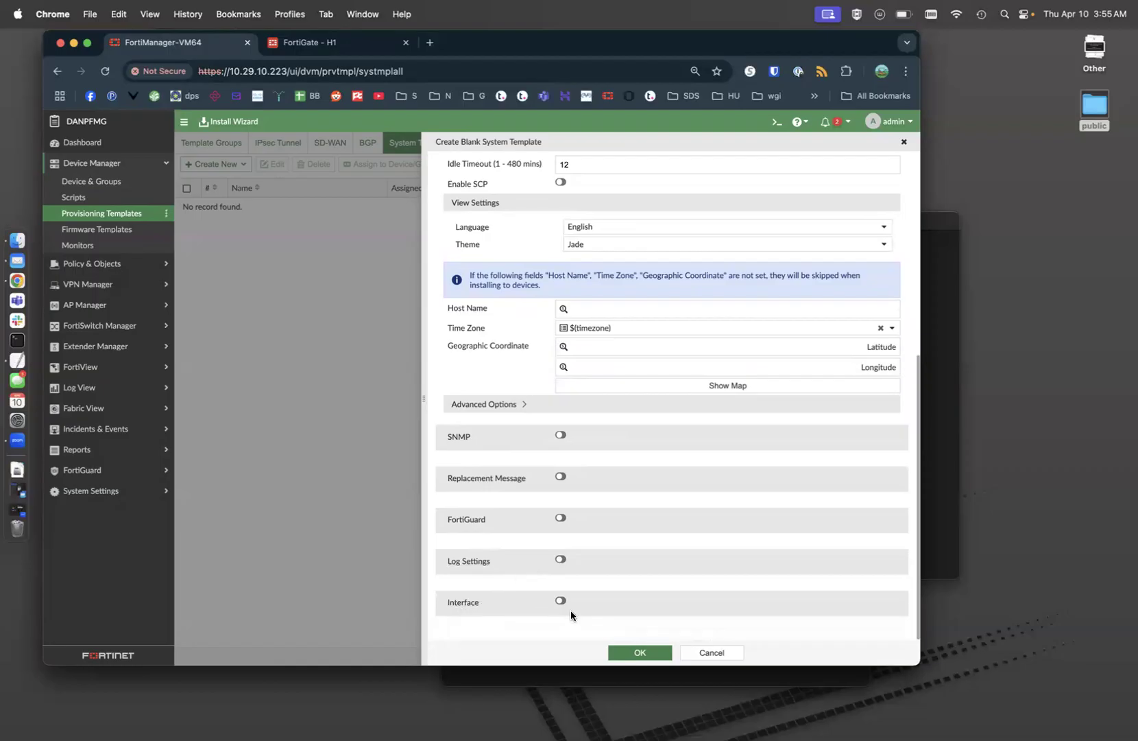
{"action": "scroll", "coordinate": [571, 603], "scroll_direction": "up", "scroll_amount": 13}
{"action": "scroll", "coordinate": [530, 385], "scroll_direction": "down", "scroll_amount": 2}
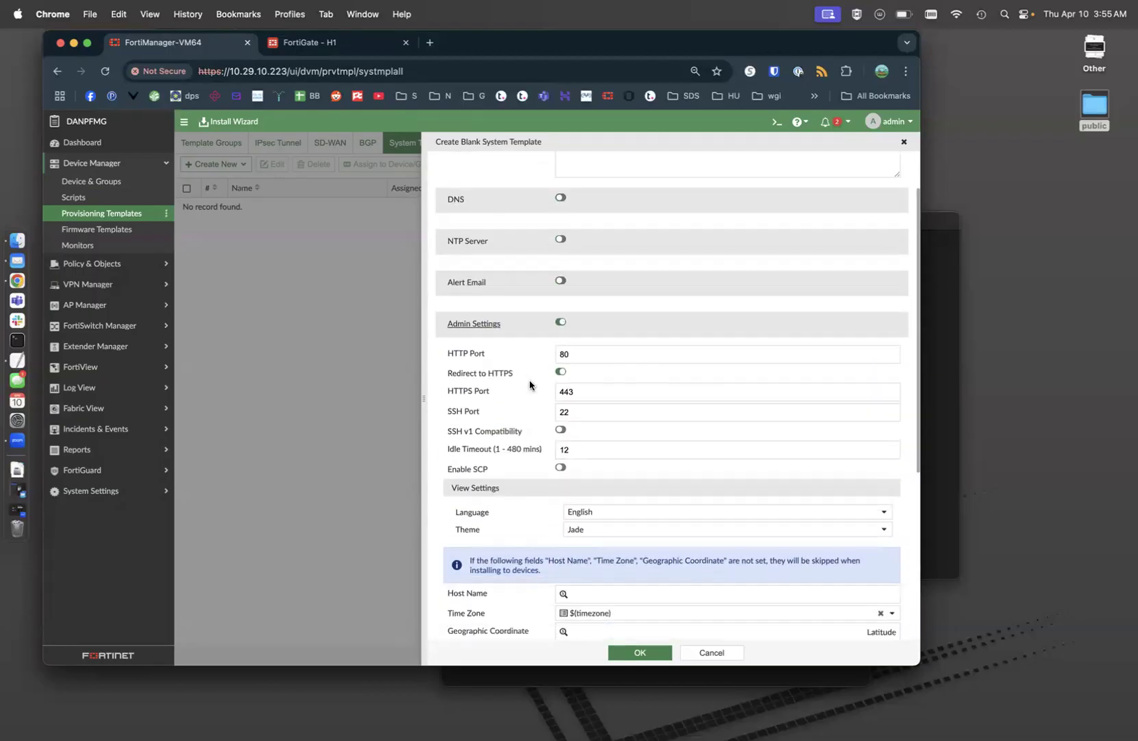
{"action": "left_click", "coordinate": [635, 654]}
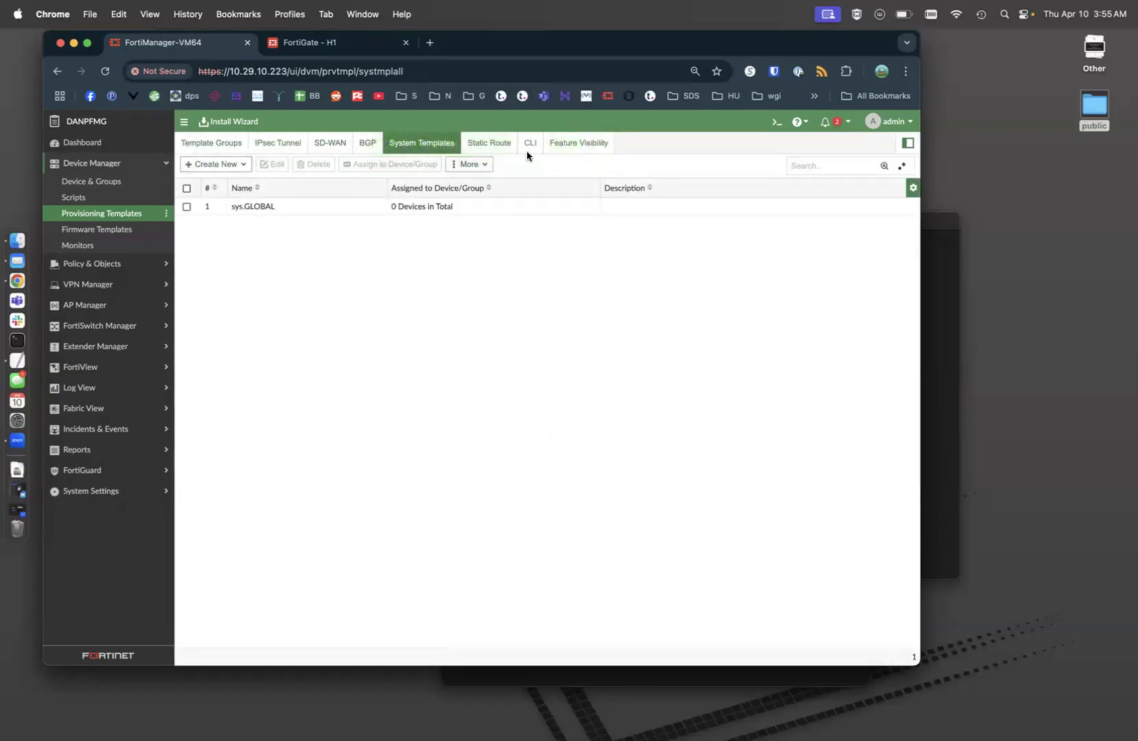
Step: Start a new CLI template named cli.Global, placing the cursor in Script Details
{"action": "left_click", "coordinate": [530, 144]}
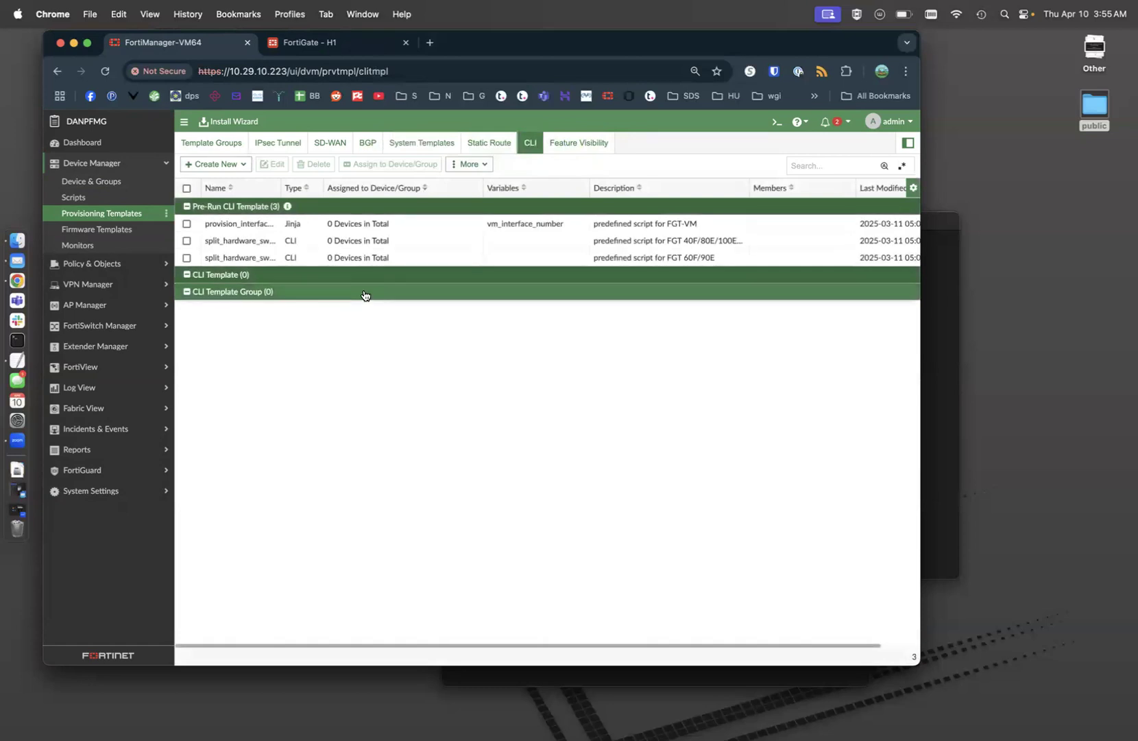
{"action": "left_click", "coordinate": [234, 166]}
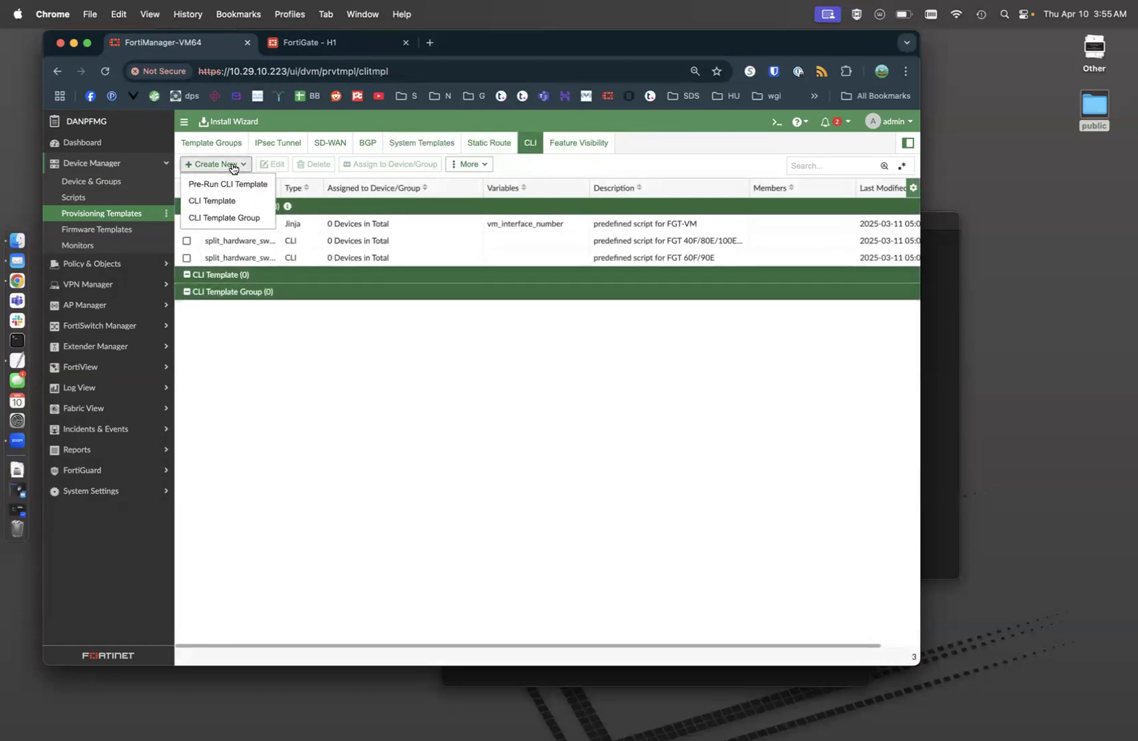
{"action": "left_click", "coordinate": [241, 200]}
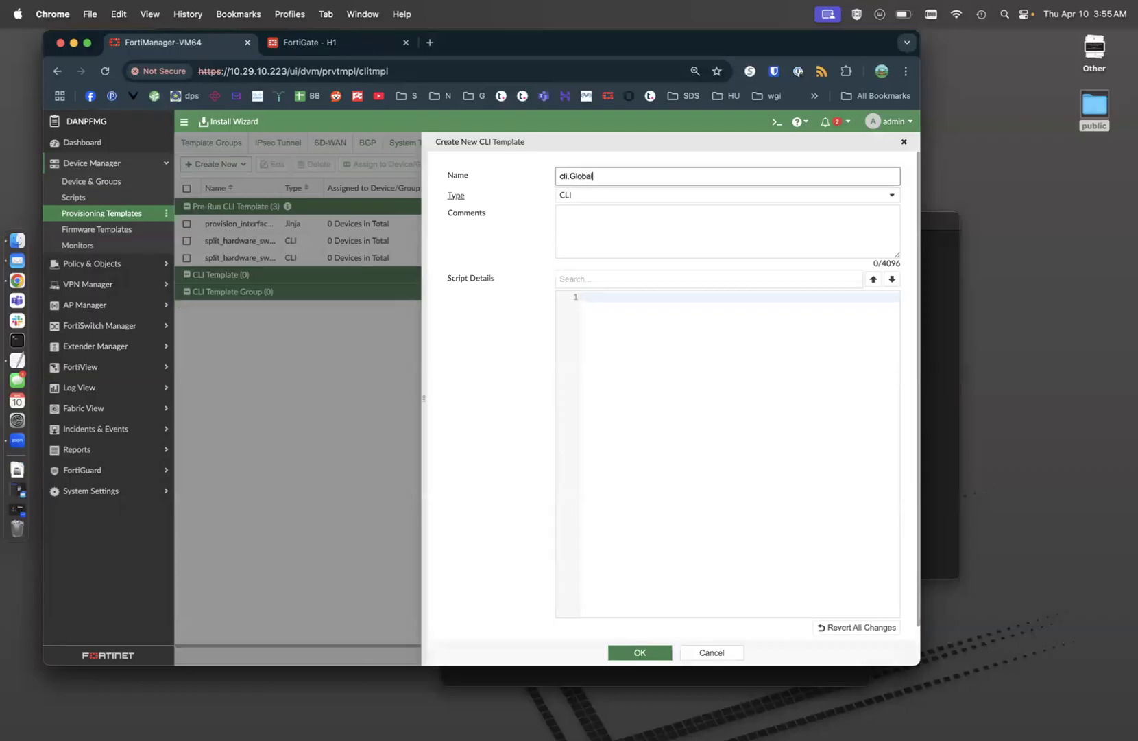
{"action": "type", "text": "cli.Global"}
{"action": "left_click", "coordinate": [611, 315]}
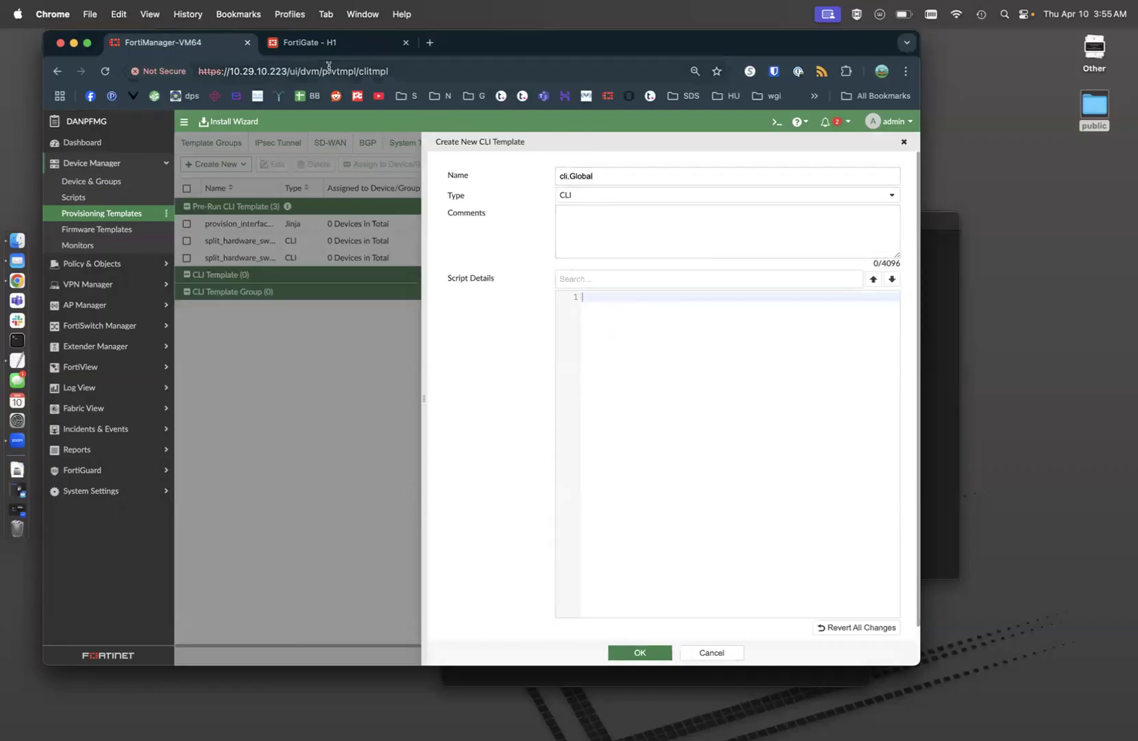
{"action": "left_click", "coordinate": [321, 42]}
Step: Show H1's log settings under 'config log setting' and copy the non-default block
{"action": "left_click", "coordinate": [775, 124]}
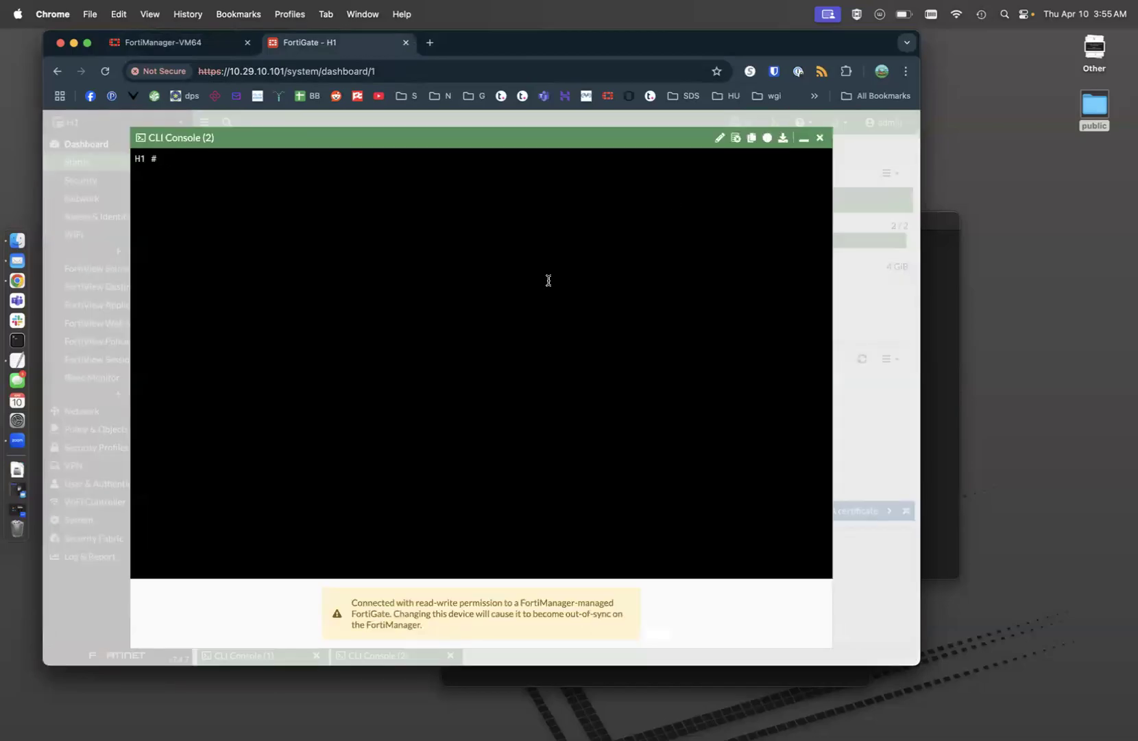
{"action": "type", "text": "config log setting"}
{"action": "key", "text": "Return"}
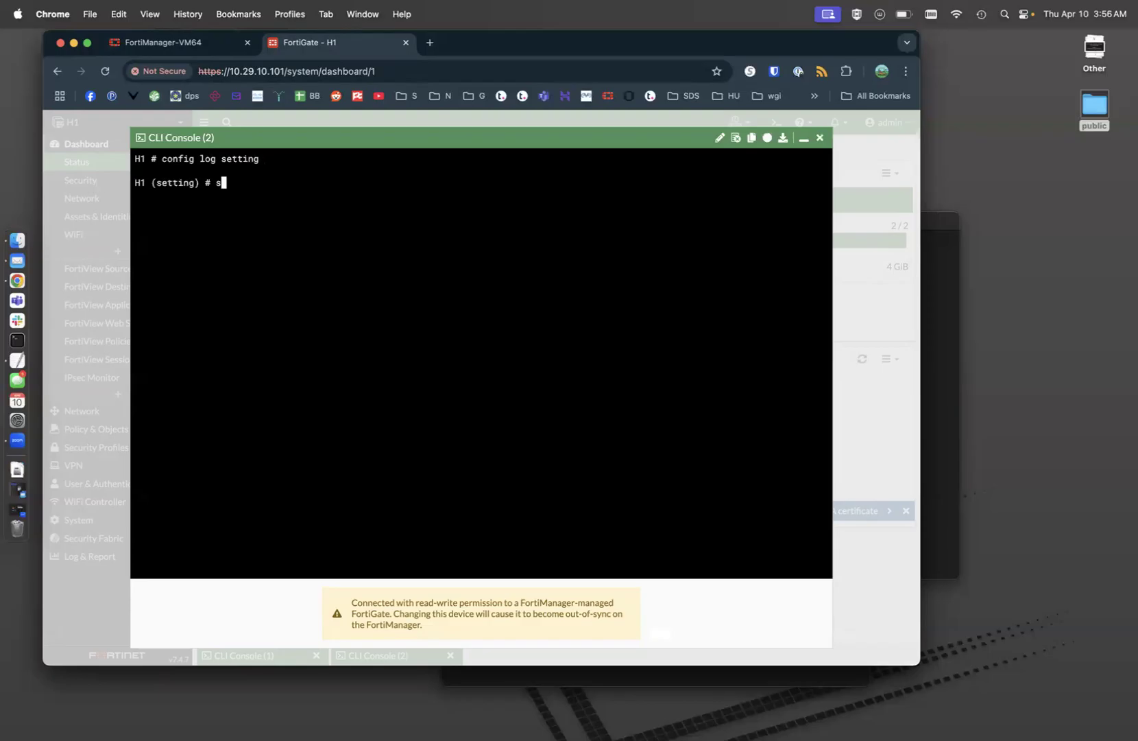
{"action": "type", "text": "show full-configuration"}
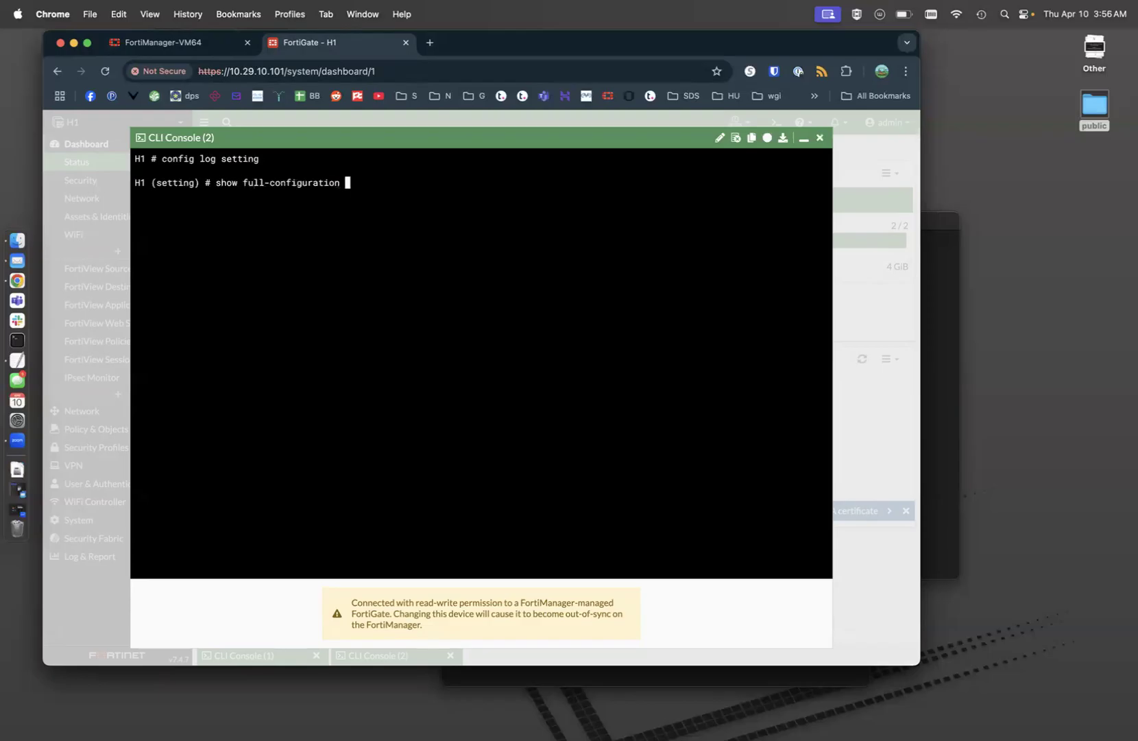
{"action": "key", "text": "Return"}
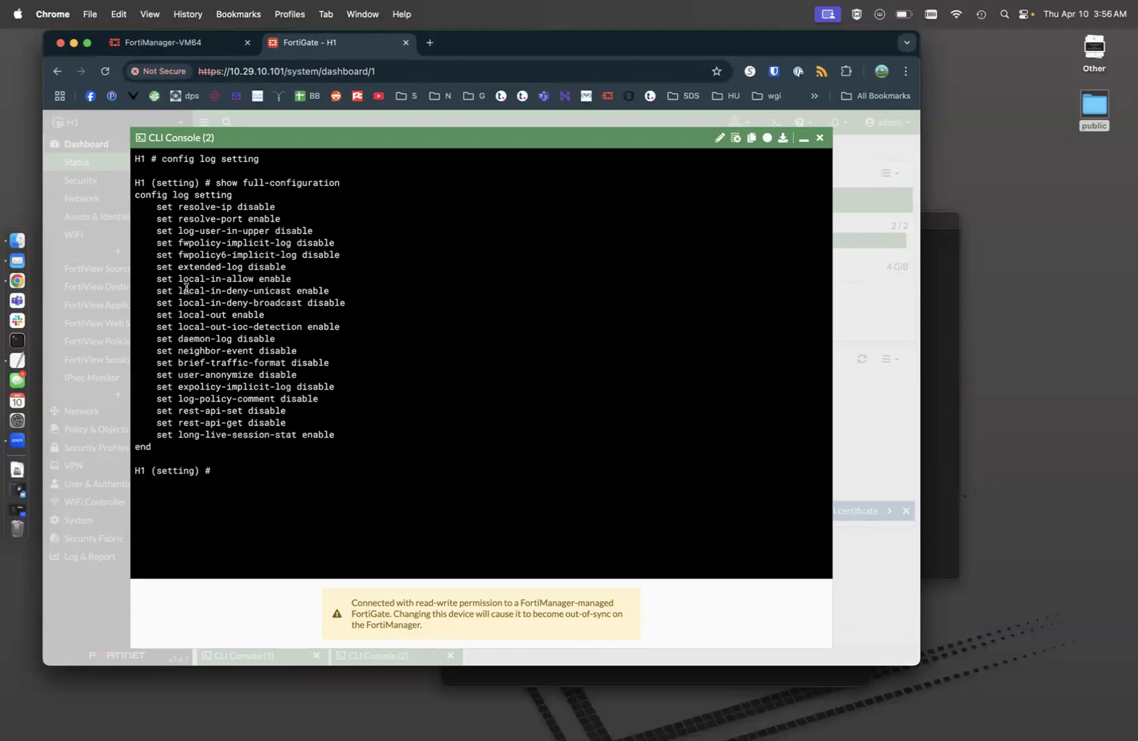
{"action": "left_click_drag", "start_coordinate": [159, 279], "coordinate": [331, 291]}
{"action": "type", "text": "show"}
{"action": "key", "text": "Return"}
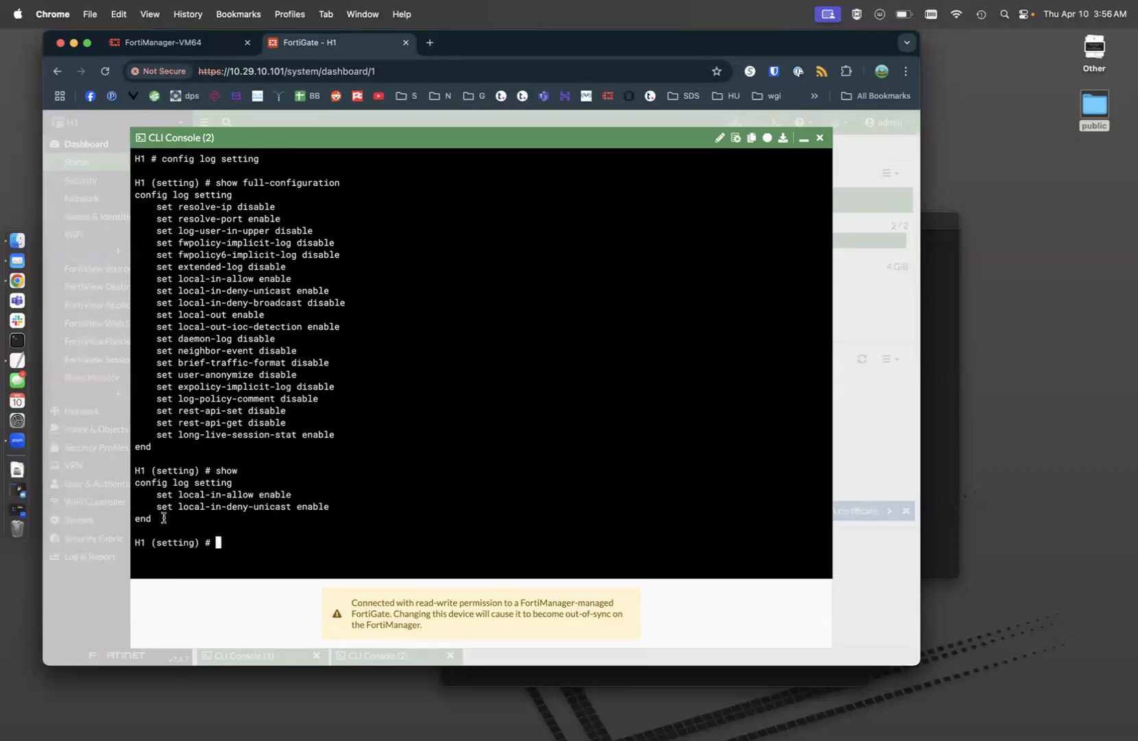
{"action": "left_click_drag", "start_coordinate": [164, 518], "coordinate": [128, 487]}
{"action": "key", "text": "super+c"}
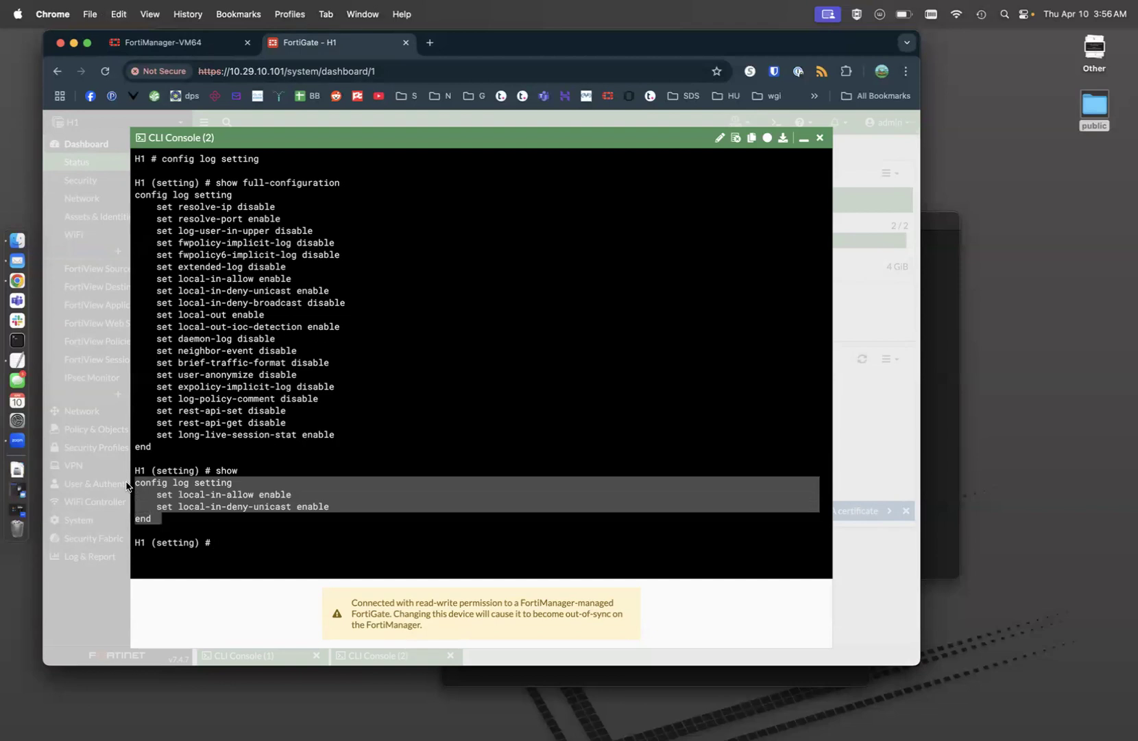
{"action": "left_click", "coordinate": [253, 519]}
Step: Unset local-in-allow and local-in-deny-unicast, confirm with 'show', and 'end' the context
{"action": "type", "text": "unset"}
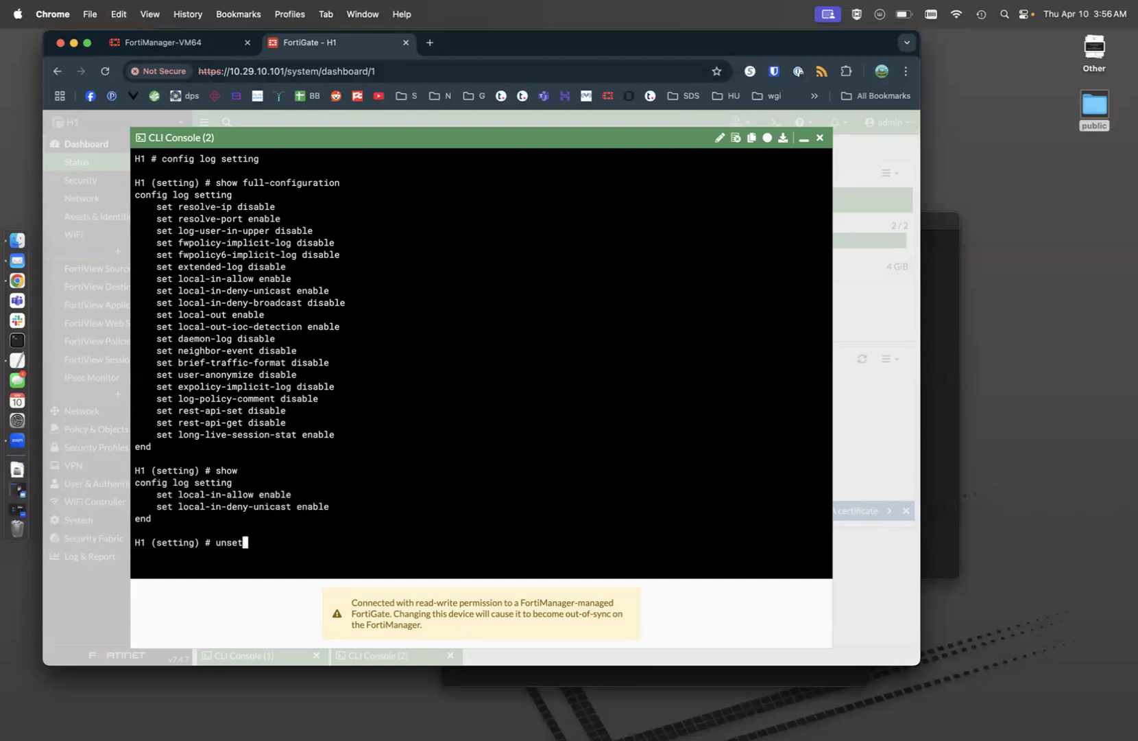
{"action": "type", "text": " lo"}
{"action": "key", "text": "Tab"}
{"action": "key", "text": "Tab"}
{"action": "key", "text": "Return"}
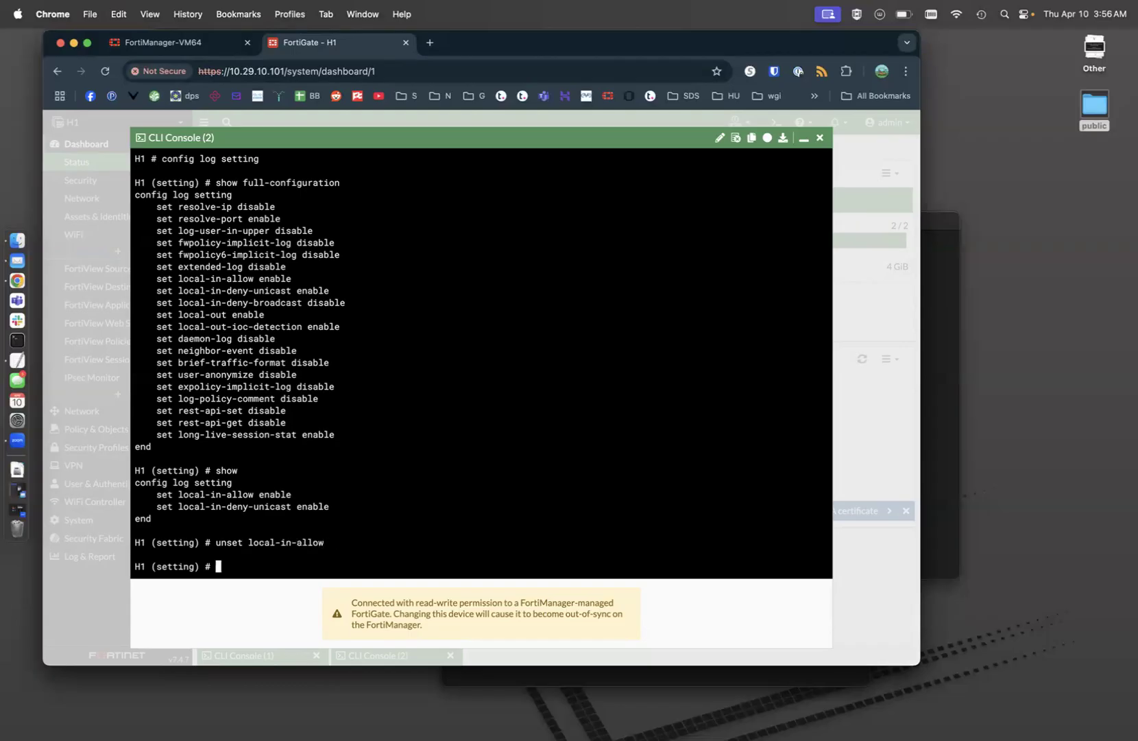
{"action": "type", "text": "unset lo"}
{"action": "key", "text": "Tab"}
{"action": "key", "text": "Tab"}
{"action": "key", "text": "Tab"}
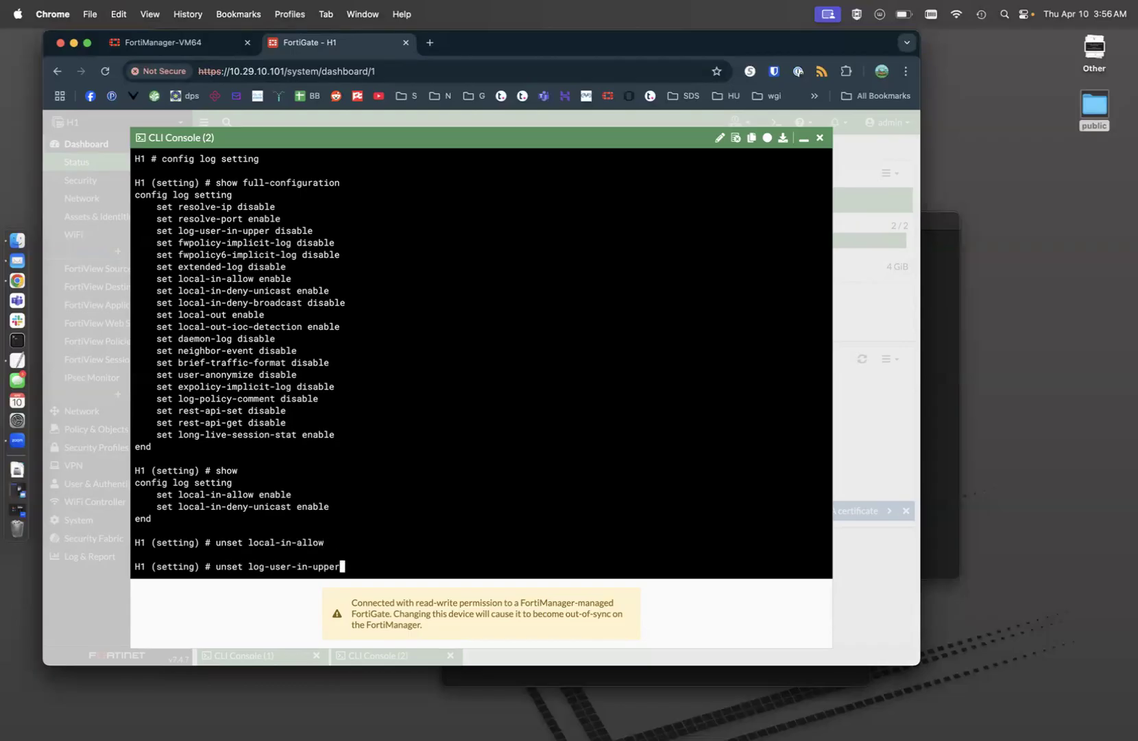
{"action": "key", "text": "Return"}
{"action": "type", "text": "show"}
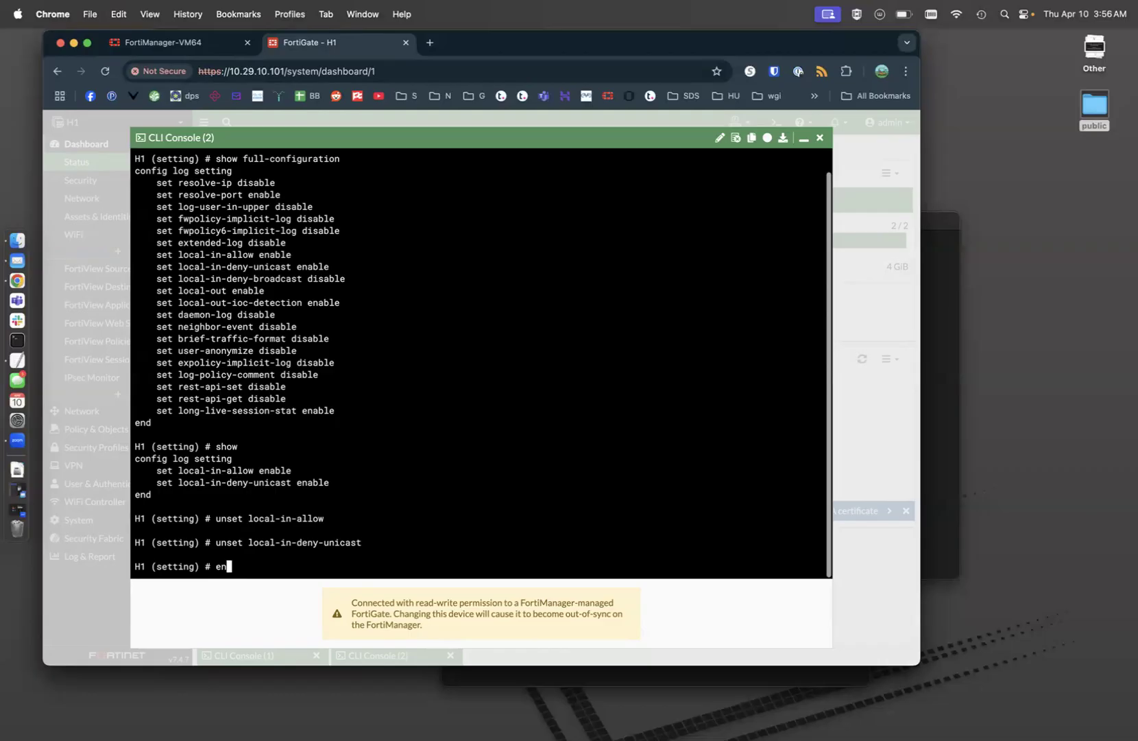
{"action": "key", "text": "Return"}
{"action": "type", "text": "end"}
{"action": "key", "text": "Return"}
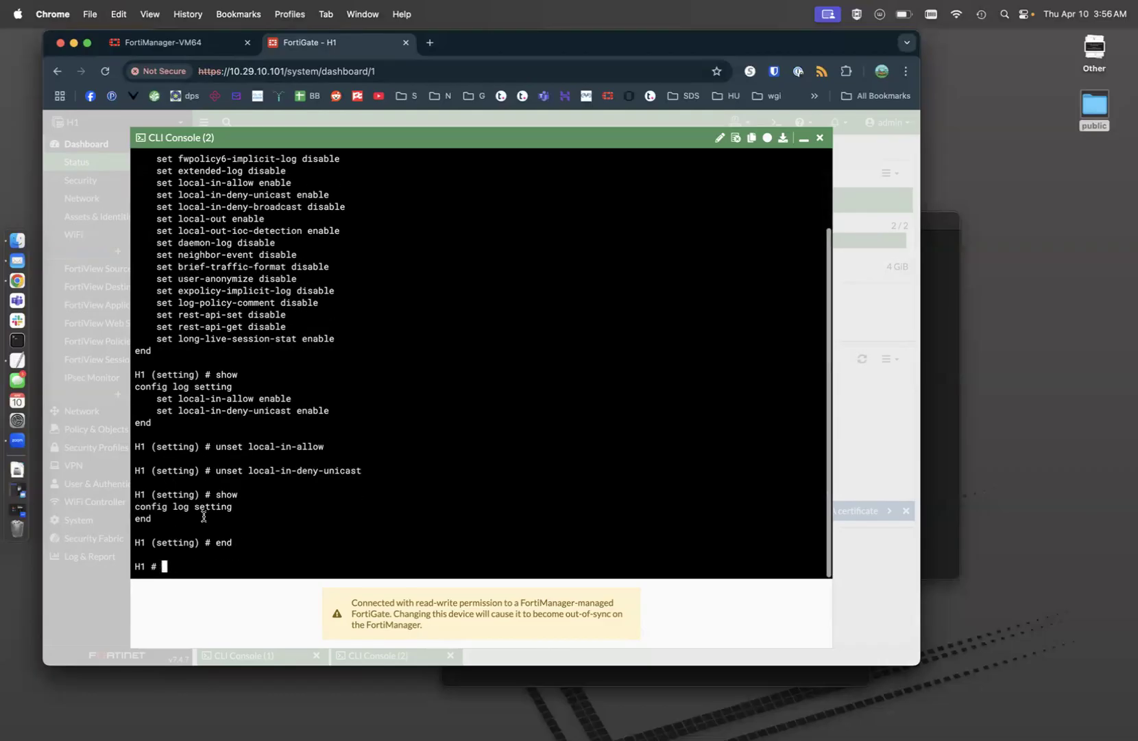
{"action": "left_click_drag", "start_coordinate": [168, 521], "coordinate": [124, 509]}
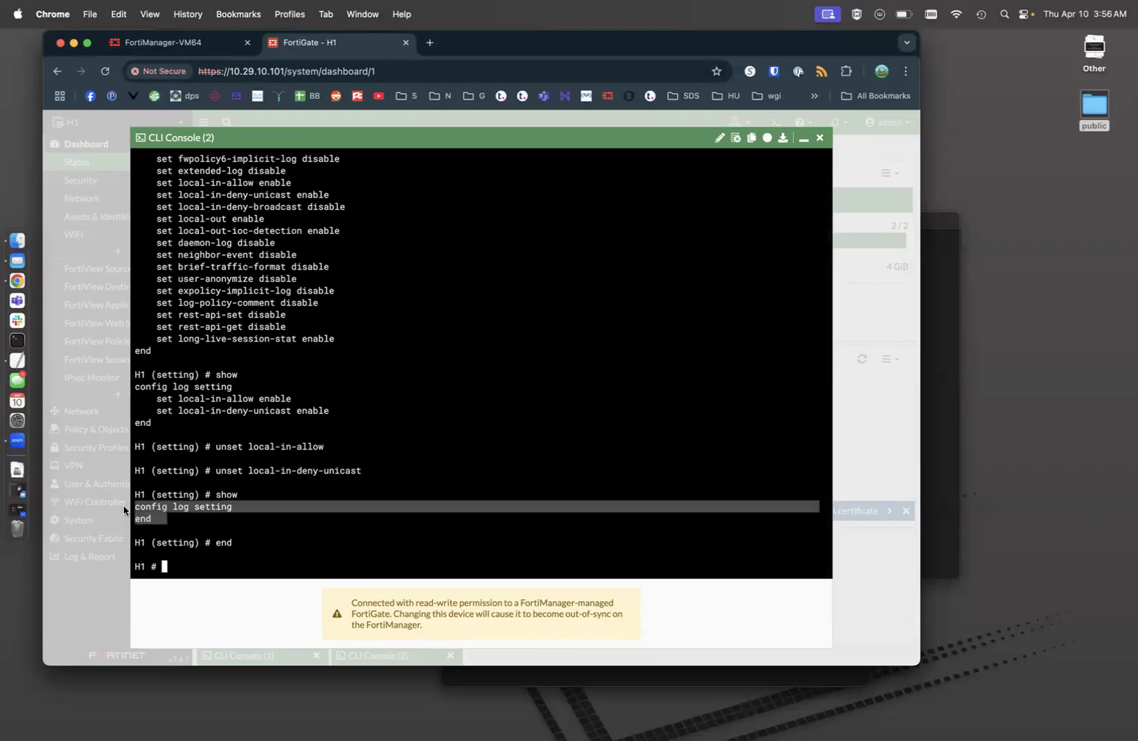
{"action": "left_click", "coordinate": [204, 508]}
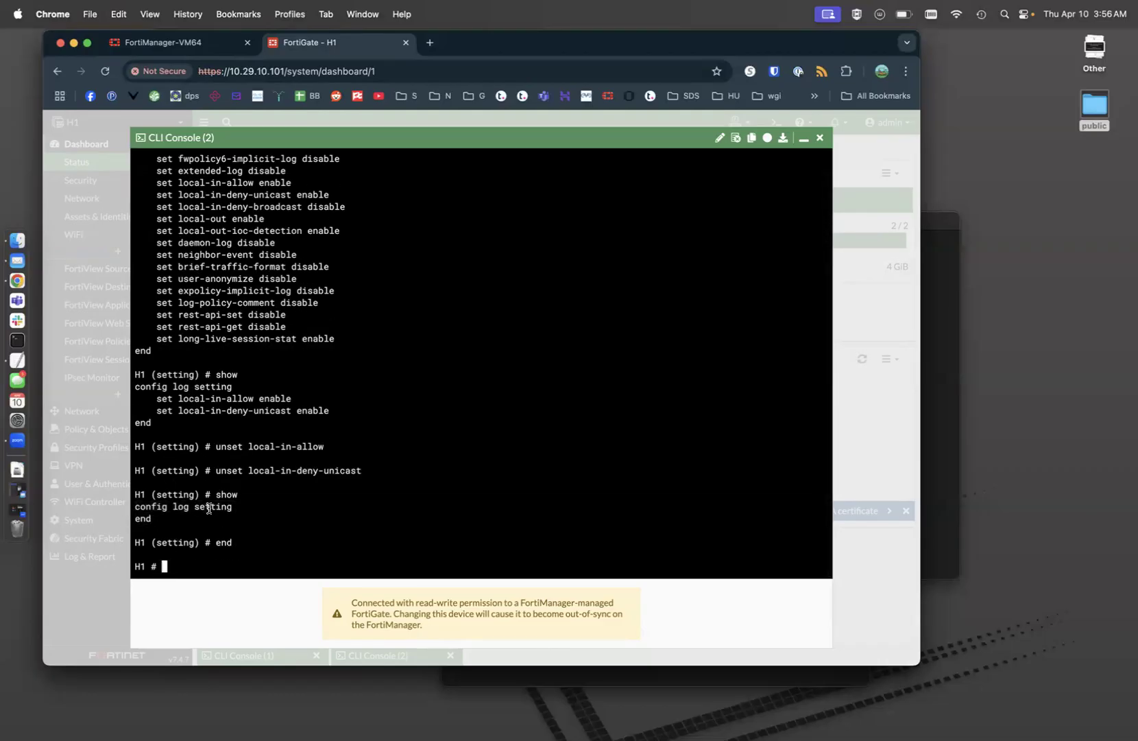
Step: Paste the copied log setting block into cli.Global's script and save the template
{"action": "left_click", "coordinate": [801, 143]}
{"action": "left_click", "coordinate": [141, 42]}
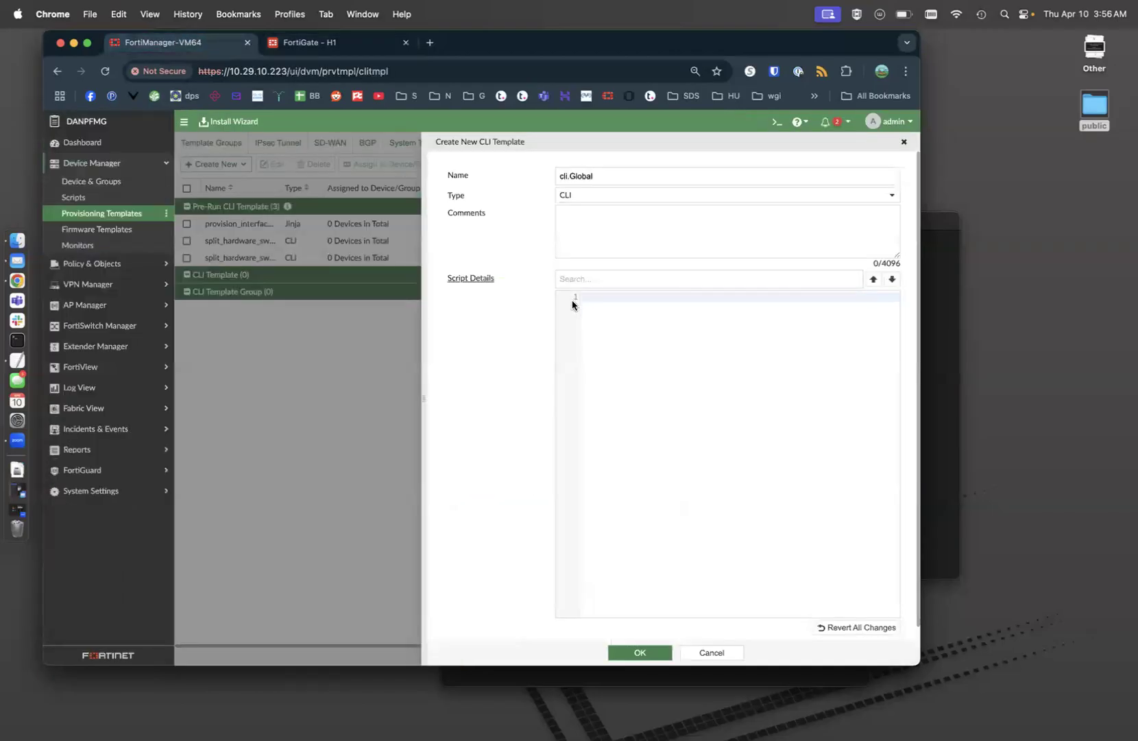
{"action": "key", "text": "super+v"}
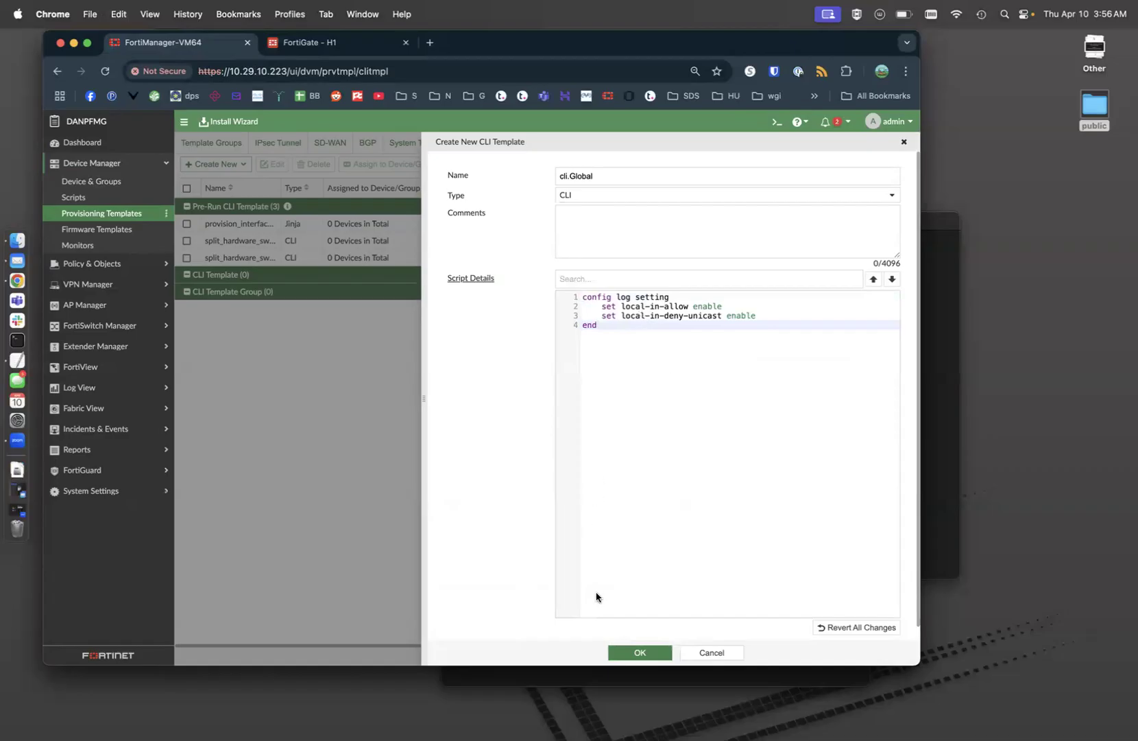
{"action": "left_click", "coordinate": [621, 656]}
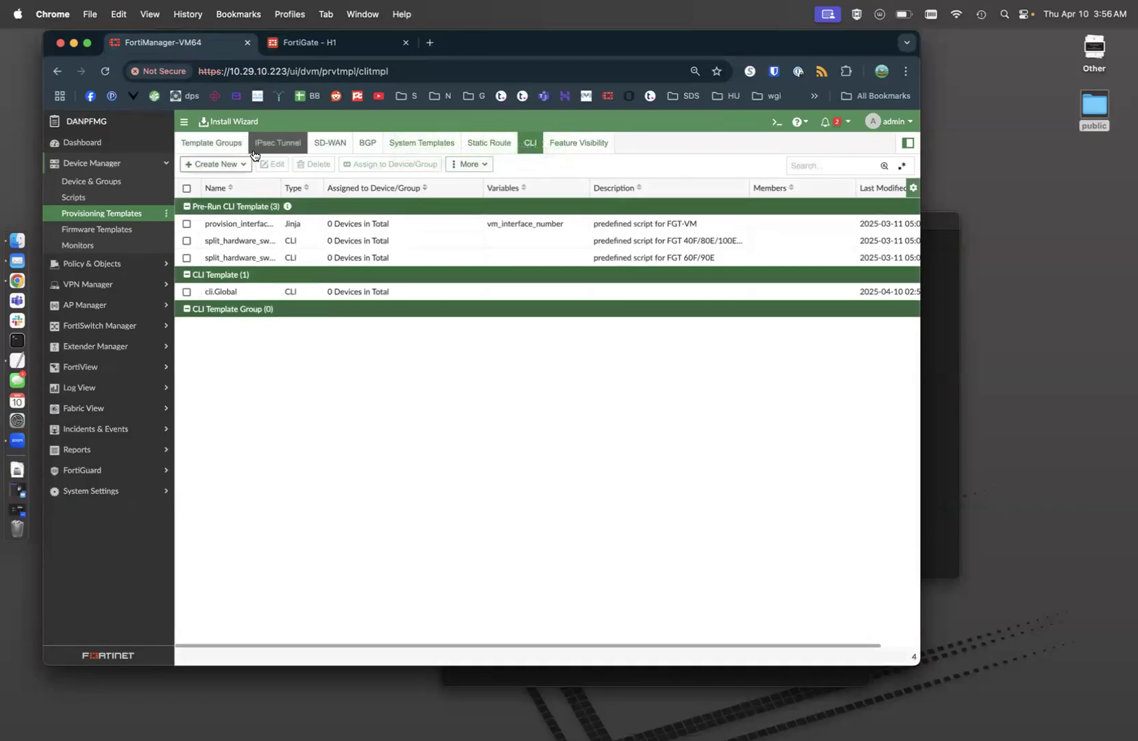
Step: Create template group tg_GLOBAL with sys.GLOBAL as system template and cli.Global as CLI template
{"action": "left_click", "coordinate": [218, 144]}
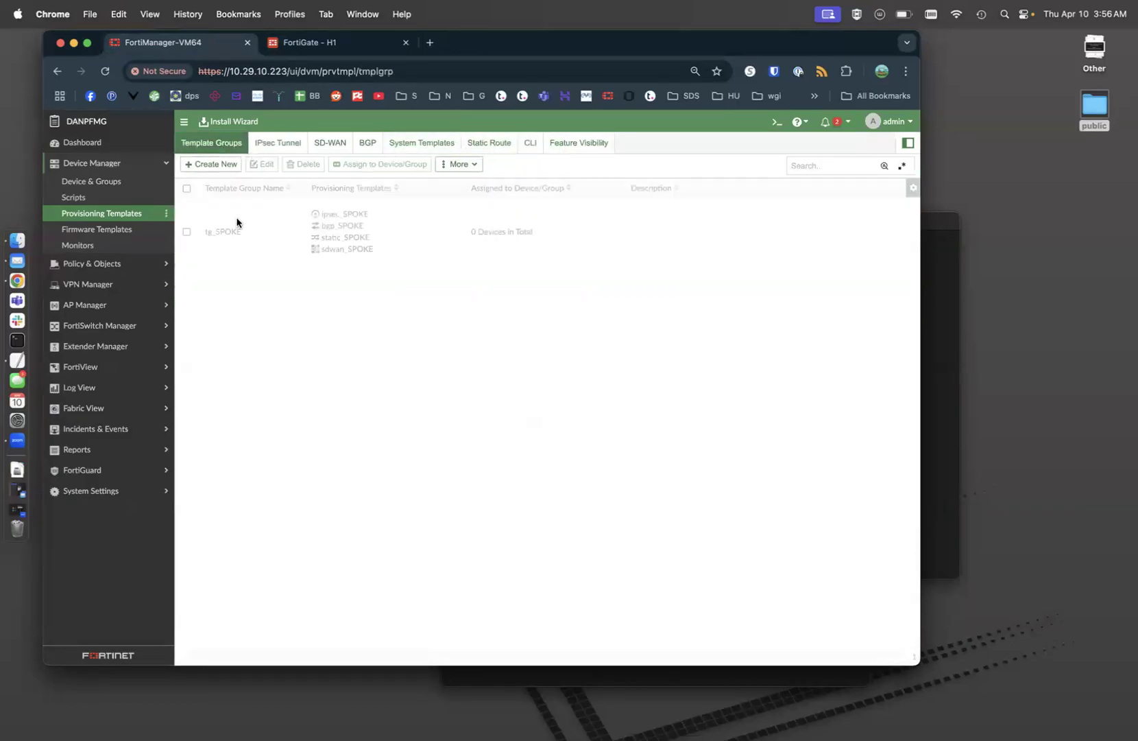
{"action": "left_click", "coordinate": [216, 165]}
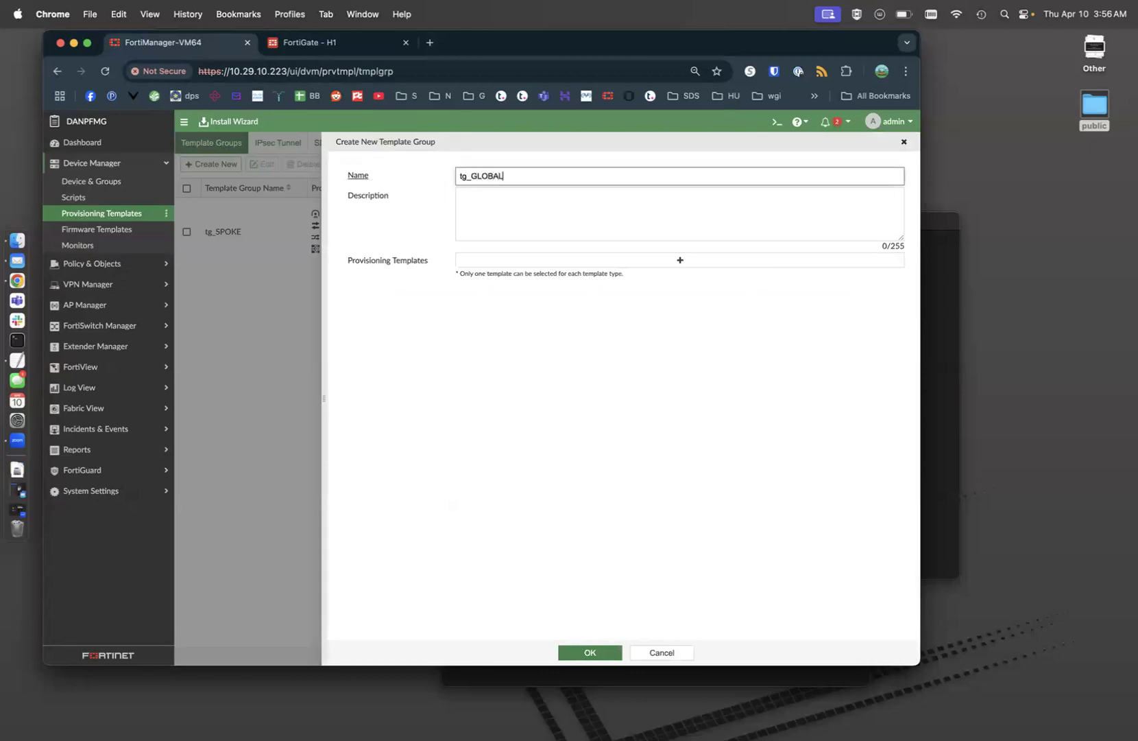
{"action": "left_click", "coordinate": [545, 255]}
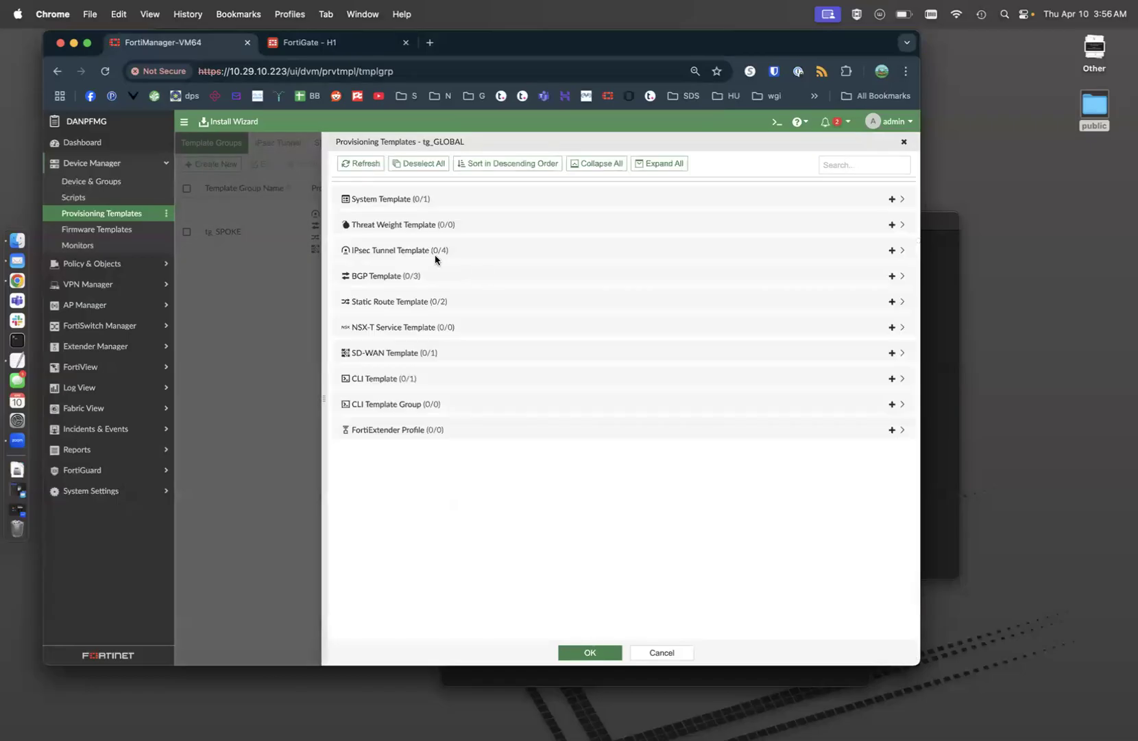
{"action": "left_click", "coordinate": [404, 199]}
{"action": "left_click", "coordinate": [394, 220]}
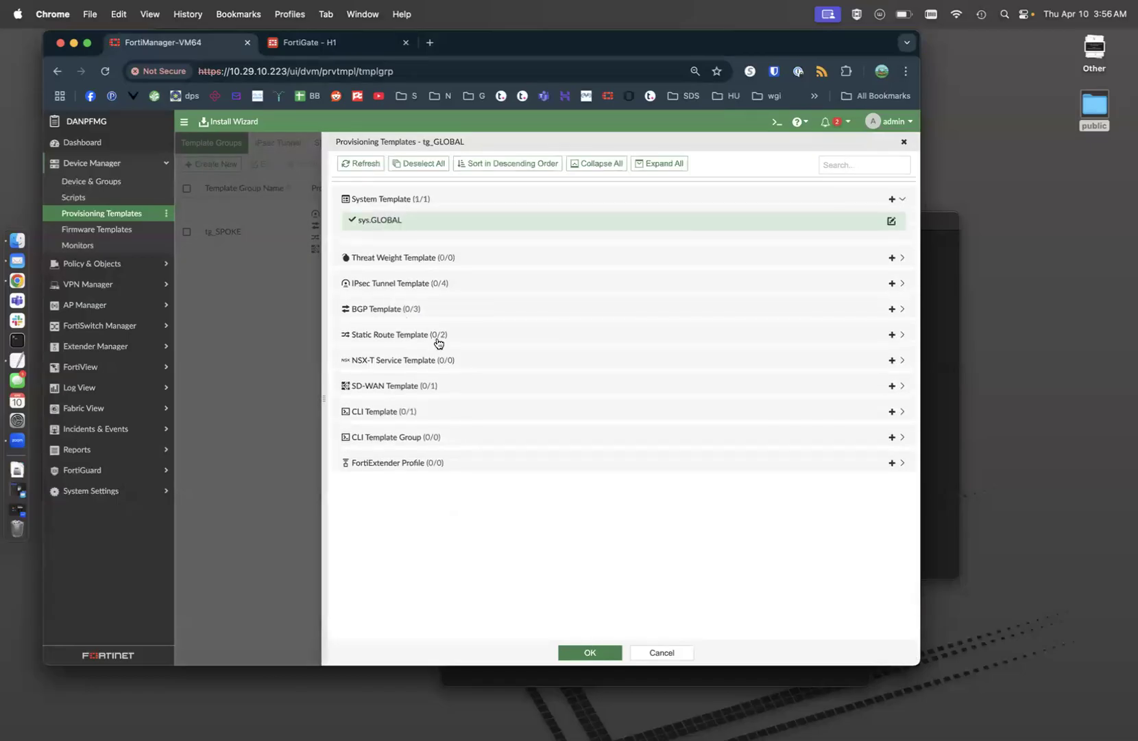
{"action": "left_click", "coordinate": [408, 412]}
{"action": "left_click", "coordinate": [409, 433]}
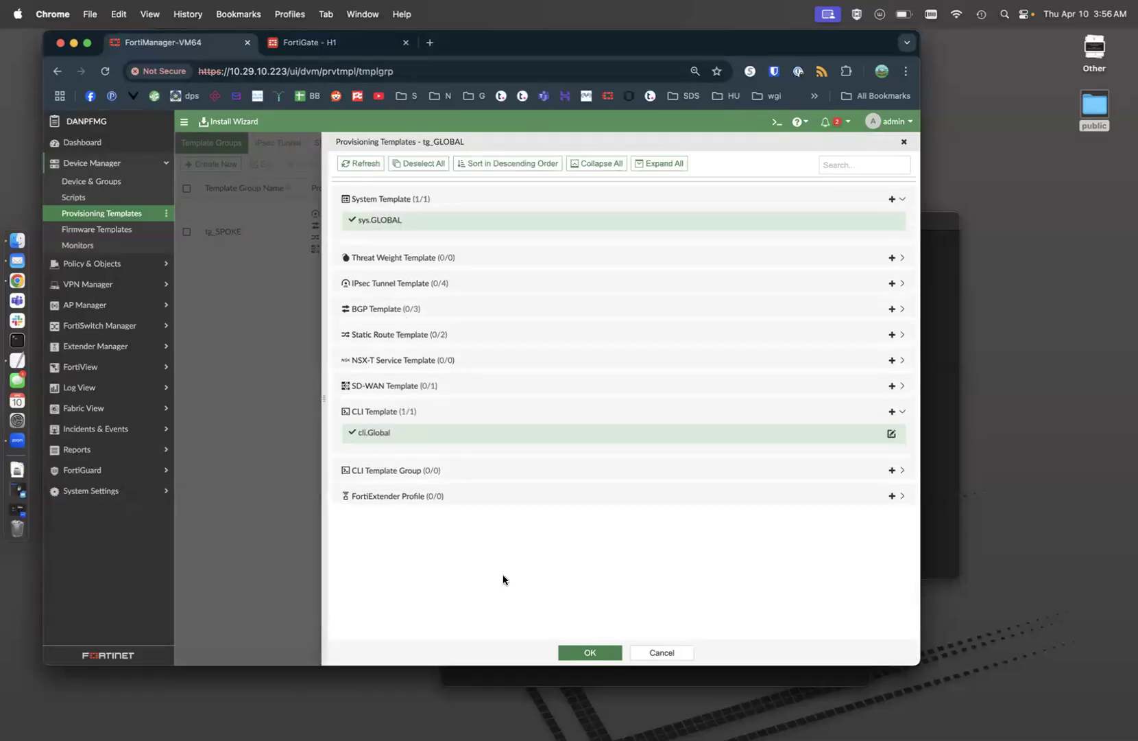
{"action": "left_click", "coordinate": [573, 648]}
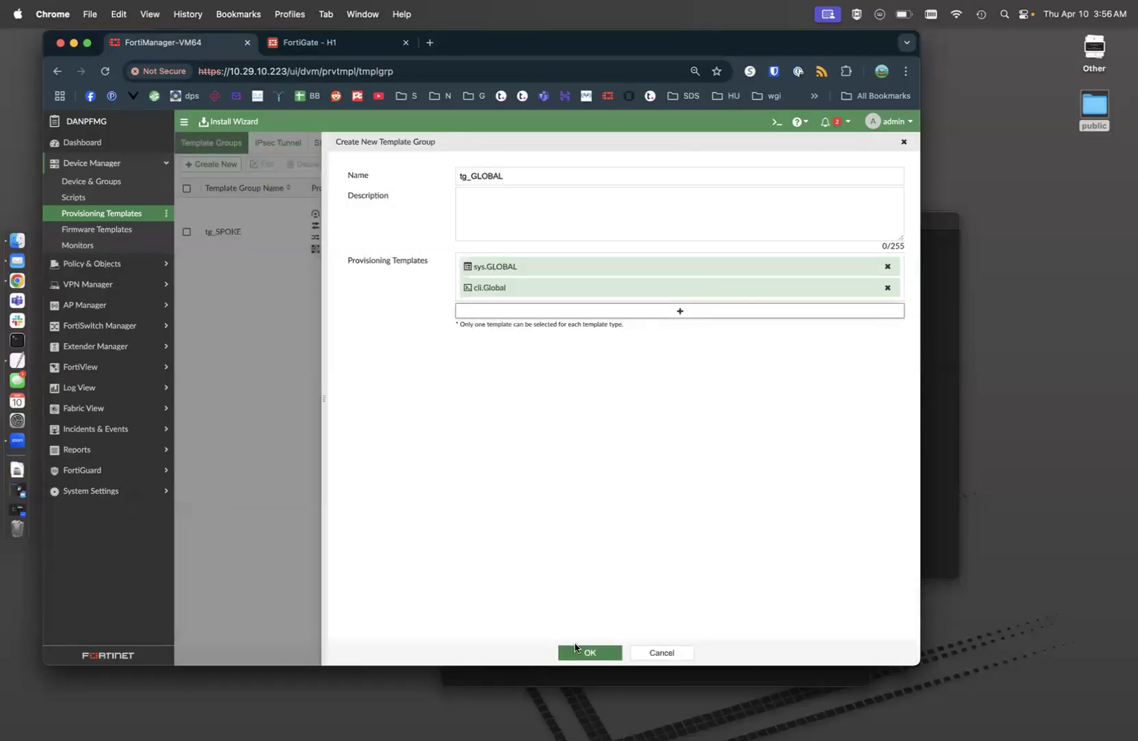
{"action": "left_click", "coordinate": [575, 648]}
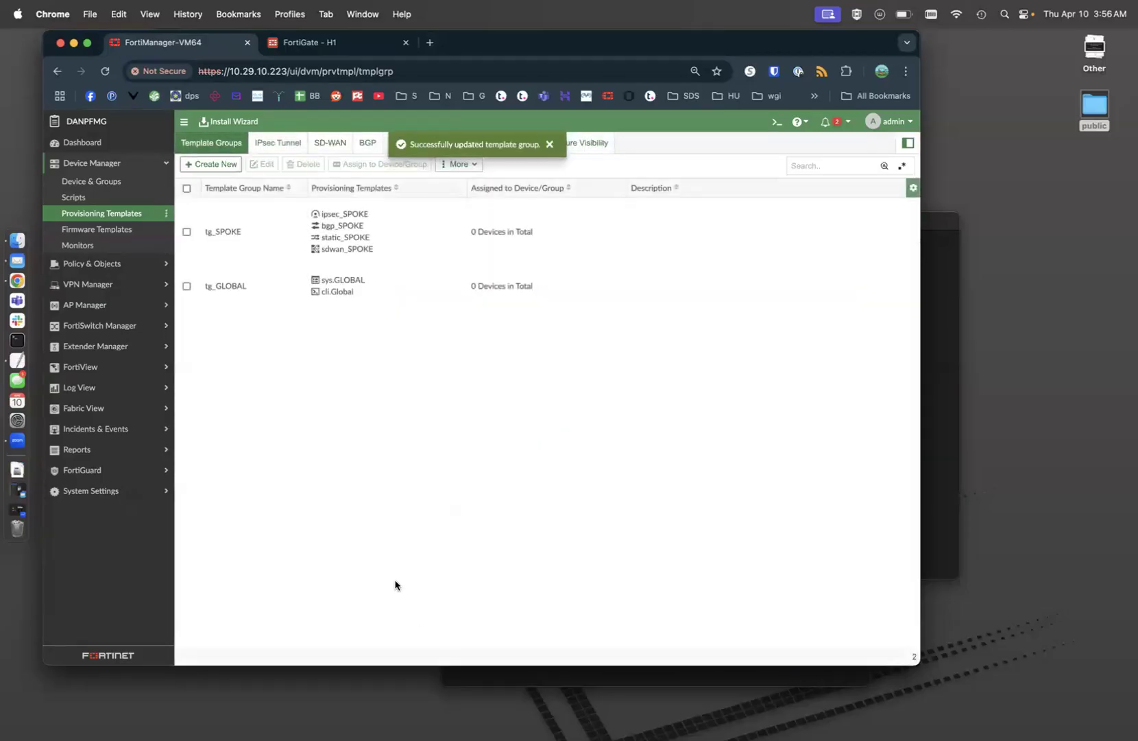
Step: Assign tg_GLOBAL to the SPOKE group and devices AAAA and BBBB
{"action": "right_click", "coordinate": [252, 290]}
{"action": "left_click", "coordinate": [279, 354]}
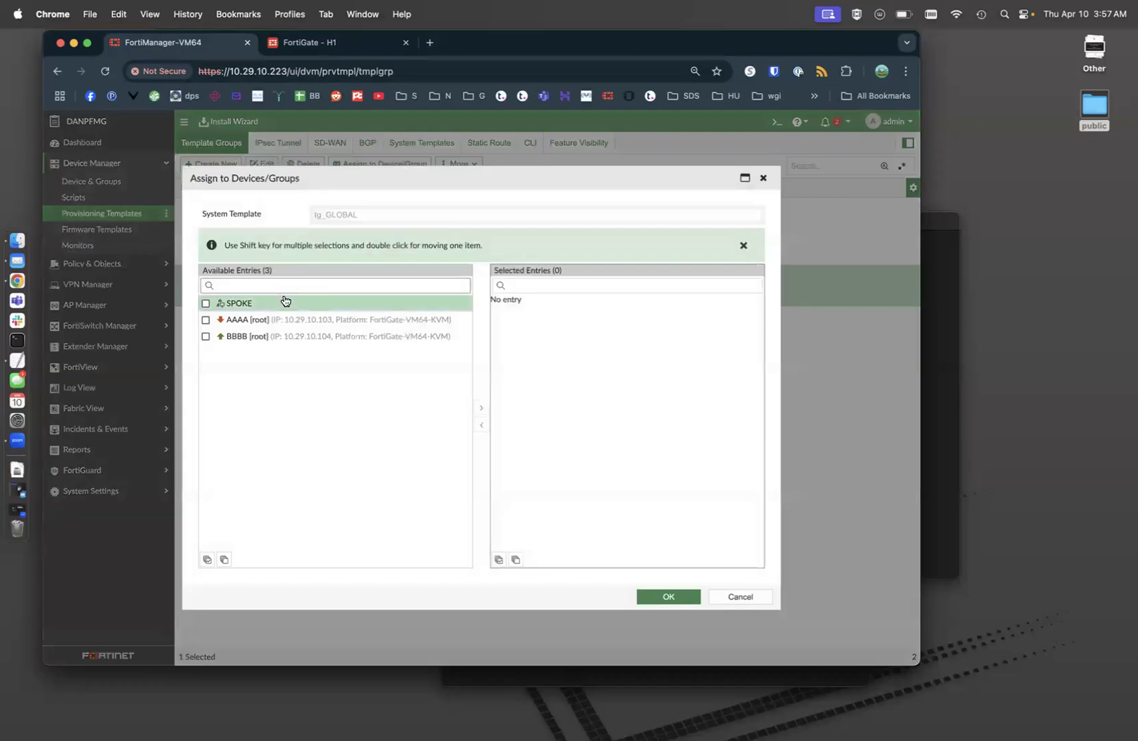
{"action": "left_click", "coordinate": [206, 304]}
{"action": "left_click", "coordinate": [206, 319]}
{"action": "left_click", "coordinate": [205, 336]}
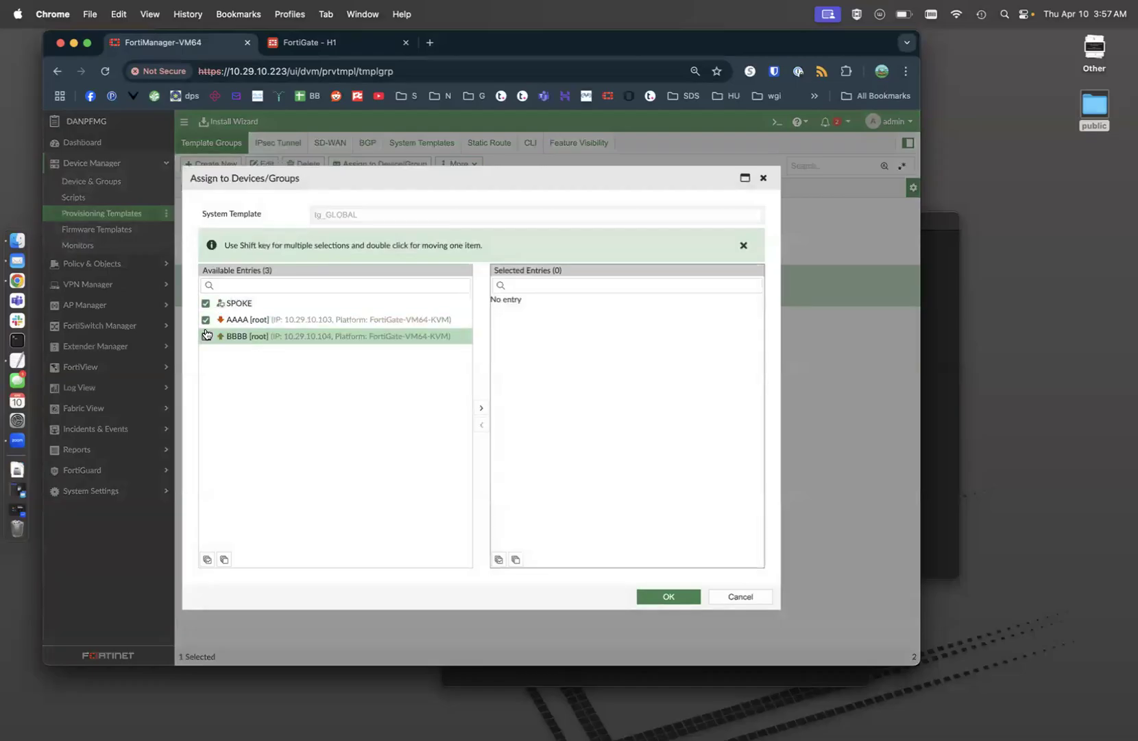
{"action": "left_click", "coordinate": [484, 407]}
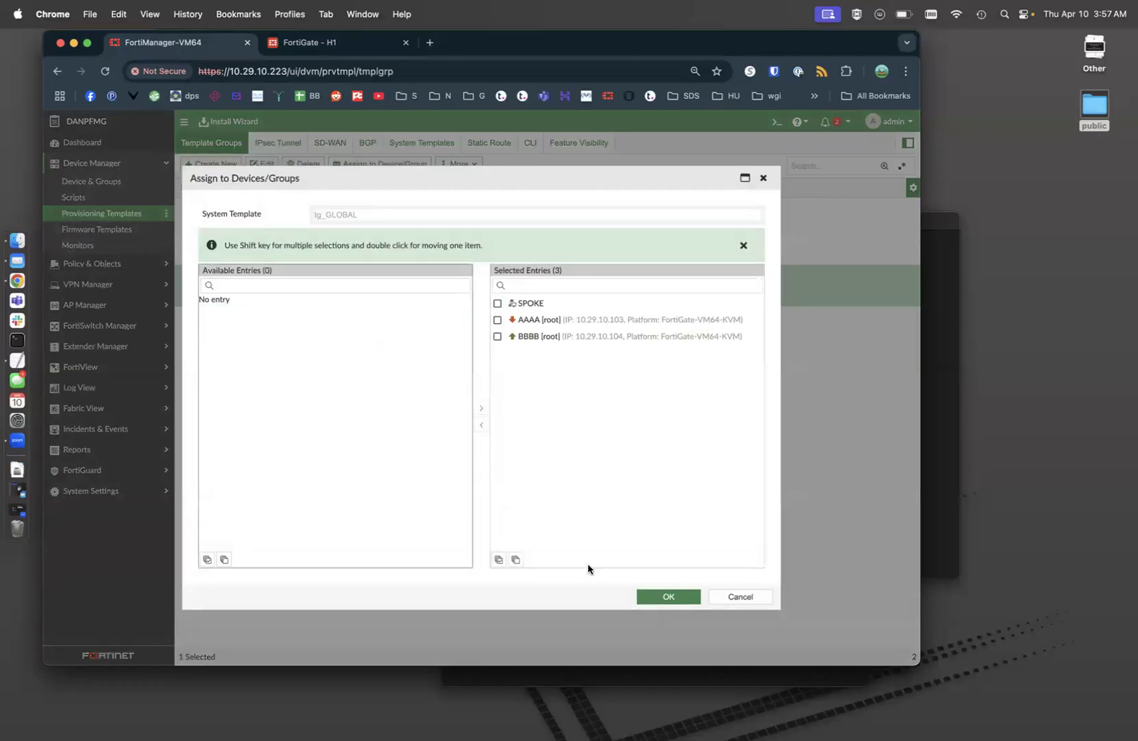
{"action": "left_click", "coordinate": [669, 598]}
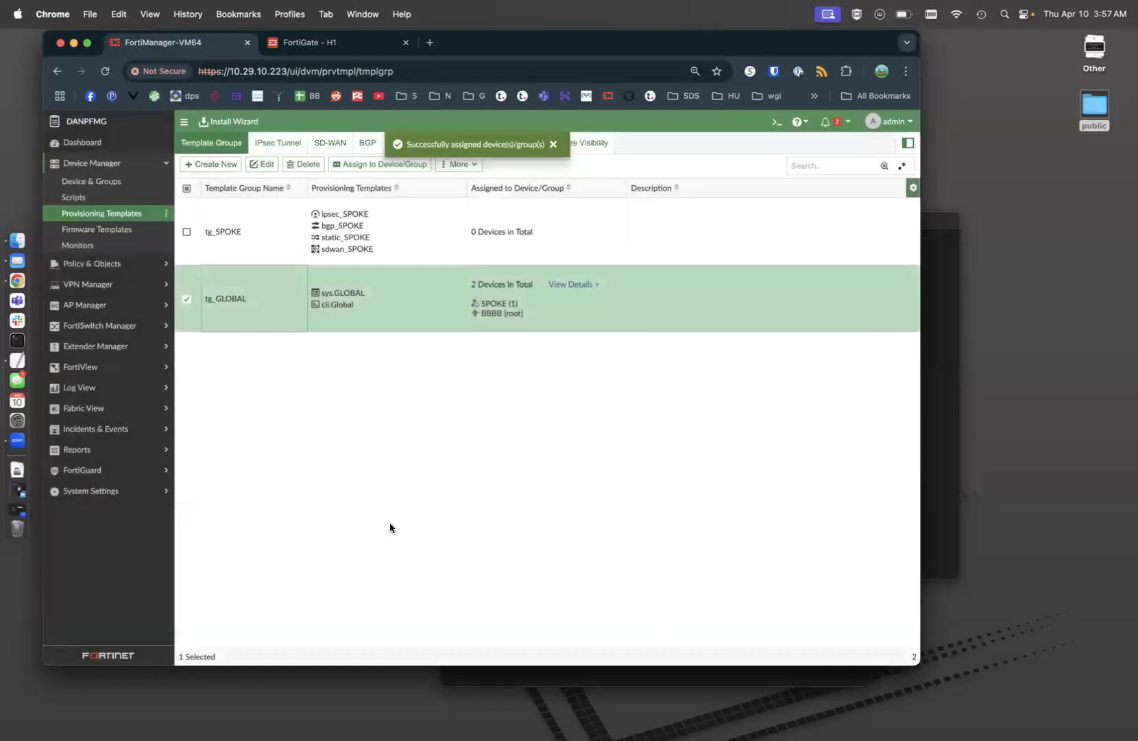
Step: Reopen tg_GLOBAL's device assignment to check it, then cancel without changes
{"action": "right_click", "coordinate": [259, 311]}
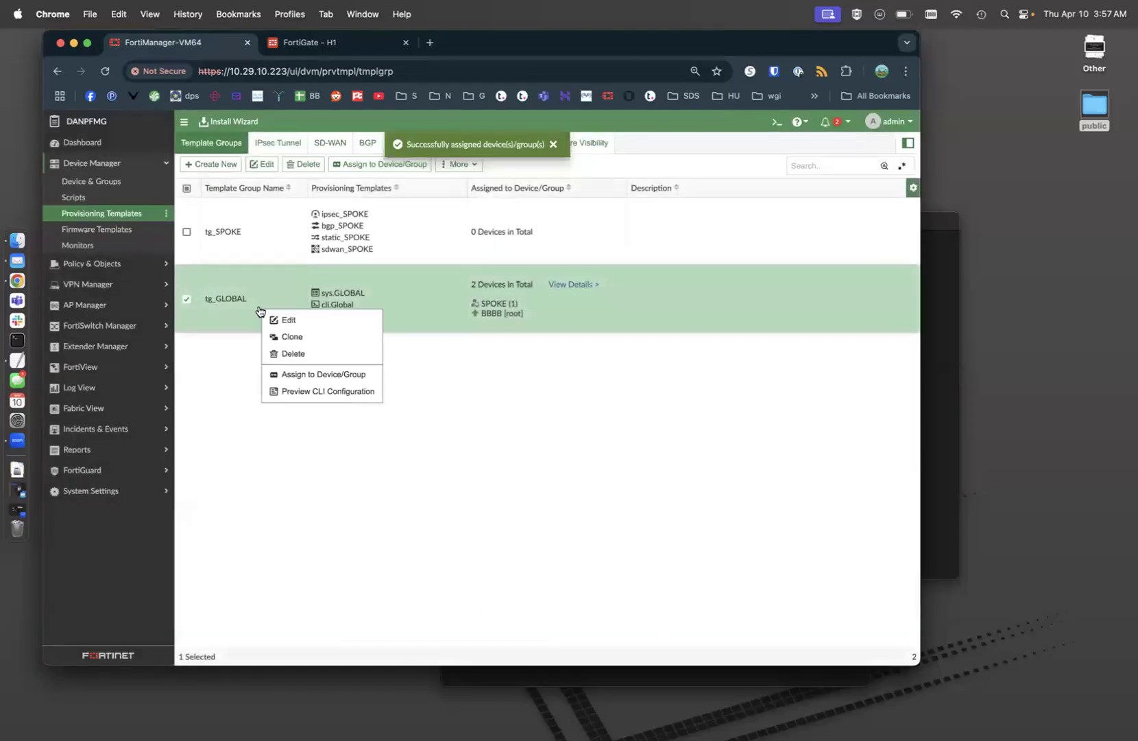
{"action": "left_click", "coordinate": [299, 373]}
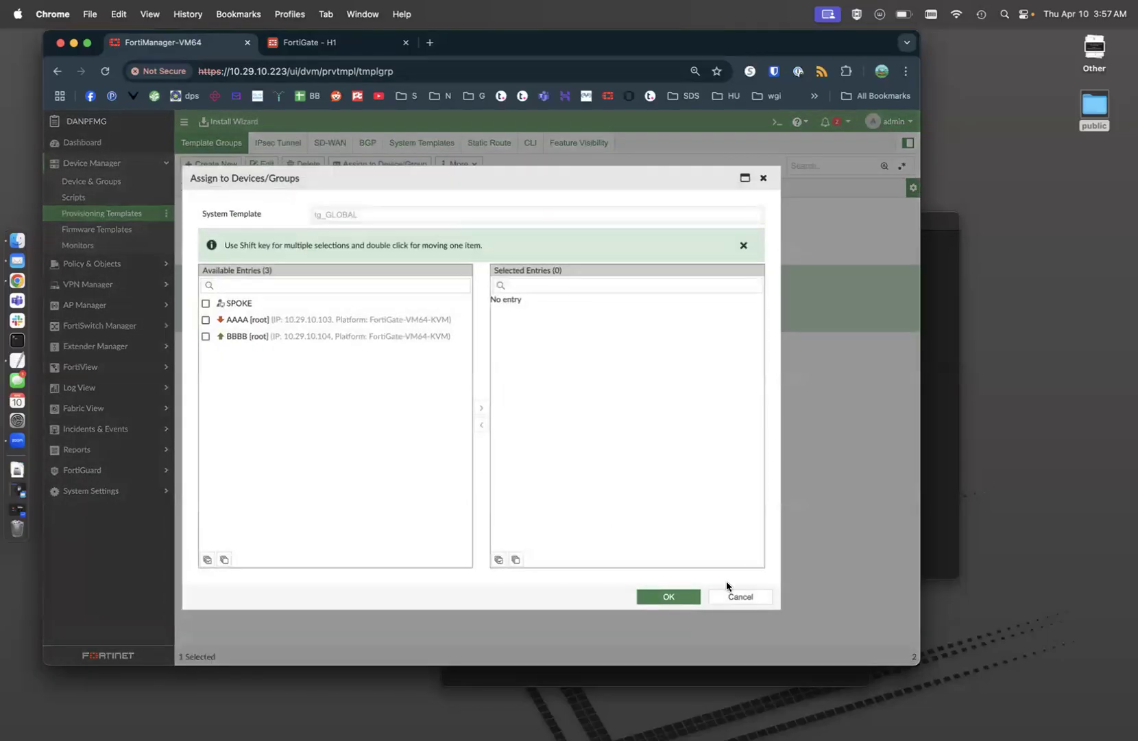
{"action": "left_click", "coordinate": [742, 597]}
Step: Refresh HUB-1's device information from the managed FortiGate list so its status reads Auto-update
{"action": "left_click", "coordinate": [96, 182]}
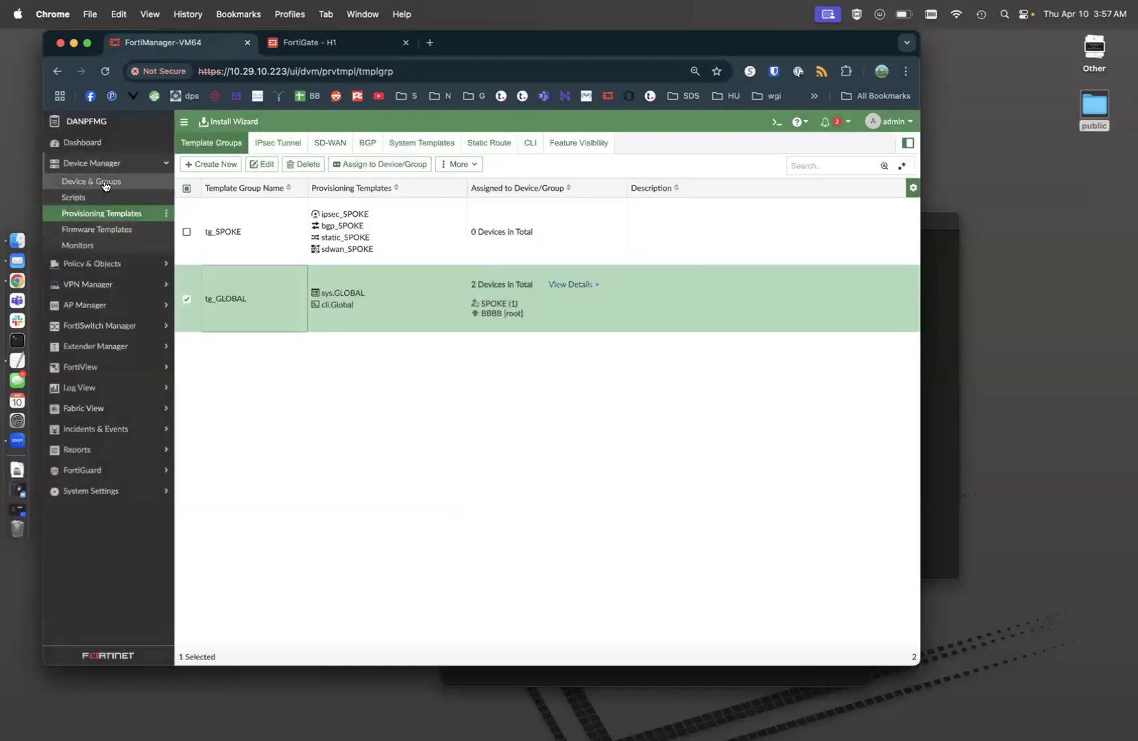
{"action": "left_click", "coordinate": [230, 164]}
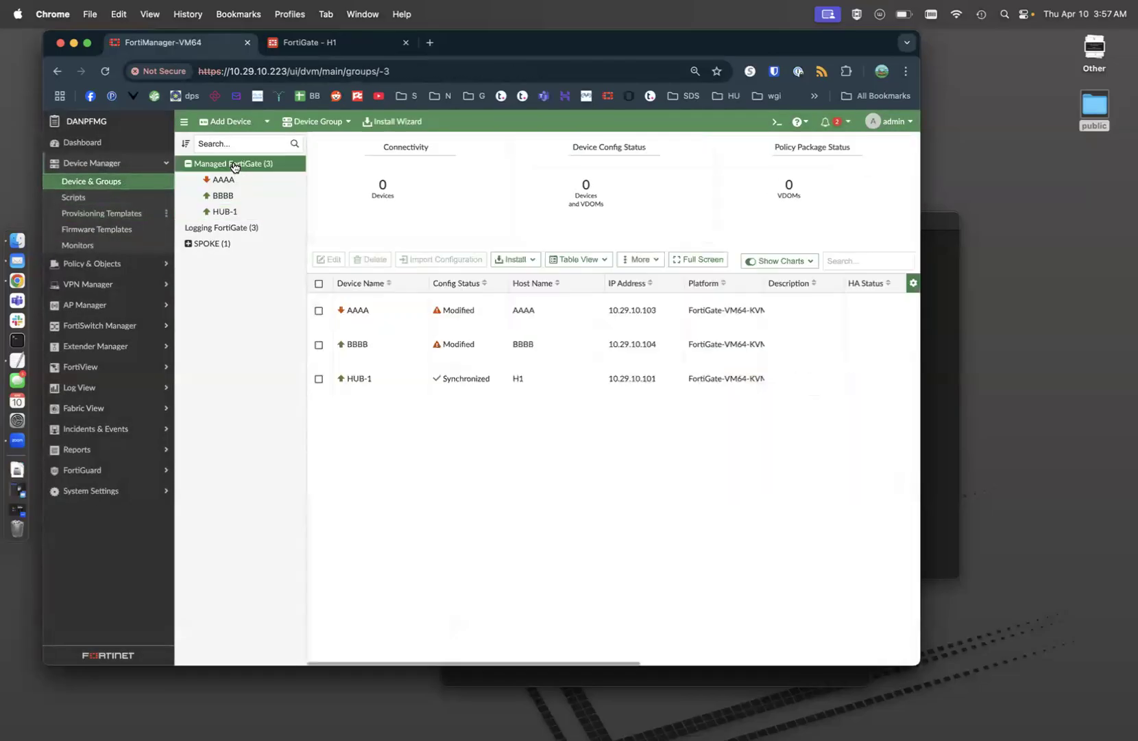
{"action": "left_click", "coordinate": [226, 211]}
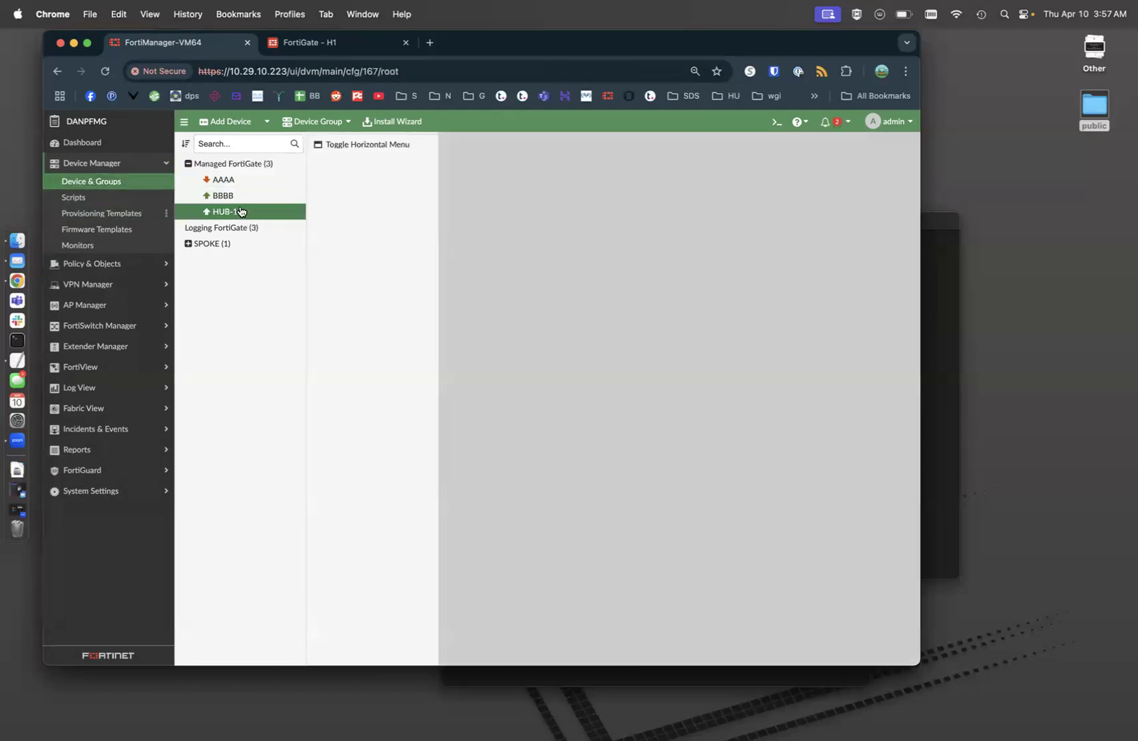
{"action": "right_click", "coordinate": [243, 212]}
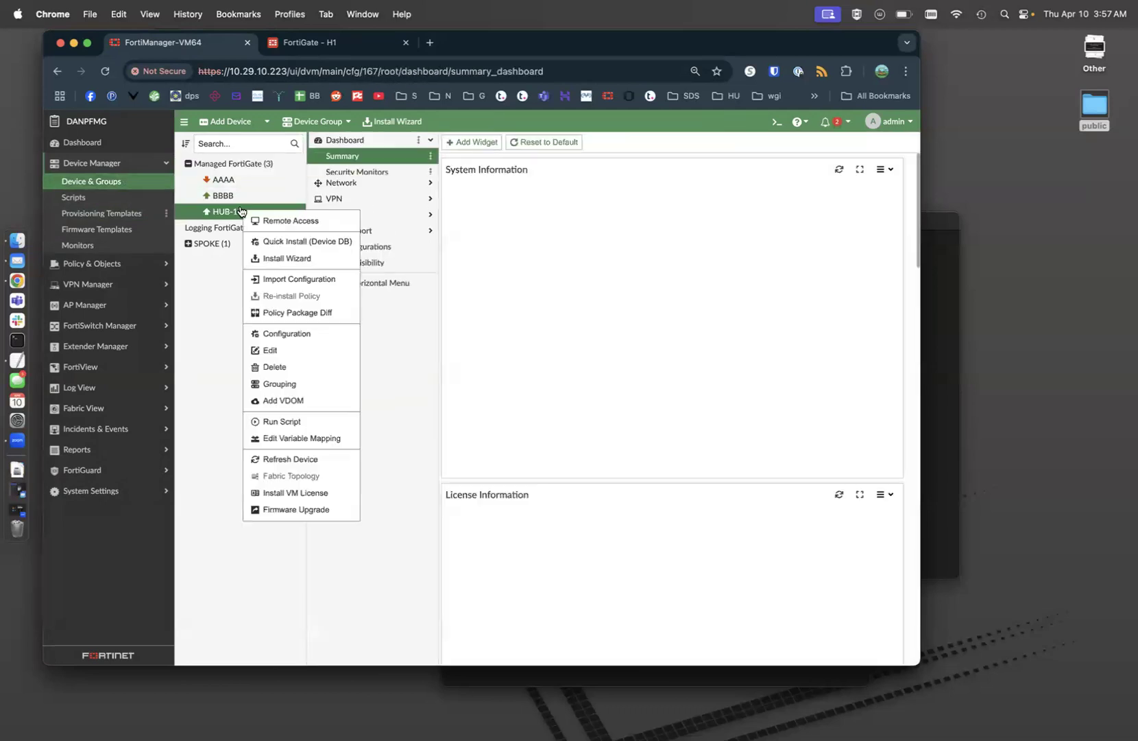
{"action": "left_click", "coordinate": [301, 459]}
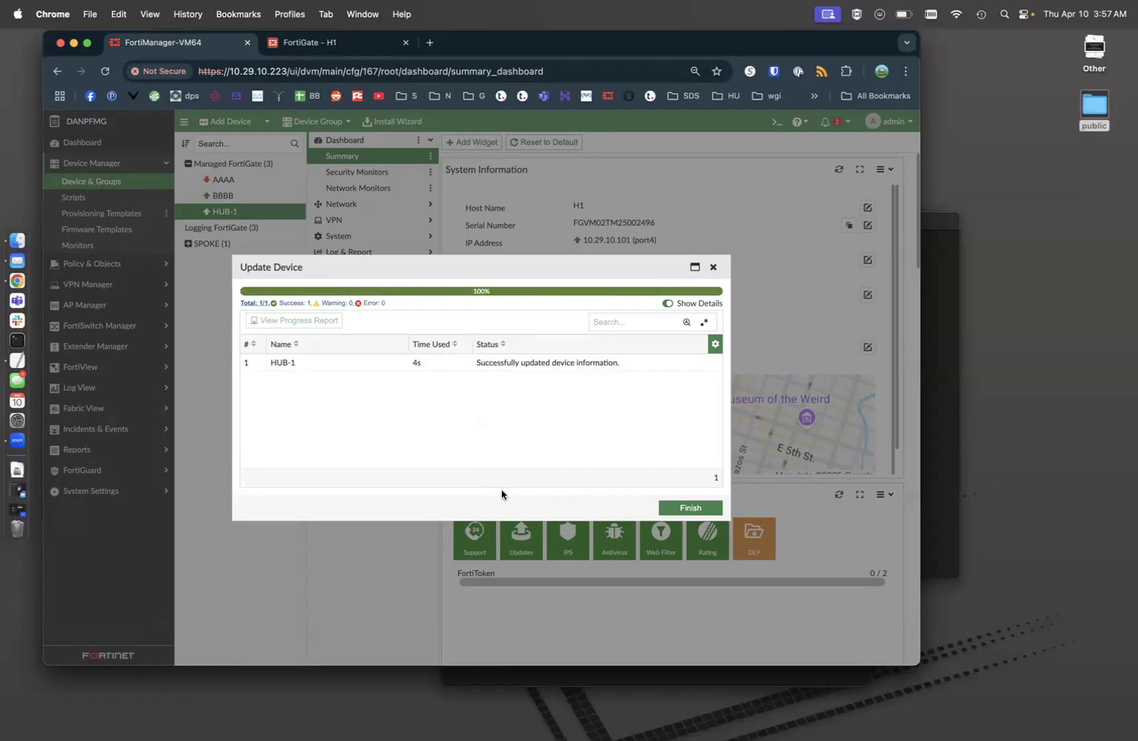
{"action": "left_click", "coordinate": [699, 507]}
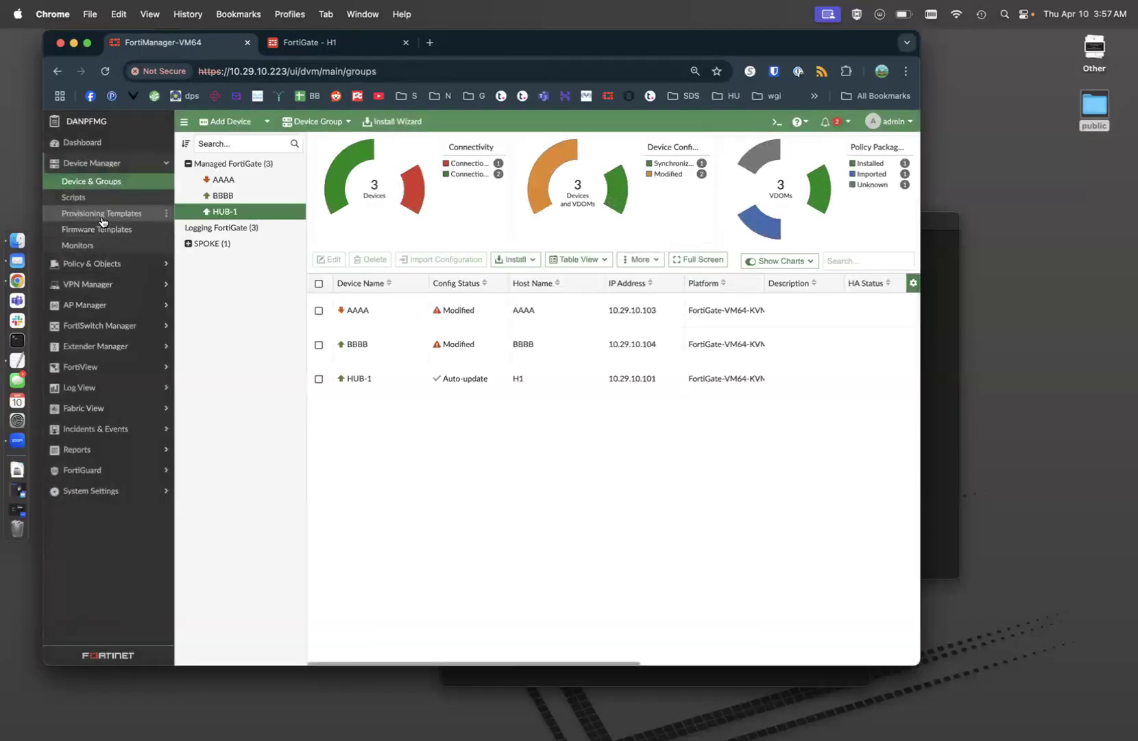
Step: Add HUB-1 to tg_GLOBAL's device assignments alongside SPOKE and BBBB
{"action": "left_click", "coordinate": [100, 214]}
{"action": "left_click", "coordinate": [233, 306]}
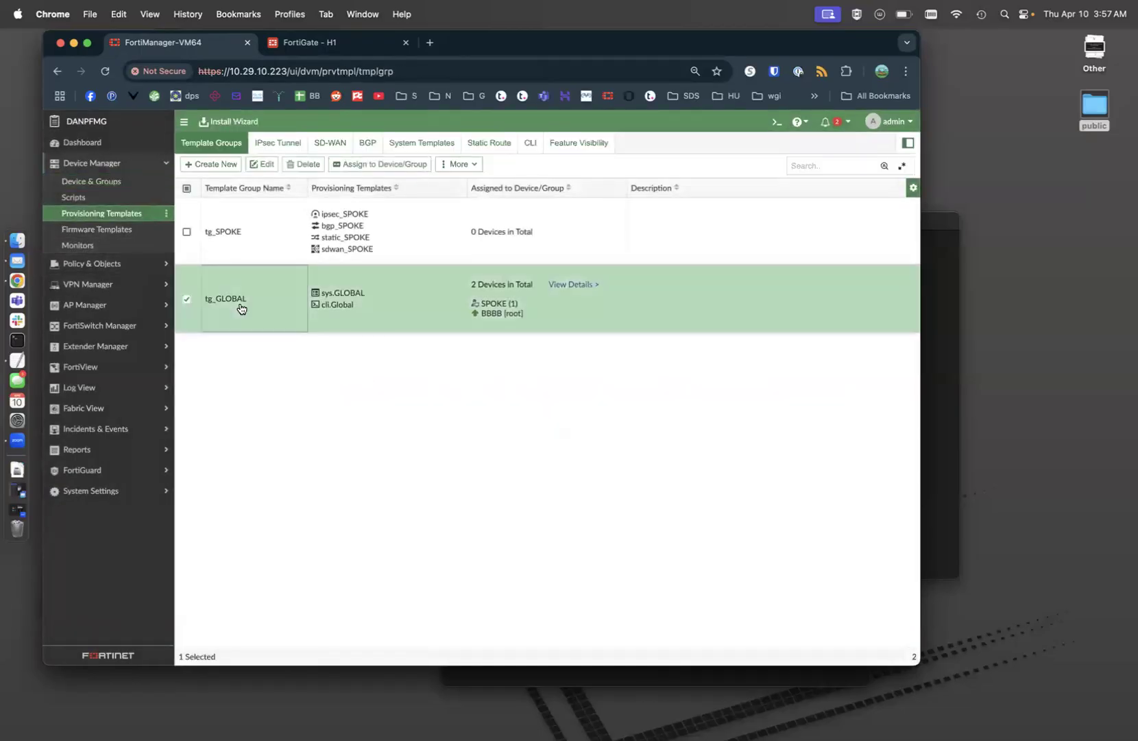
{"action": "right_click", "coordinate": [234, 306]}
{"action": "left_click", "coordinate": [279, 373]}
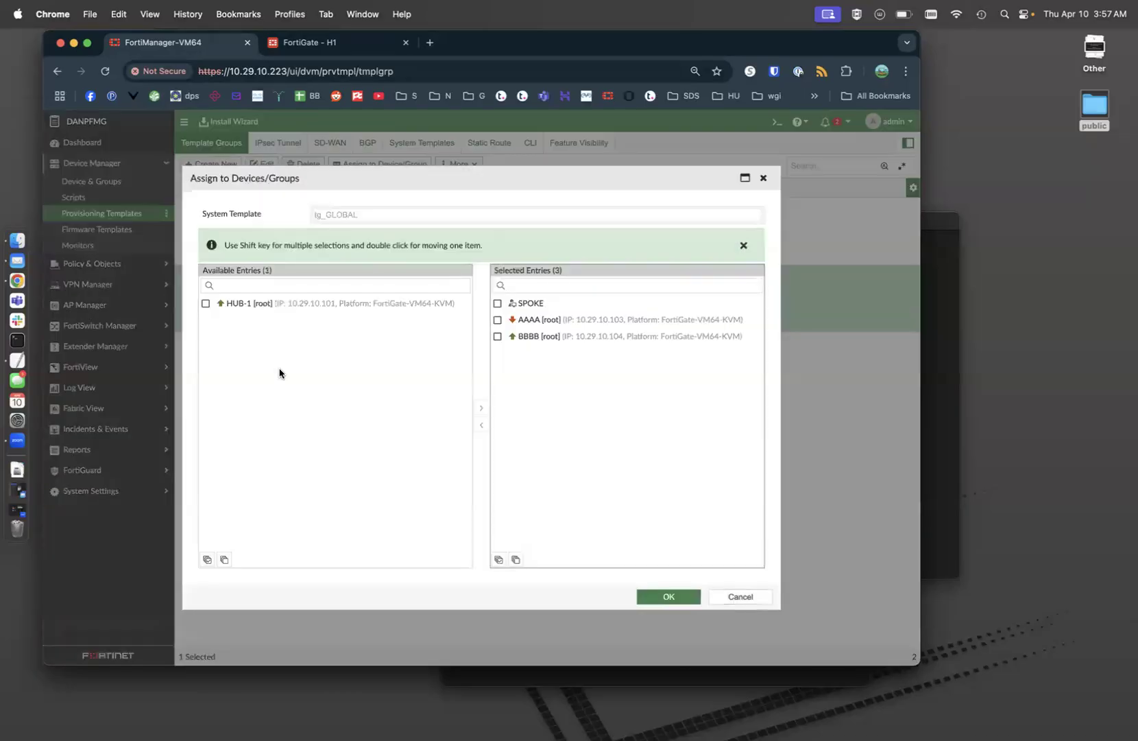
{"action": "left_click", "coordinate": [206, 303]}
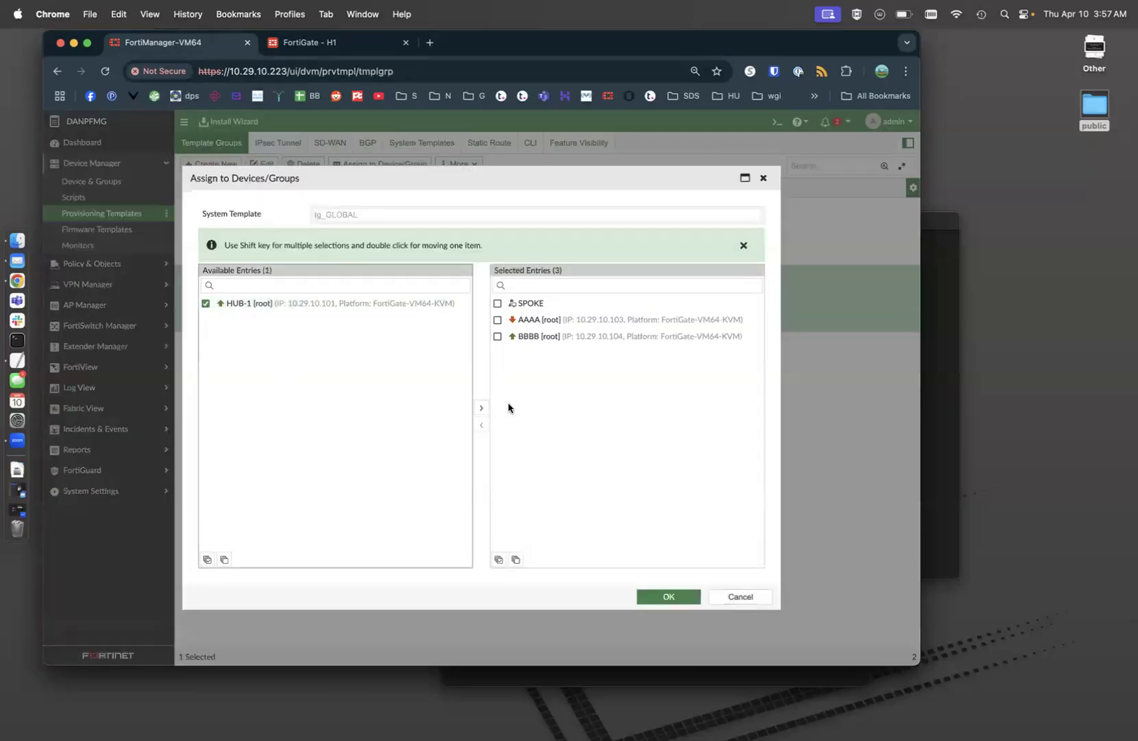
{"action": "left_click", "coordinate": [480, 408]}
{"action": "left_click", "coordinate": [667, 597]}
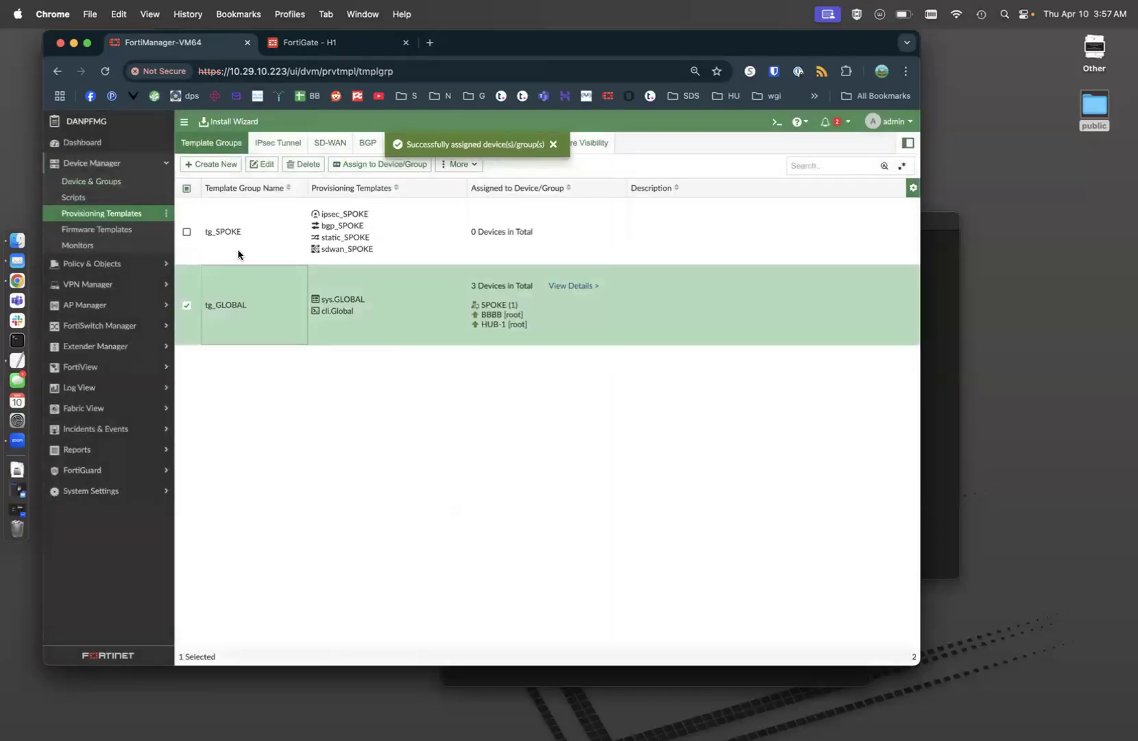
Step: Install policy package HUB-1 with device settings, no ADOM revision, and open the install preview
{"action": "left_click", "coordinate": [231, 122]}
{"action": "left_click", "coordinate": [314, 214]}
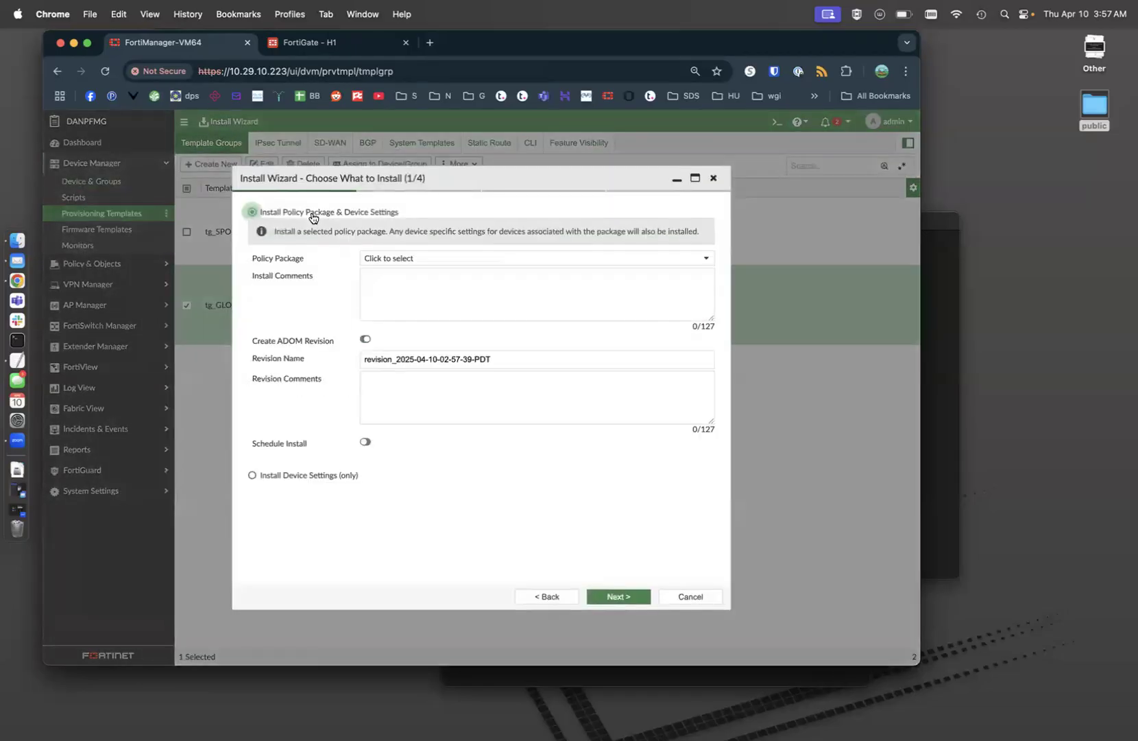
{"action": "left_click", "coordinate": [386, 260]}
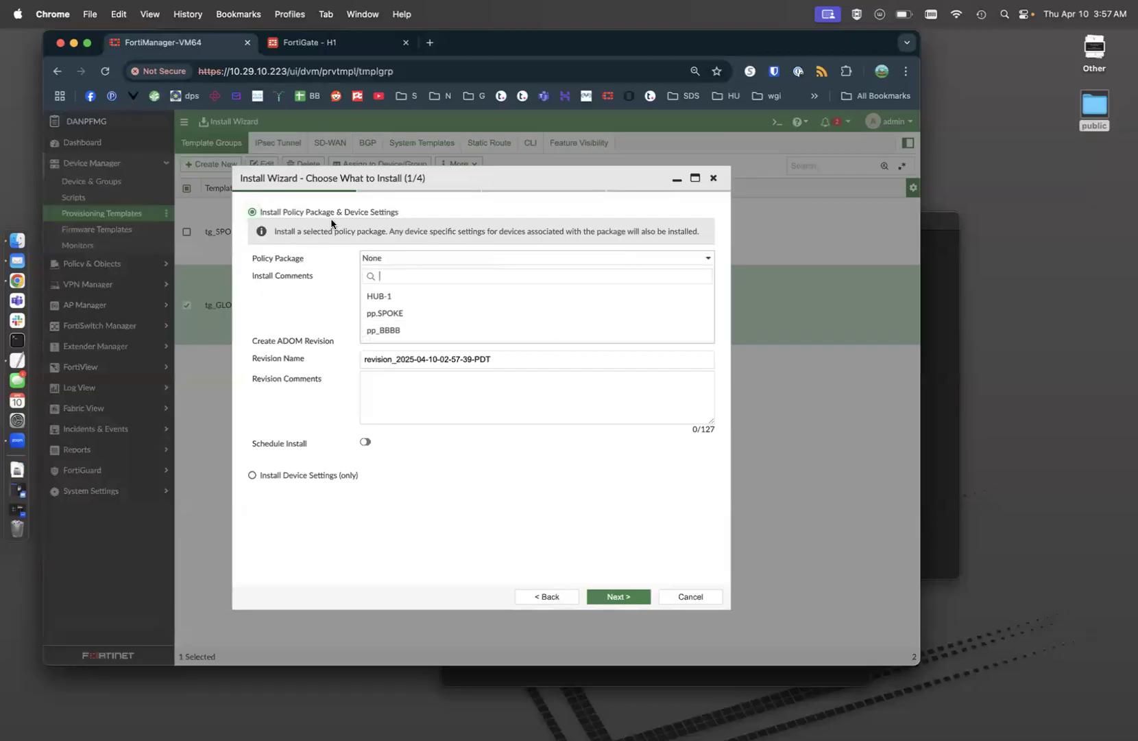
{"action": "left_click", "coordinate": [391, 297]}
{"action": "left_click", "coordinate": [366, 340]}
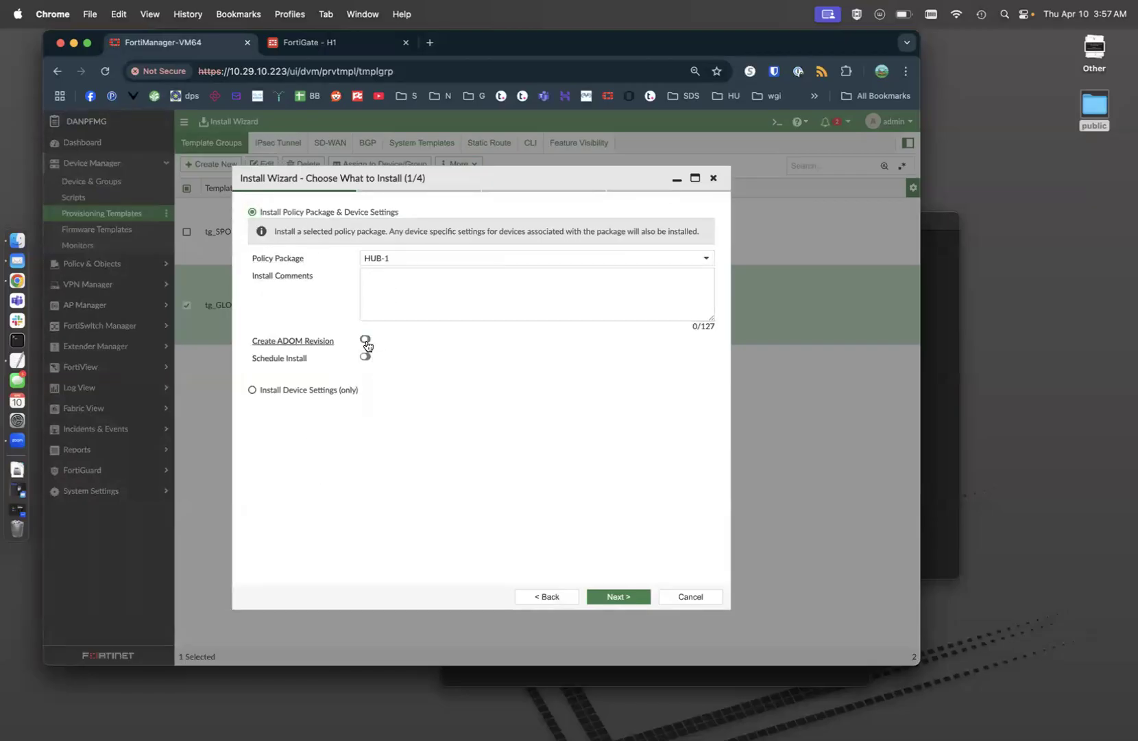
{"action": "left_click", "coordinate": [612, 596]}
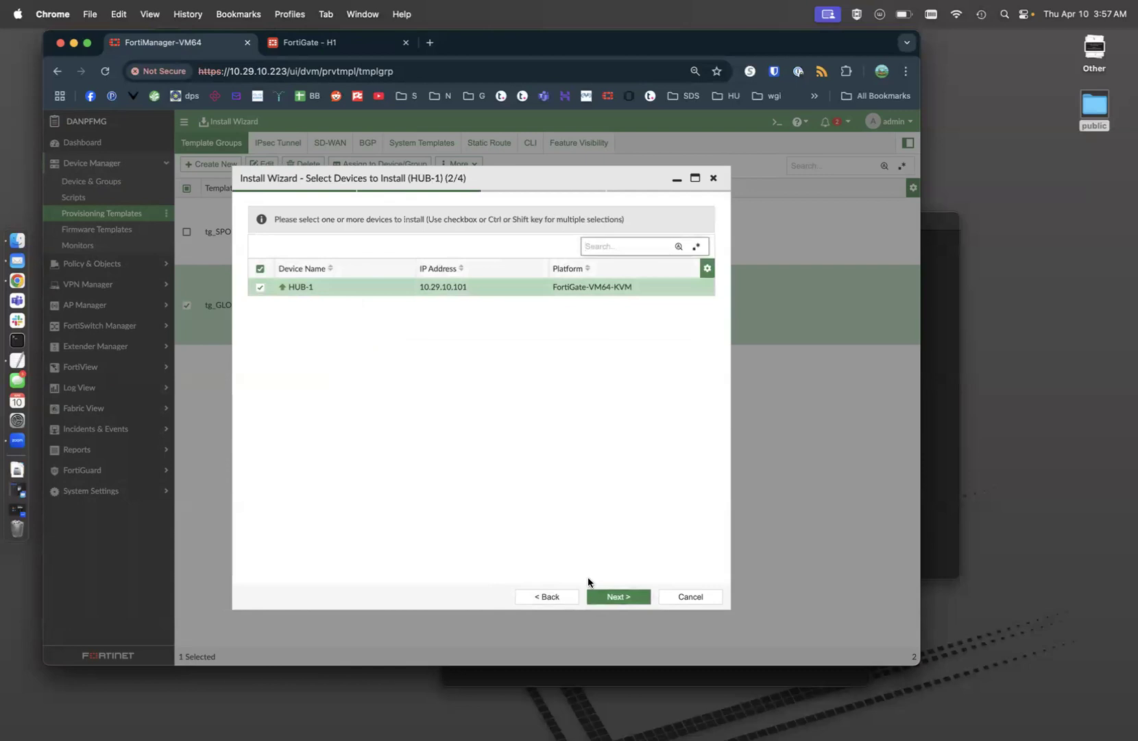
{"action": "left_click", "coordinate": [614, 596]}
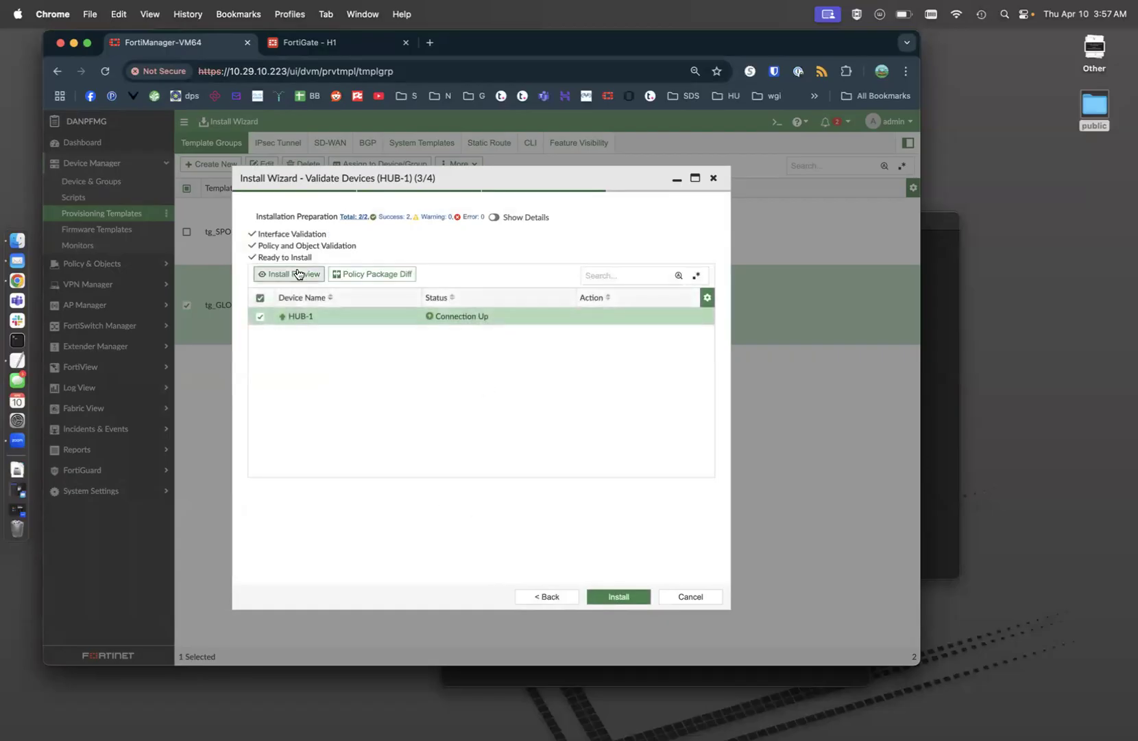
{"action": "left_click", "coordinate": [298, 273]}
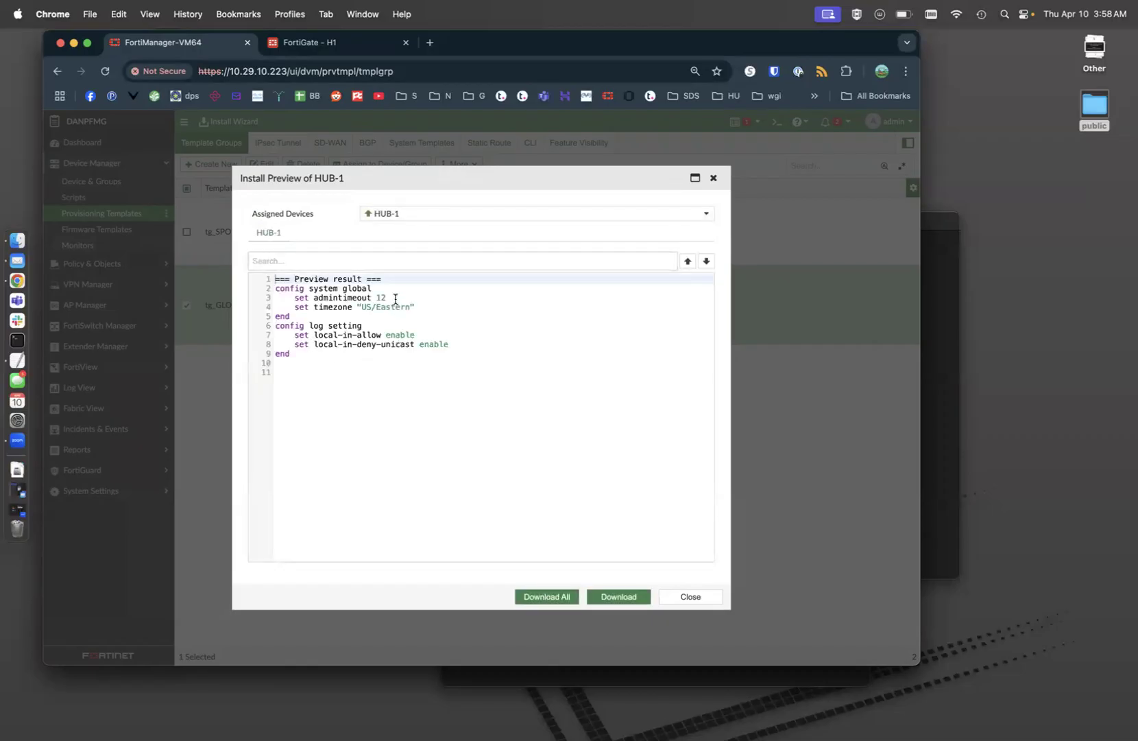
Step: Review admintimeout 12, timezone US/Eastern and the log settings in HUB-1's preview, then close it
{"action": "left_click_drag", "start_coordinate": [397, 298], "coordinate": [308, 298]}
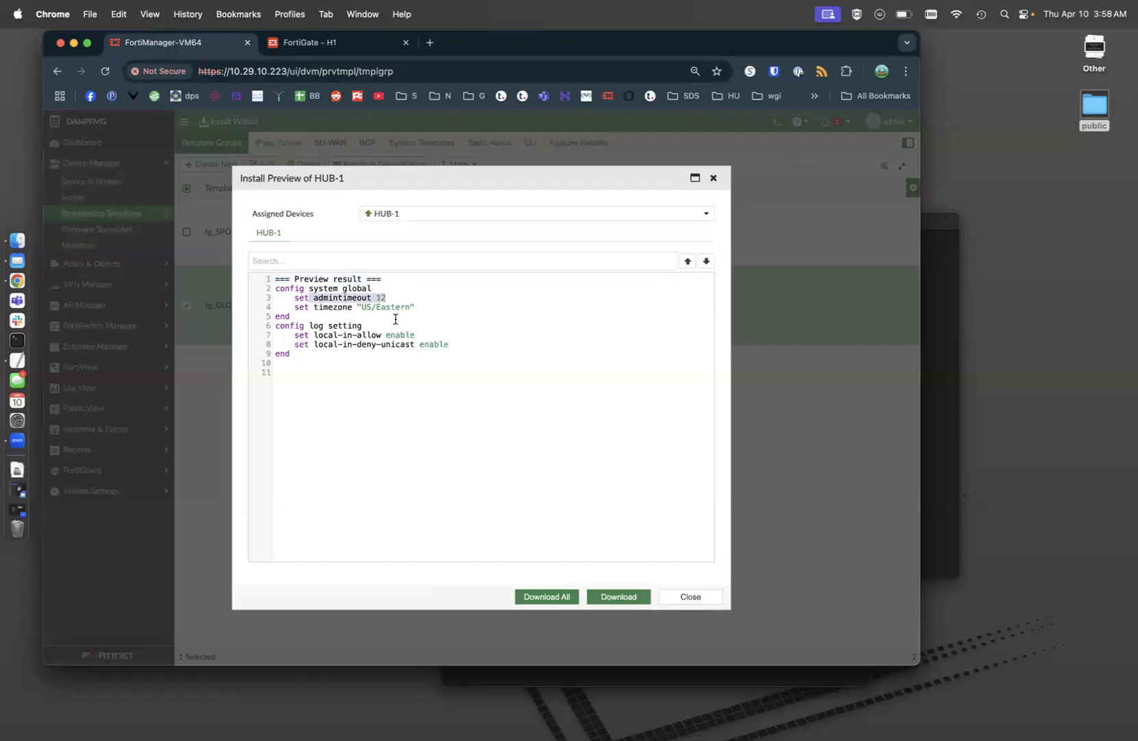
{"action": "left_click_drag", "start_coordinate": [422, 305], "coordinate": [290, 306]}
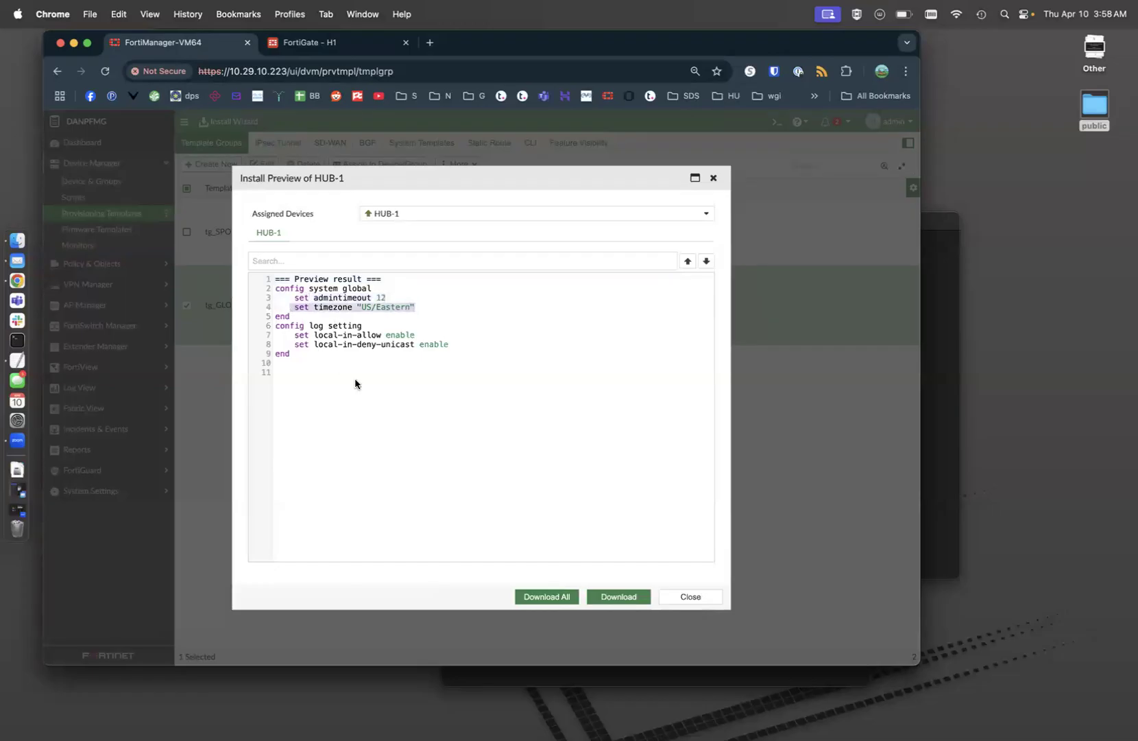
{"action": "left_click", "coordinate": [334, 362]}
{"action": "left_click_drag", "start_coordinate": [312, 354], "coordinate": [266, 328]}
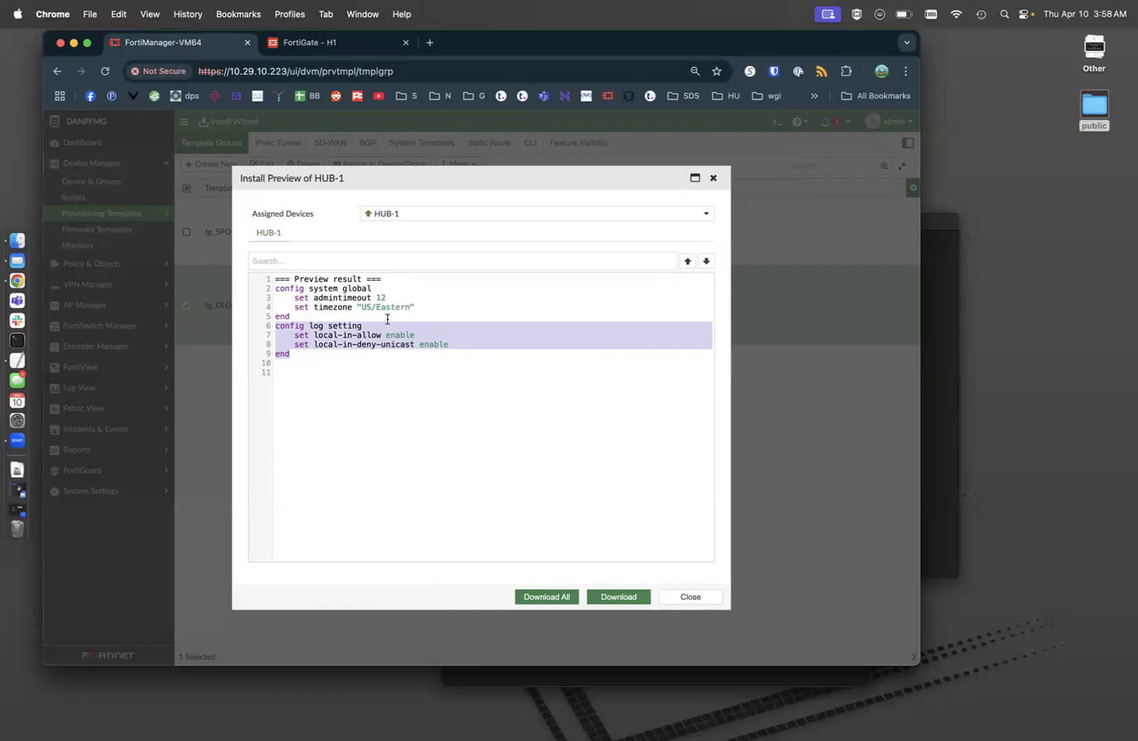
{"action": "left_click", "coordinate": [682, 598]}
Step: Start installing the configuration to HUB-1
{"action": "left_click", "coordinate": [622, 597]}
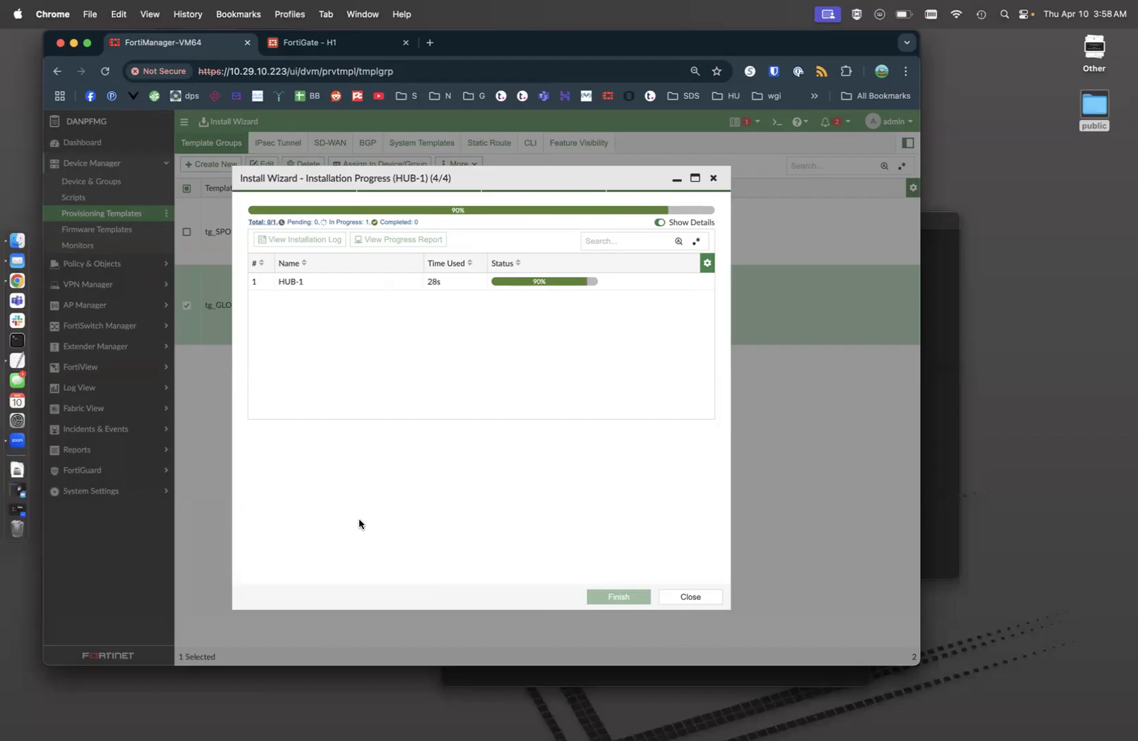
Step: Change FortiGate H1's HTTP administration port from 80 to 88 in System Settings and apply
{"action": "left_click", "coordinate": [610, 595]}
{"action": "left_click", "coordinate": [310, 42]}
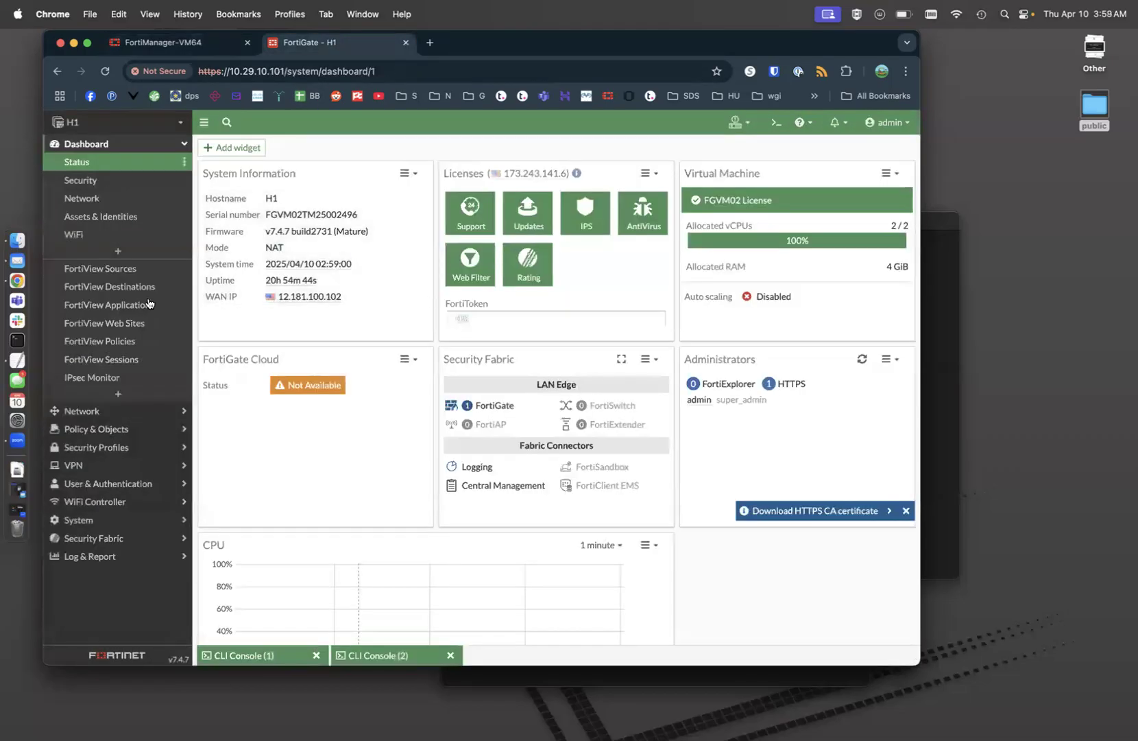
{"action": "left_click", "coordinate": [116, 513]}
{"action": "left_click", "coordinate": [111, 419]}
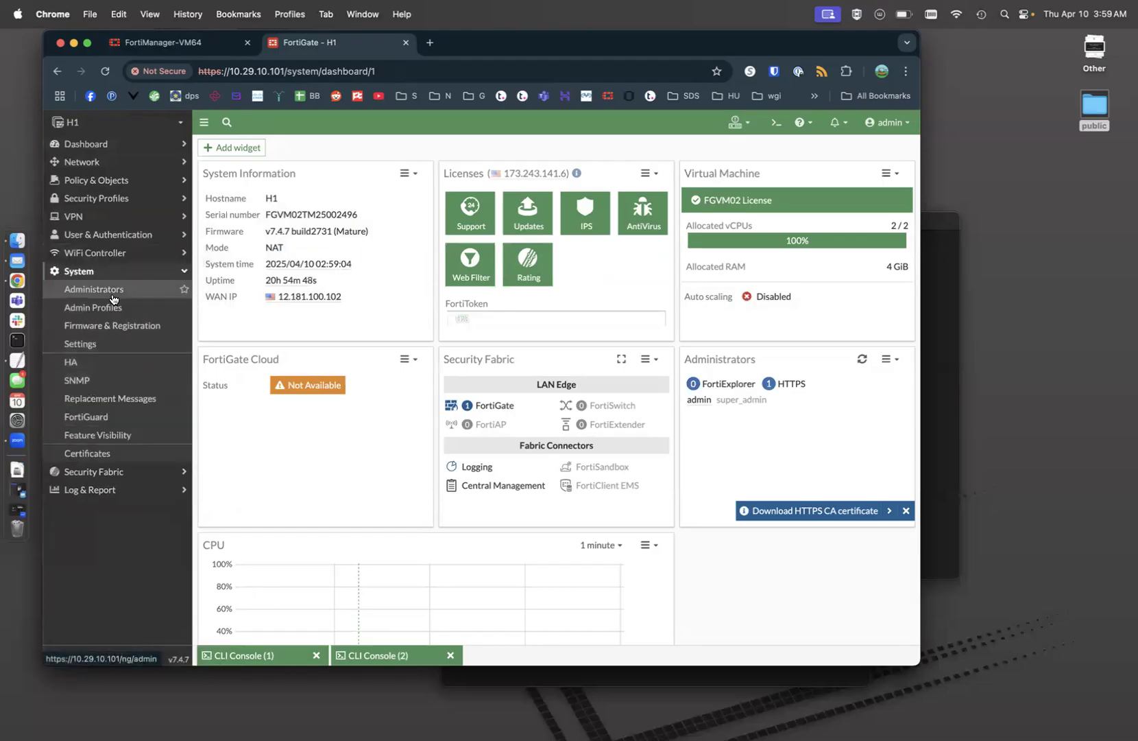
{"action": "left_click", "coordinate": [112, 344]}
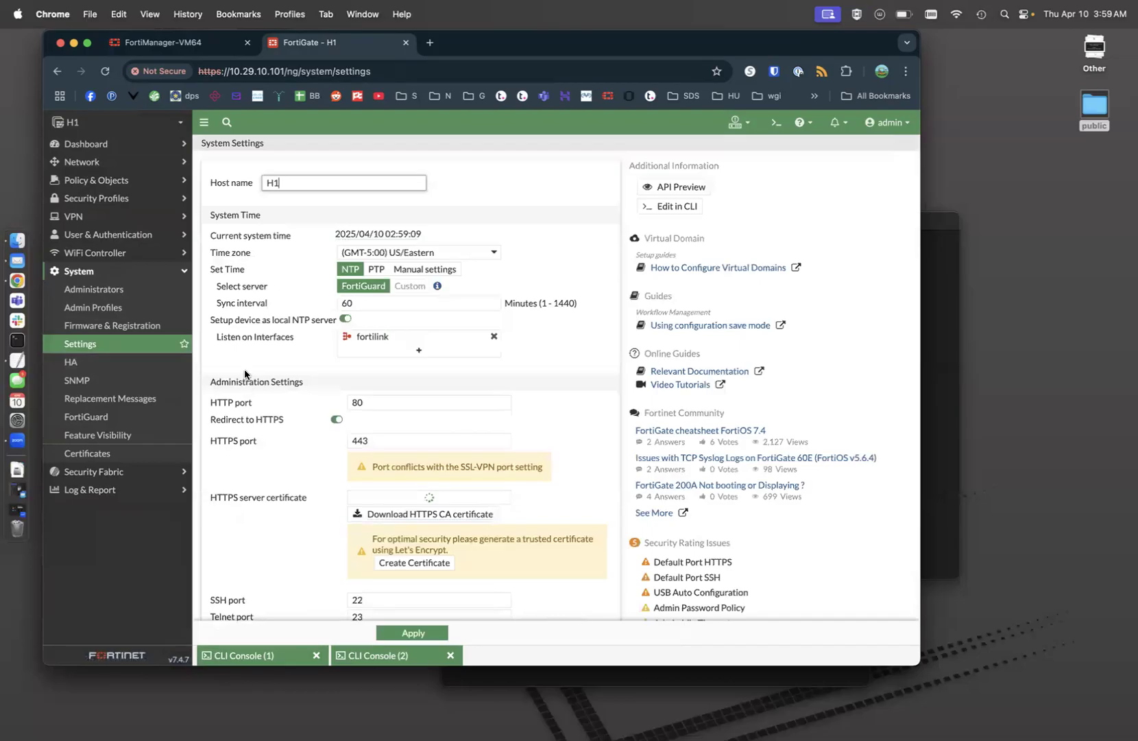
{"action": "left_click", "coordinate": [371, 403]}
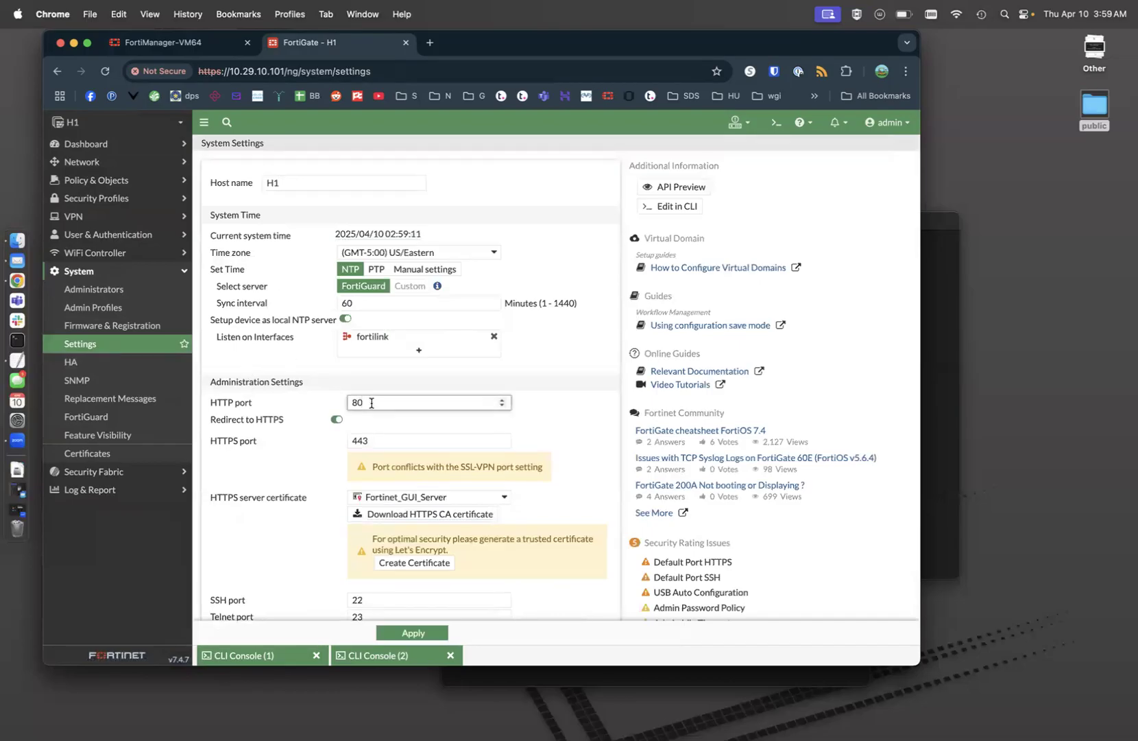
{"action": "key", "text": "BackSpace"}
{"action": "type", "text": "8"}
{"action": "left_click", "coordinate": [414, 633]}
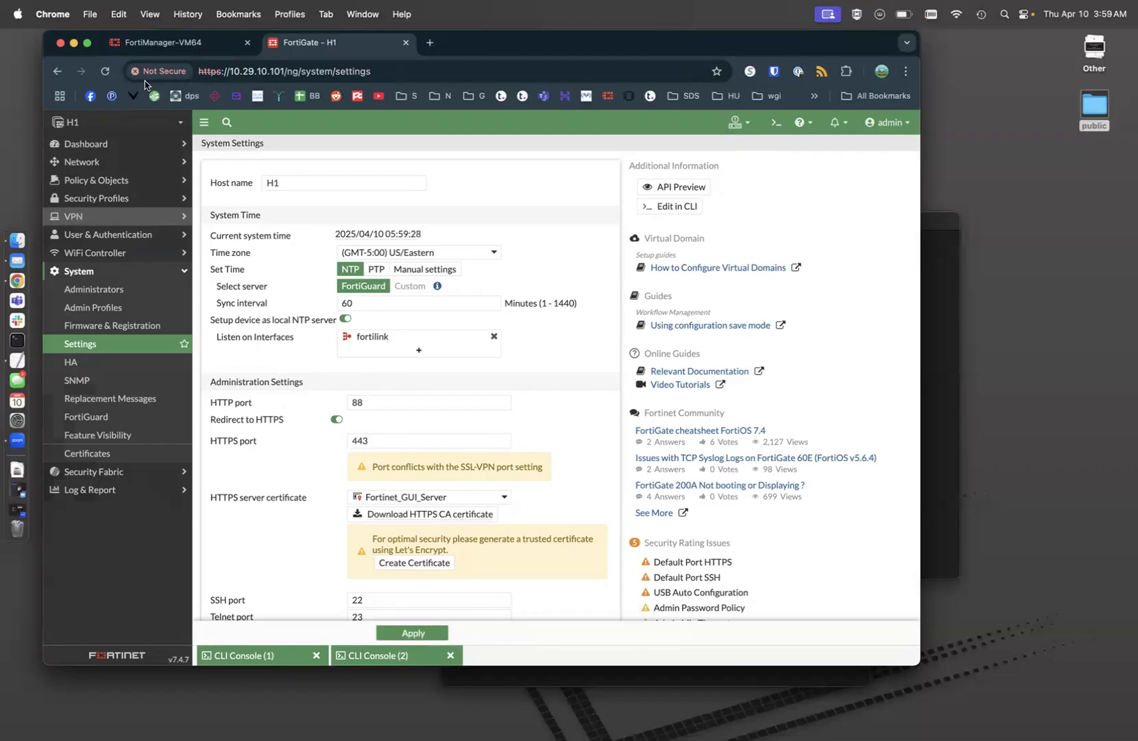
{"action": "left_click", "coordinate": [183, 43]}
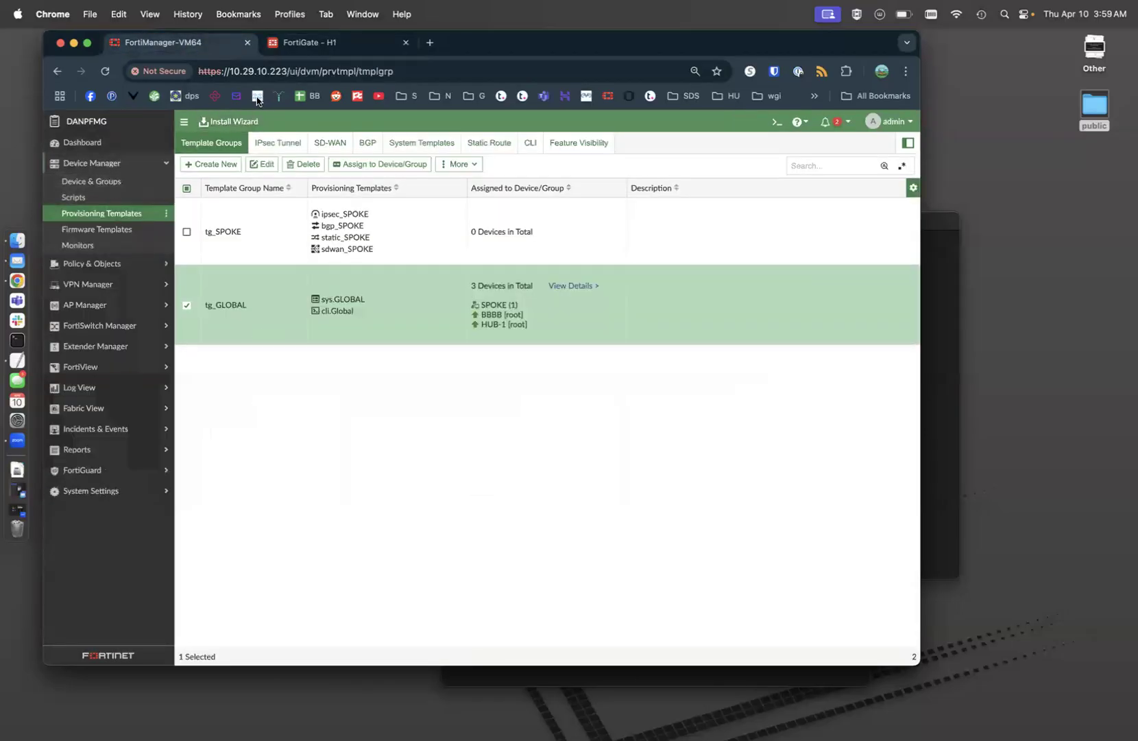
{"action": "left_click", "coordinate": [232, 122]}
{"action": "left_click", "coordinate": [346, 210]}
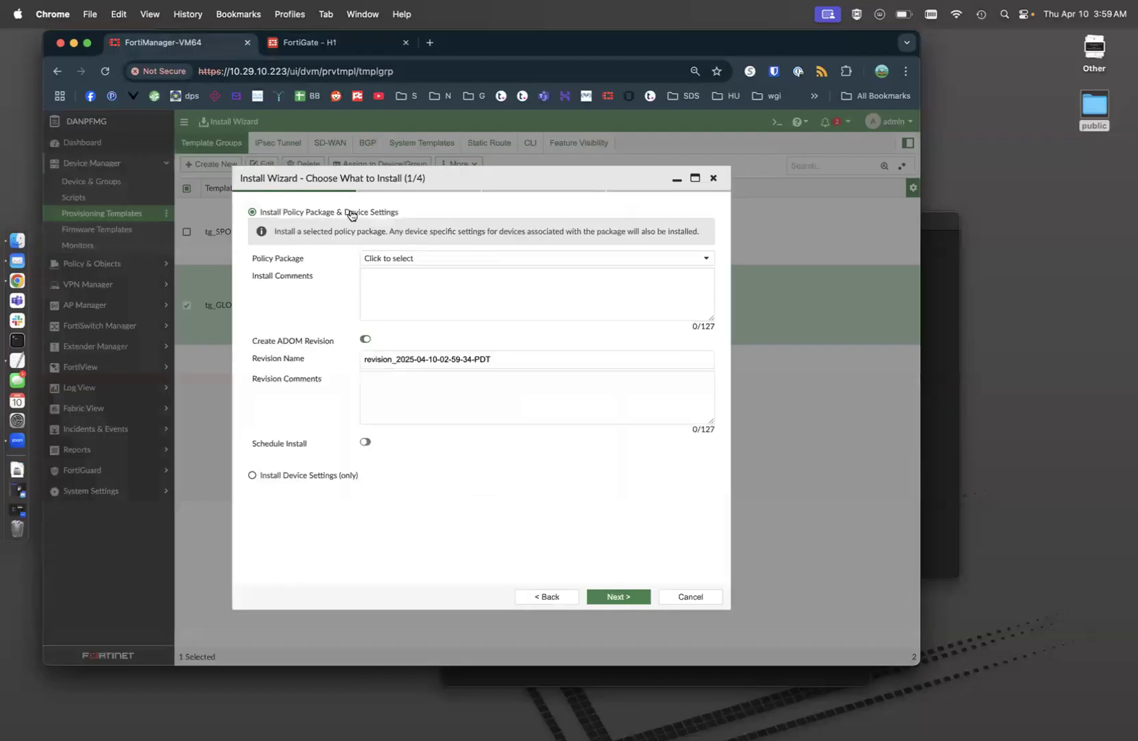
{"action": "left_click", "coordinate": [389, 259]}
{"action": "left_click", "coordinate": [388, 297]}
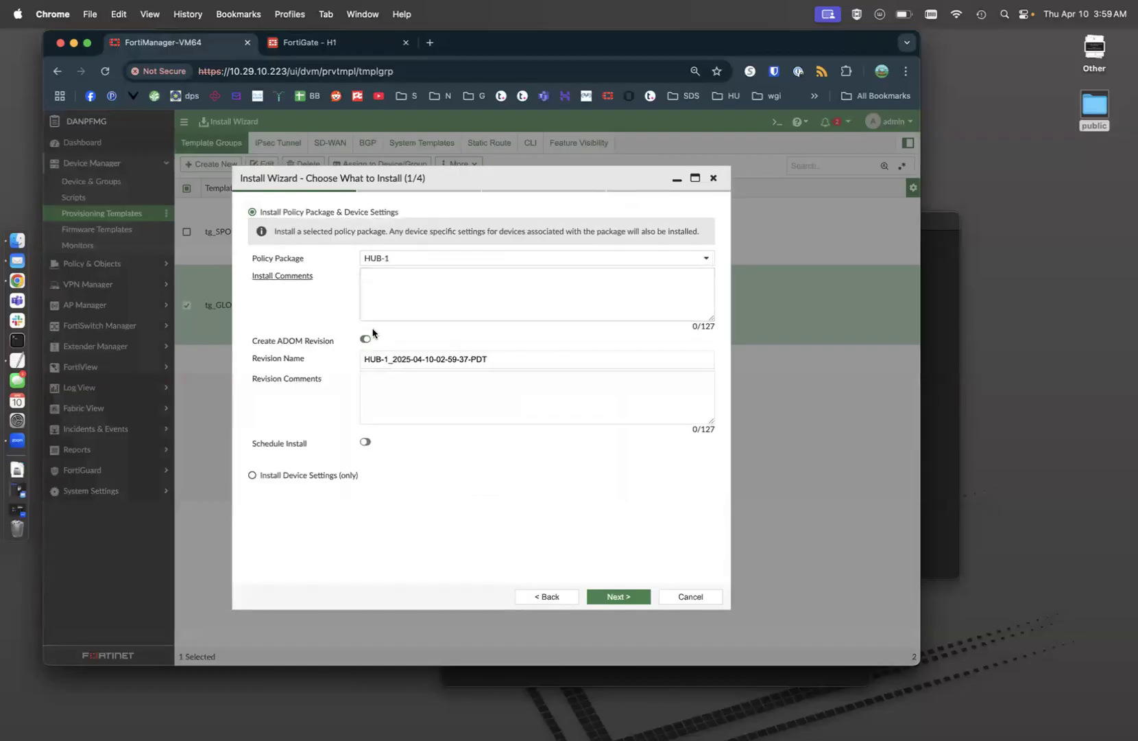
{"action": "left_click", "coordinate": [366, 338]}
{"action": "left_click", "coordinate": [619, 597]}
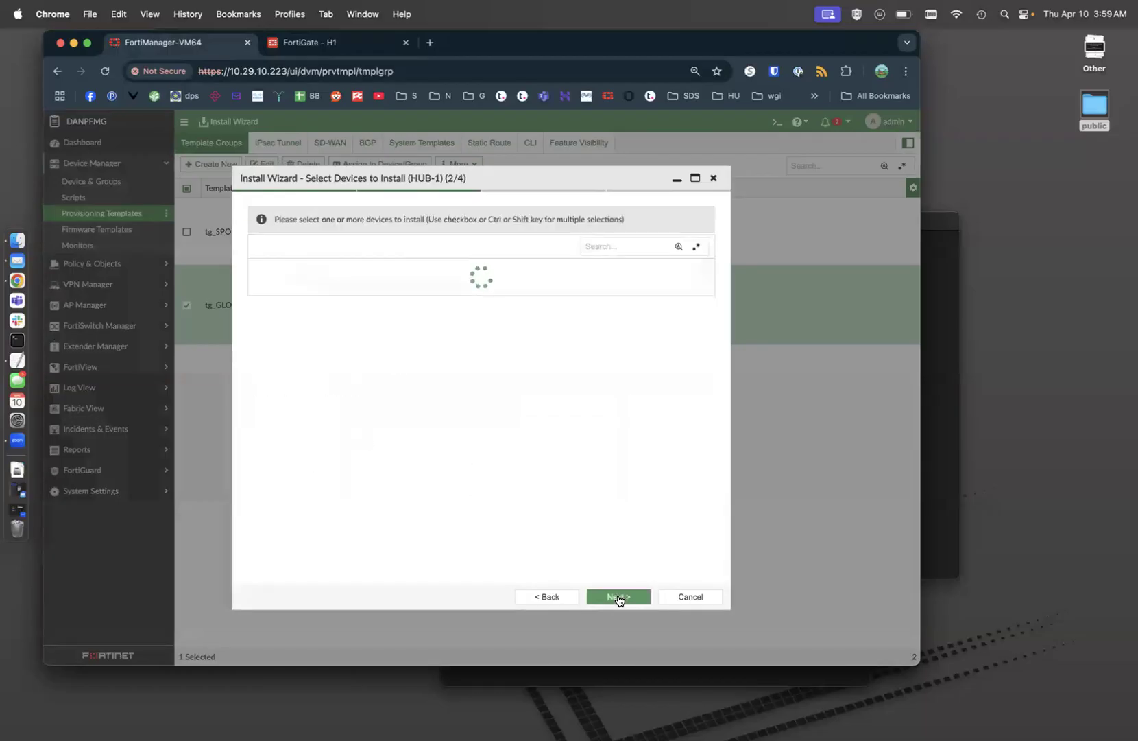
{"action": "left_click", "coordinate": [614, 598]}
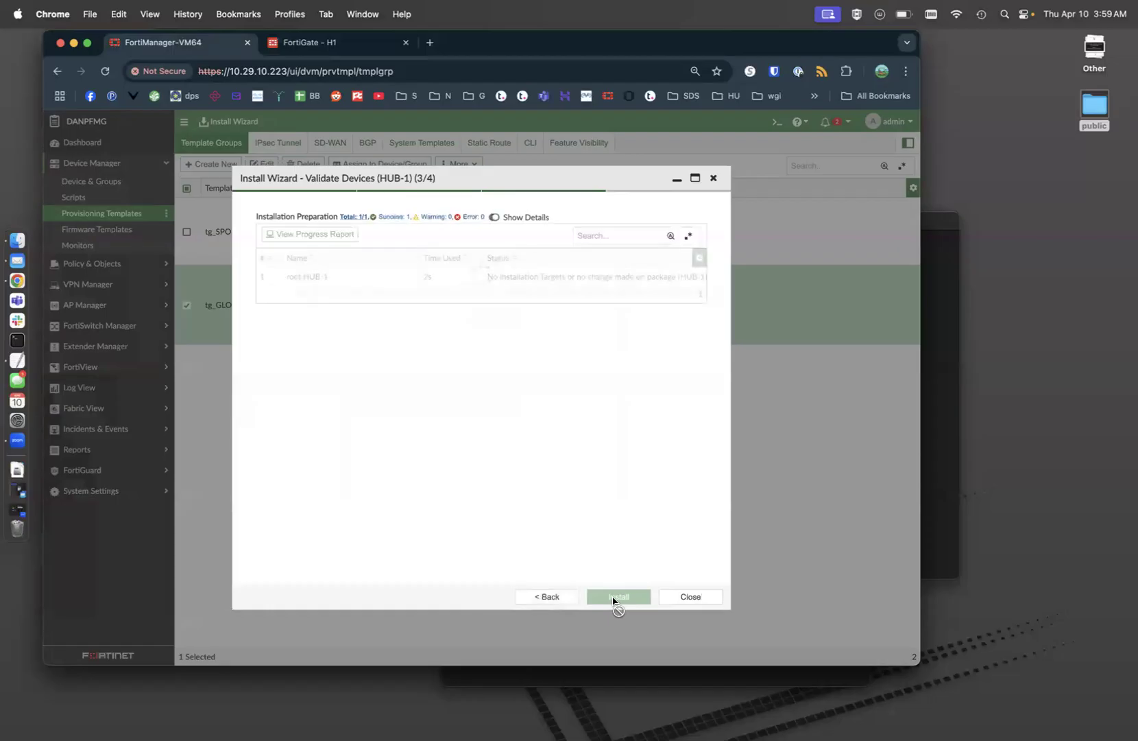
{"action": "left_click", "coordinate": [683, 597]}
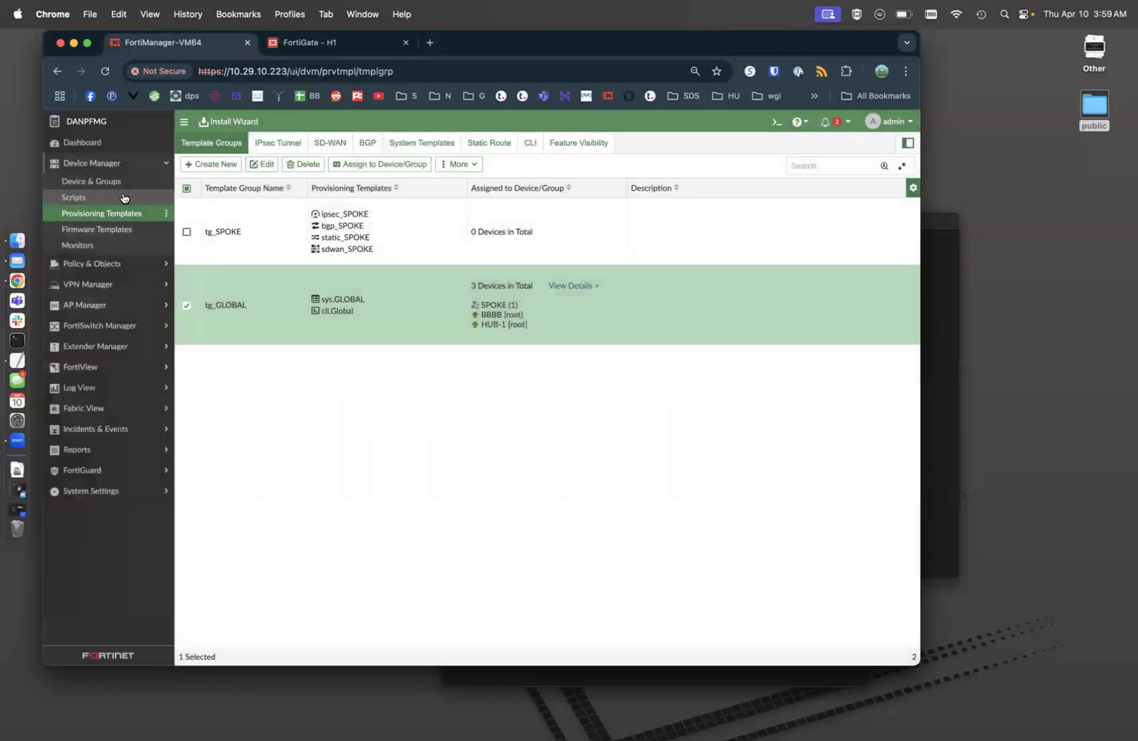
Step: Retrieve HUB-1's current configuration from its revision history, creating revision 76
{"action": "left_click", "coordinate": [124, 181]}
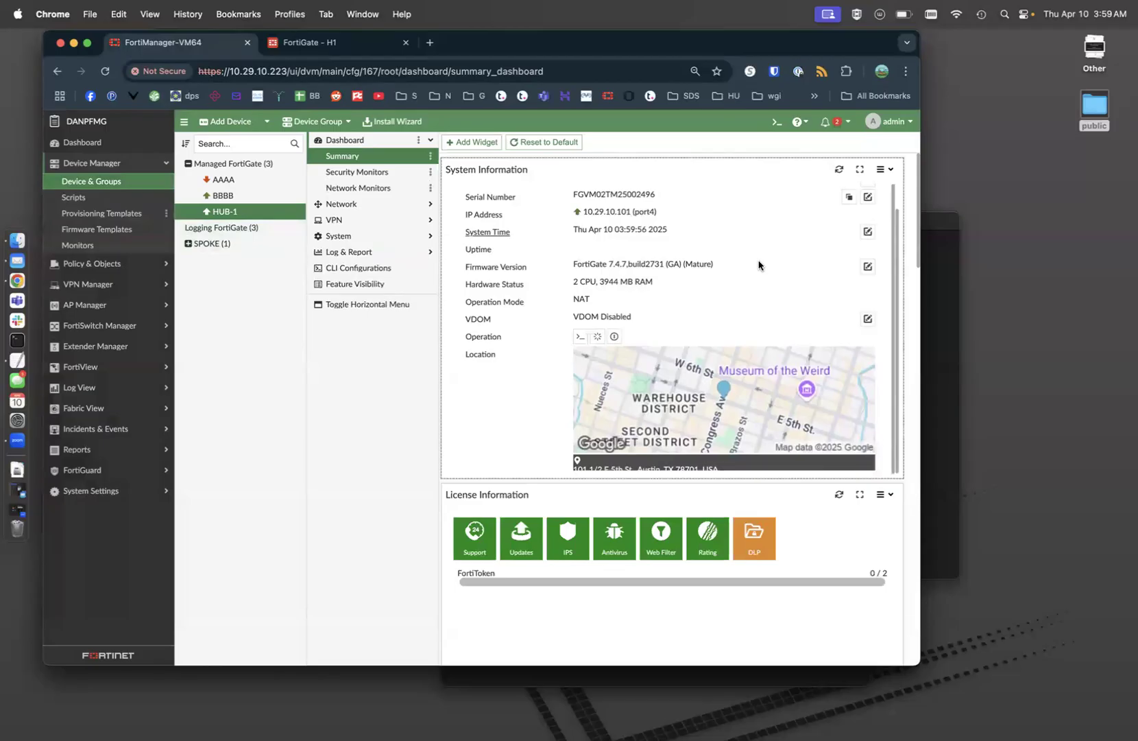
{"action": "scroll", "coordinate": [758, 265], "scroll_direction": "down", "scroll_amount": 5}
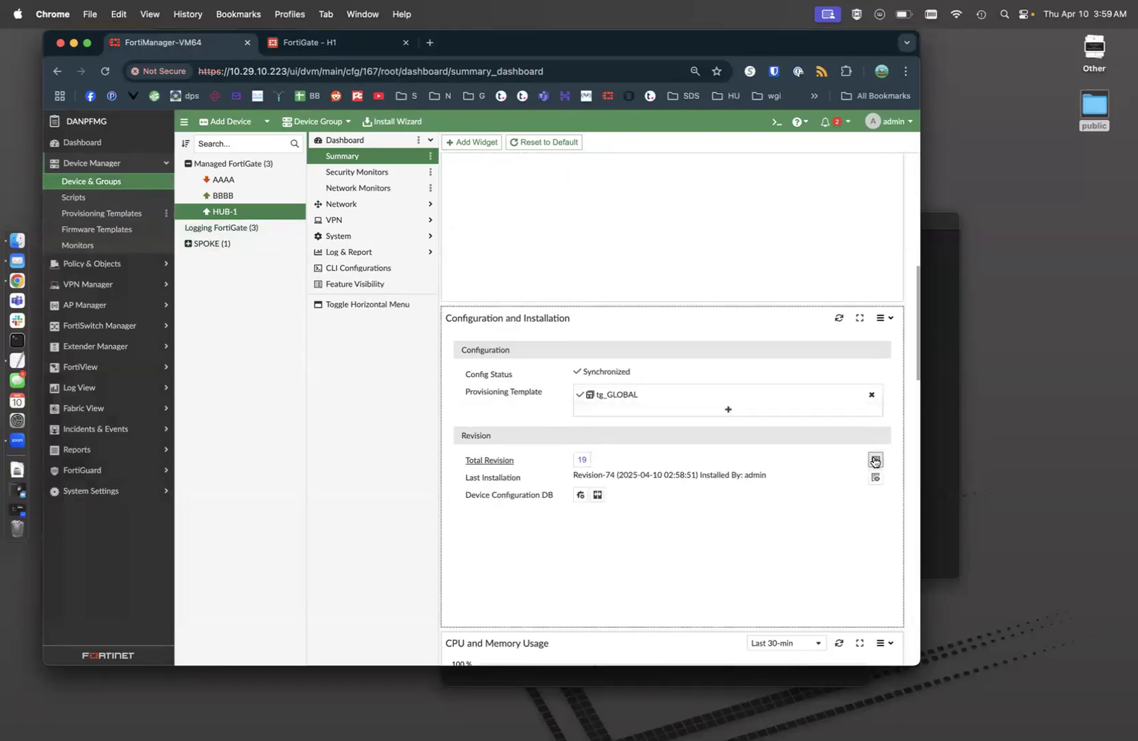
{"action": "left_click", "coordinate": [876, 459]}
{"action": "left_click", "coordinate": [690, 178]}
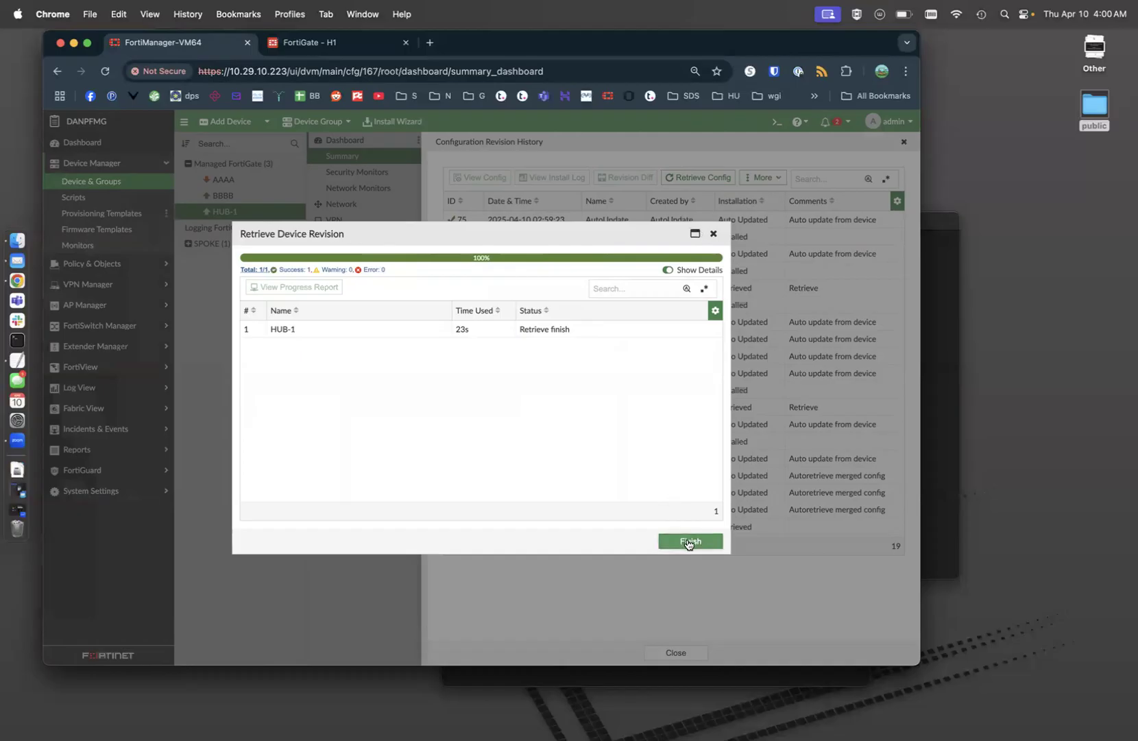
{"action": "left_click", "coordinate": [689, 542]}
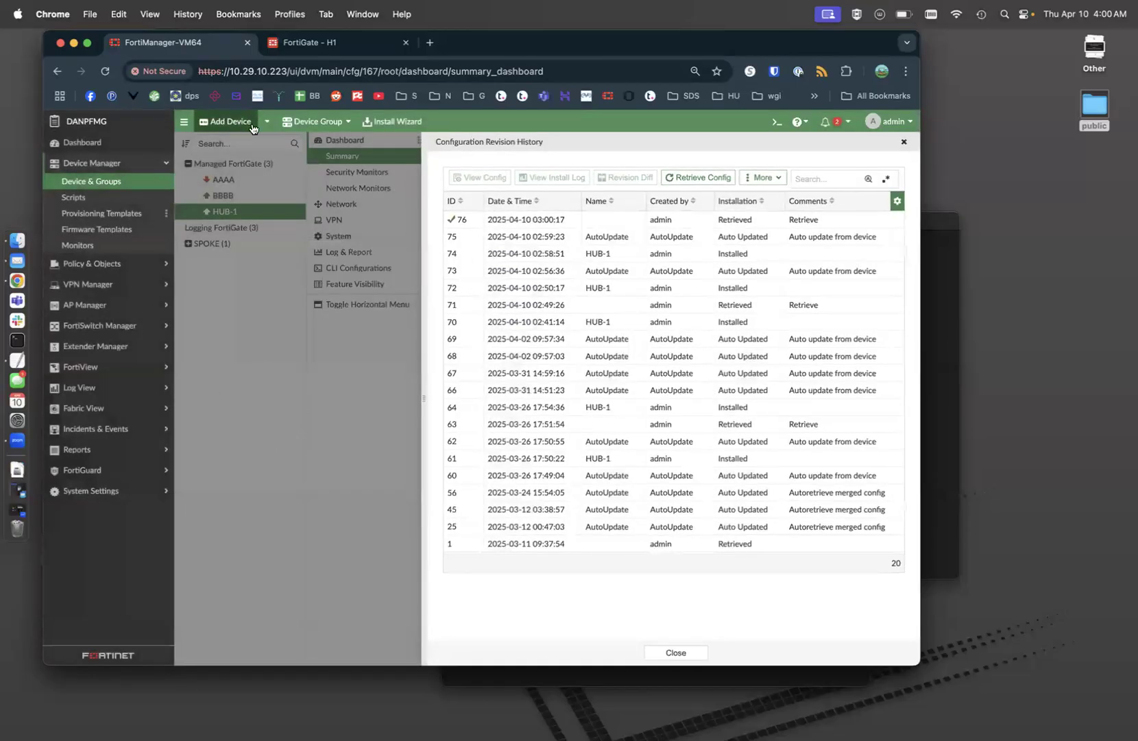
Step: Rerun the Install Wizard for policy package HUB-1 without an ADOM revision and preview the commands
{"action": "left_click", "coordinate": [904, 142]}
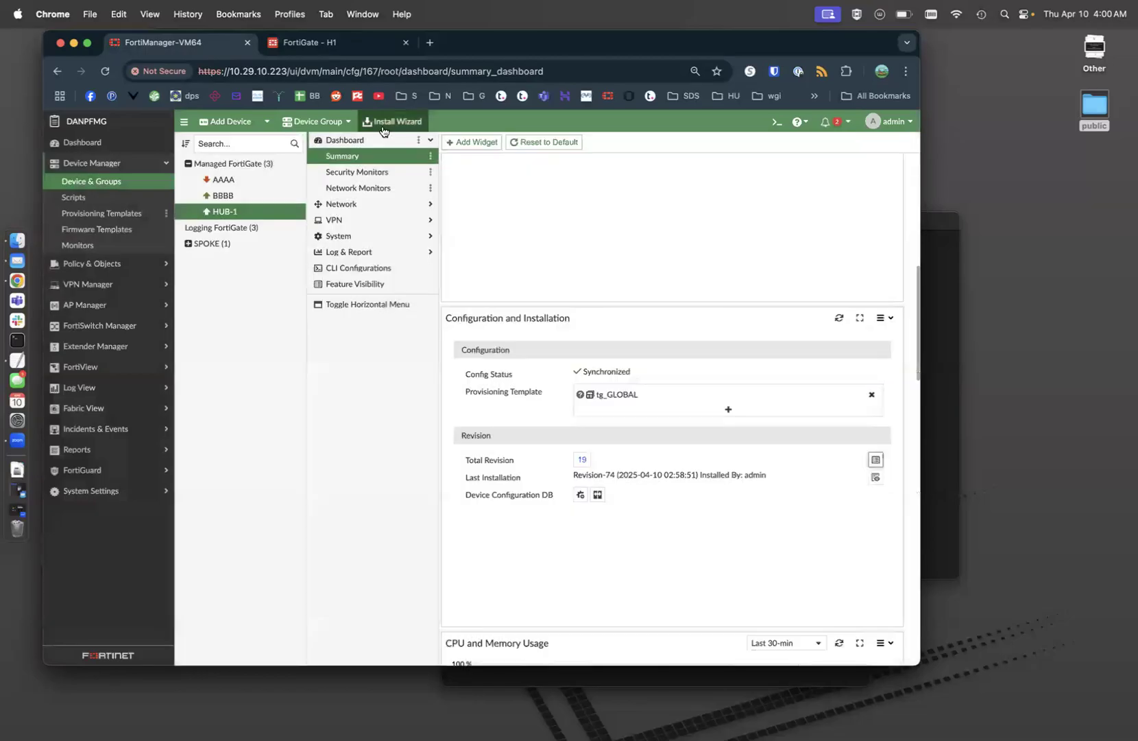
{"action": "left_click", "coordinate": [384, 127]}
{"action": "left_click", "coordinate": [292, 212]}
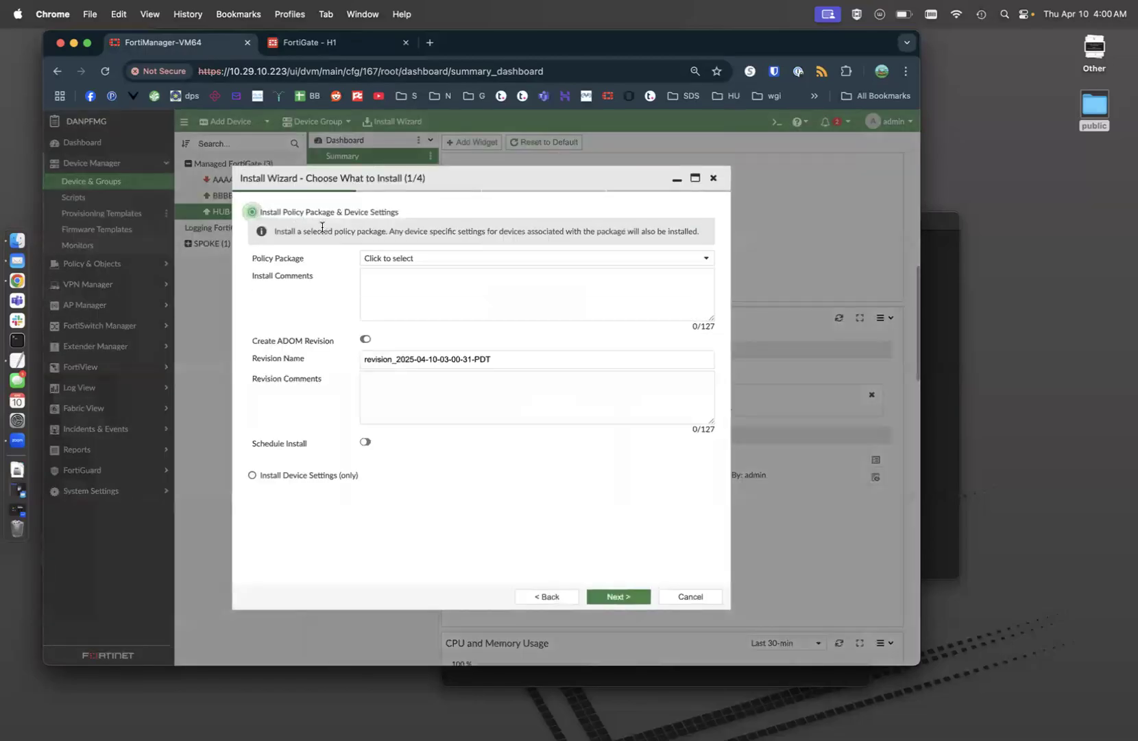
{"action": "left_click", "coordinate": [388, 259]}
{"action": "left_click", "coordinate": [386, 295]}
{"action": "left_click", "coordinate": [365, 339]}
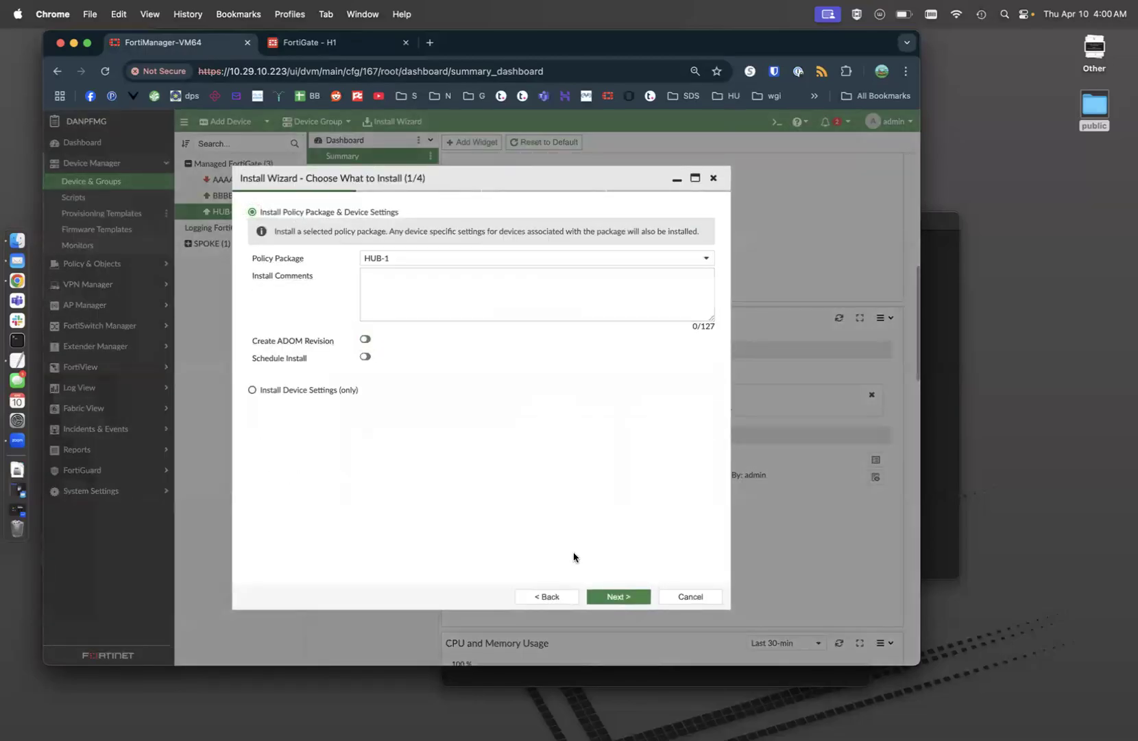
{"action": "left_click", "coordinate": [610, 596]}
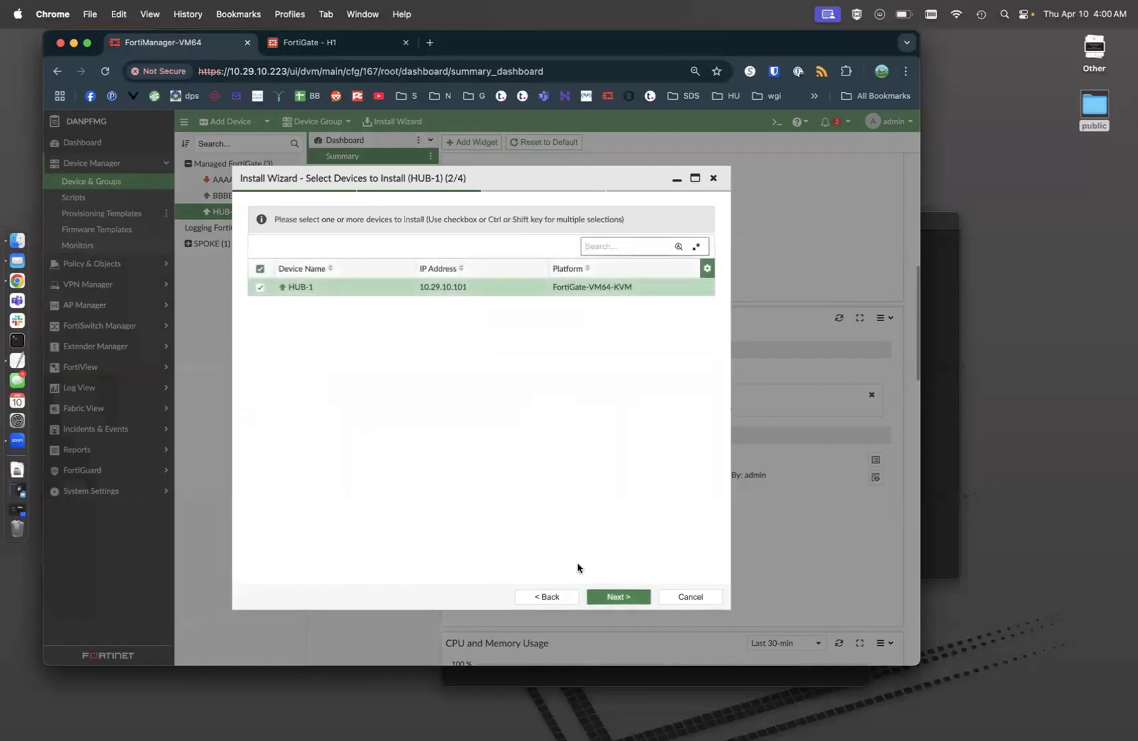
{"action": "left_click", "coordinate": [593, 596]}
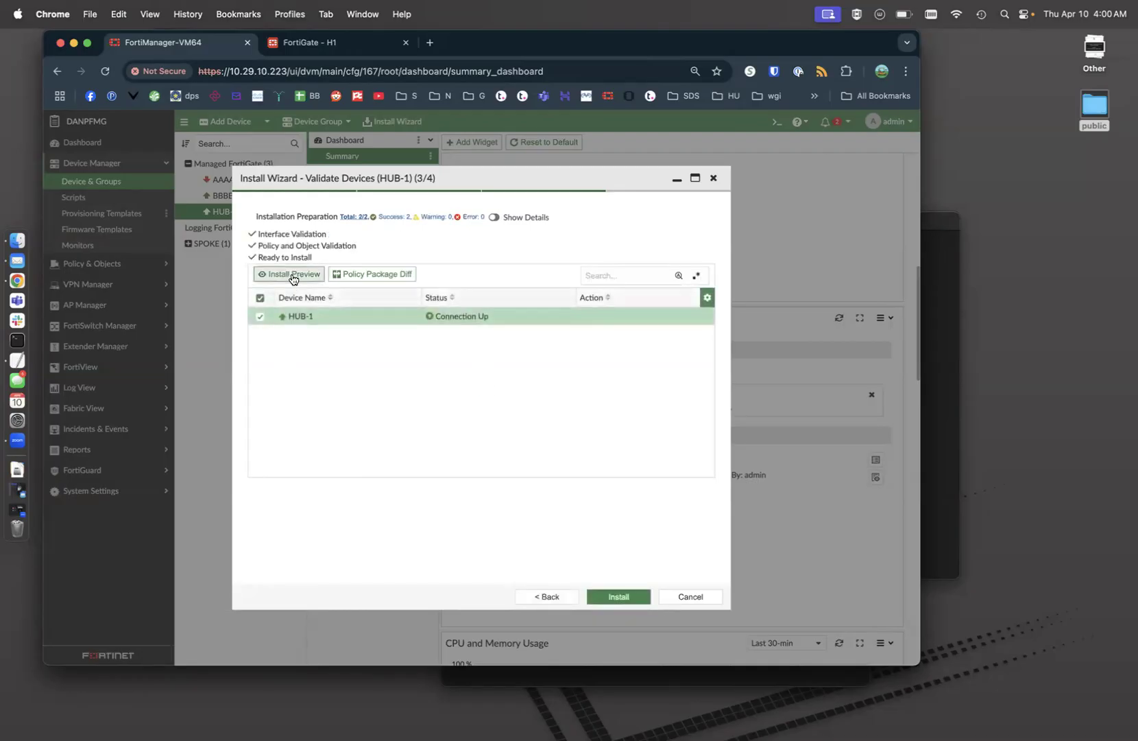
{"action": "left_click", "coordinate": [291, 275]}
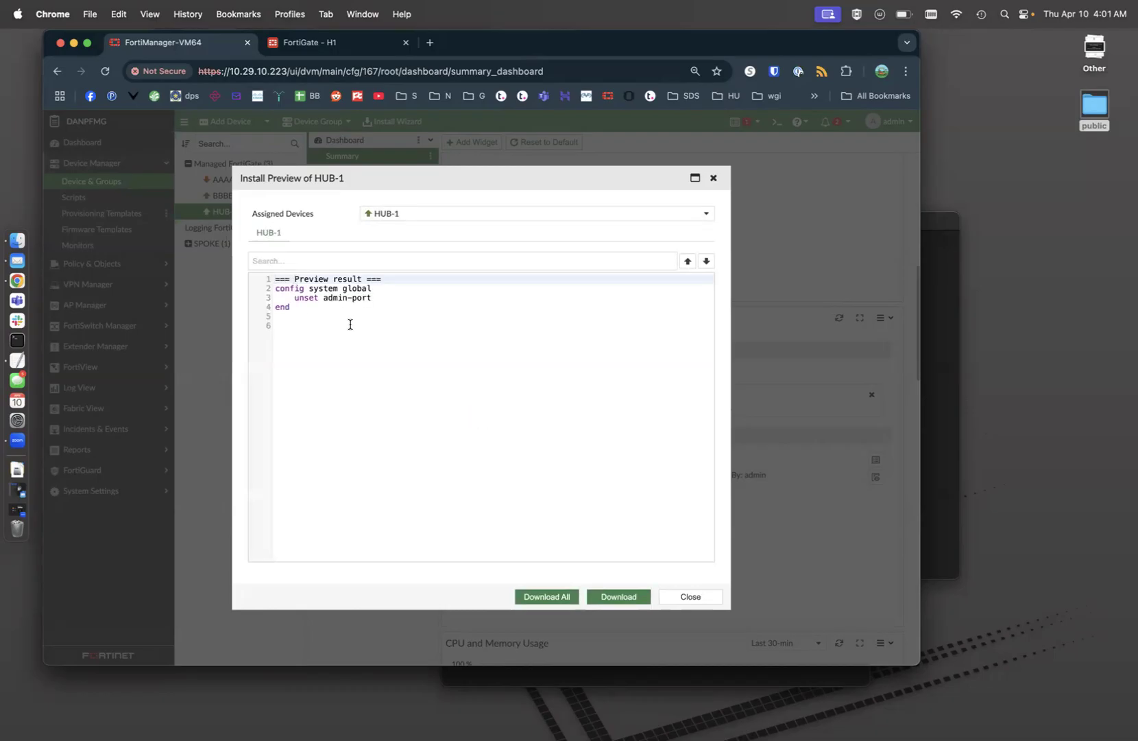
Step: Check the unset admin-port line in the preview, close it, and install the change to HUB-1
{"action": "left_click_drag", "start_coordinate": [380, 299], "coordinate": [291, 300]}
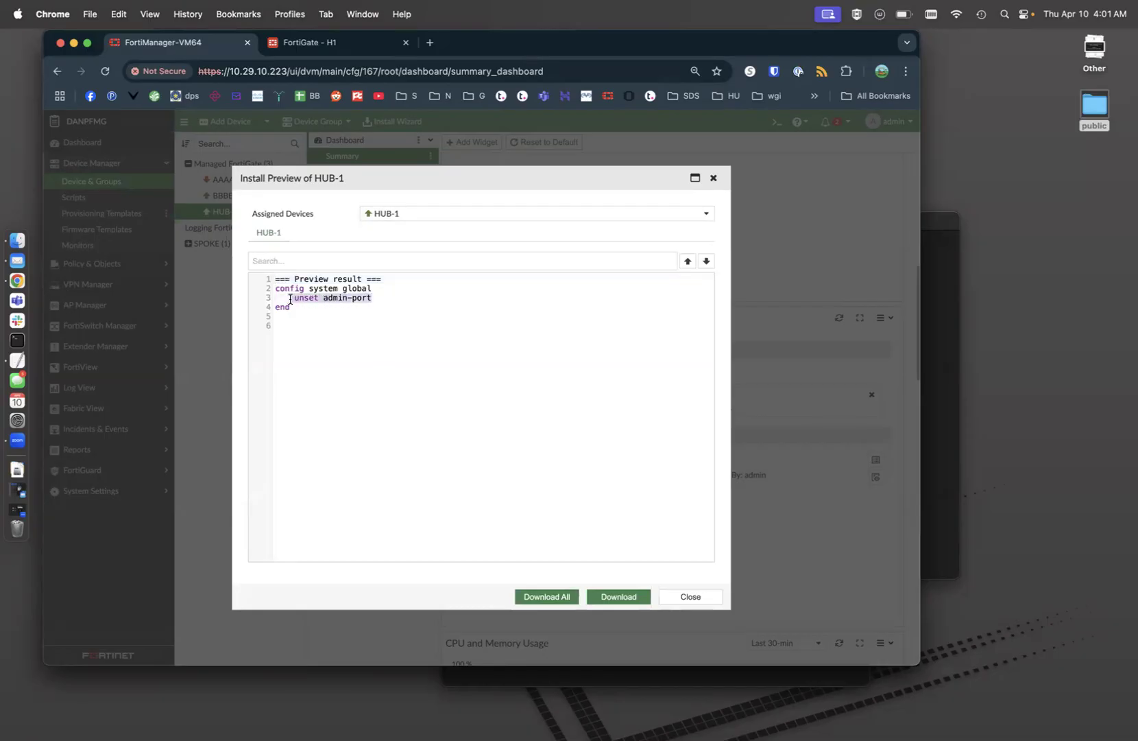
{"action": "left_click_drag", "start_coordinate": [290, 300], "coordinate": [289, 299]}
{"action": "left_click", "coordinate": [401, 425]}
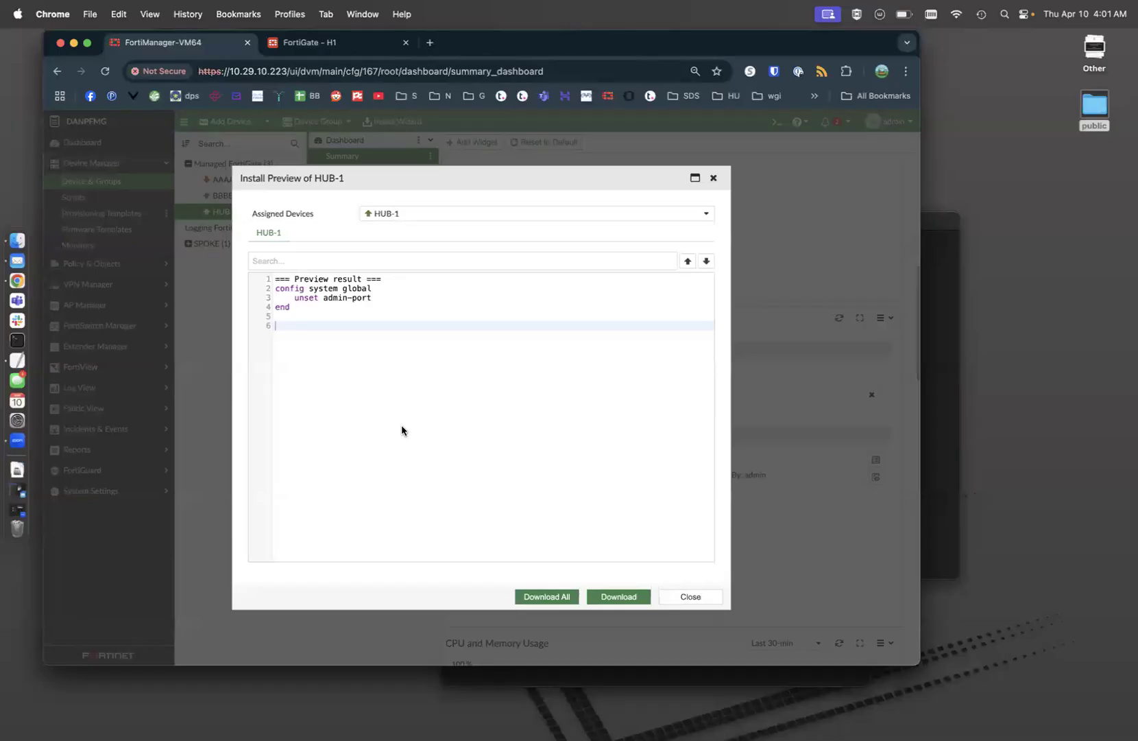
{"action": "left_click", "coordinate": [691, 597]}
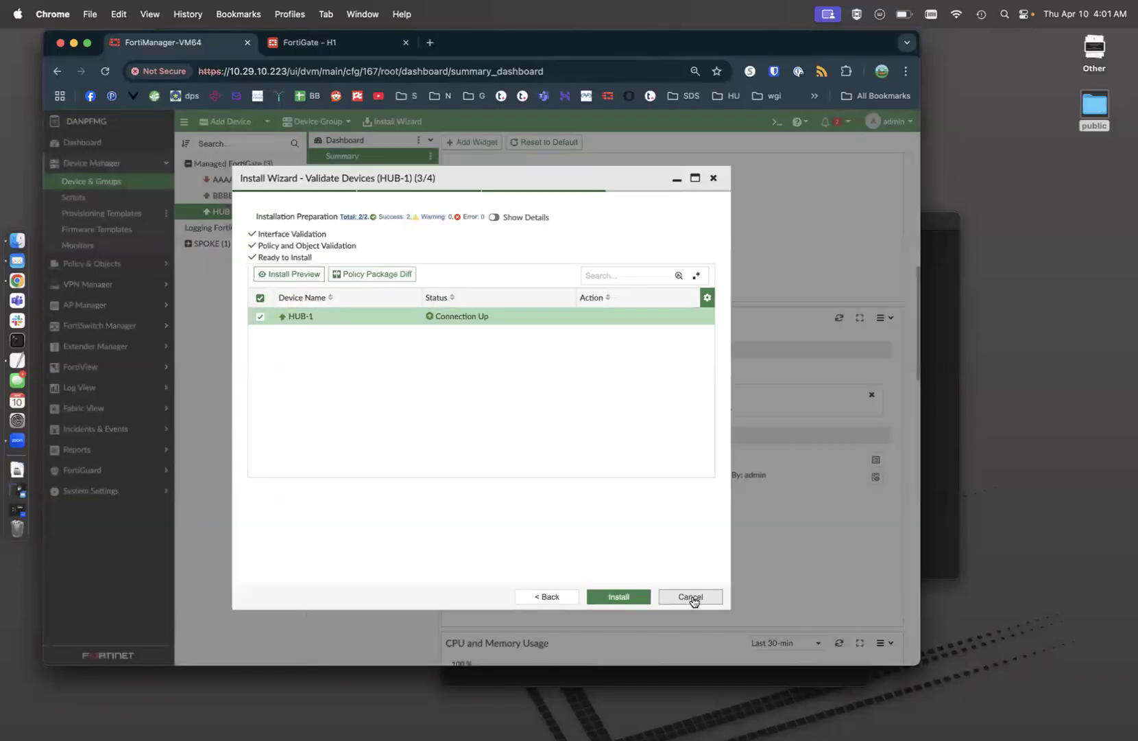
{"action": "left_click", "coordinate": [631, 599]}
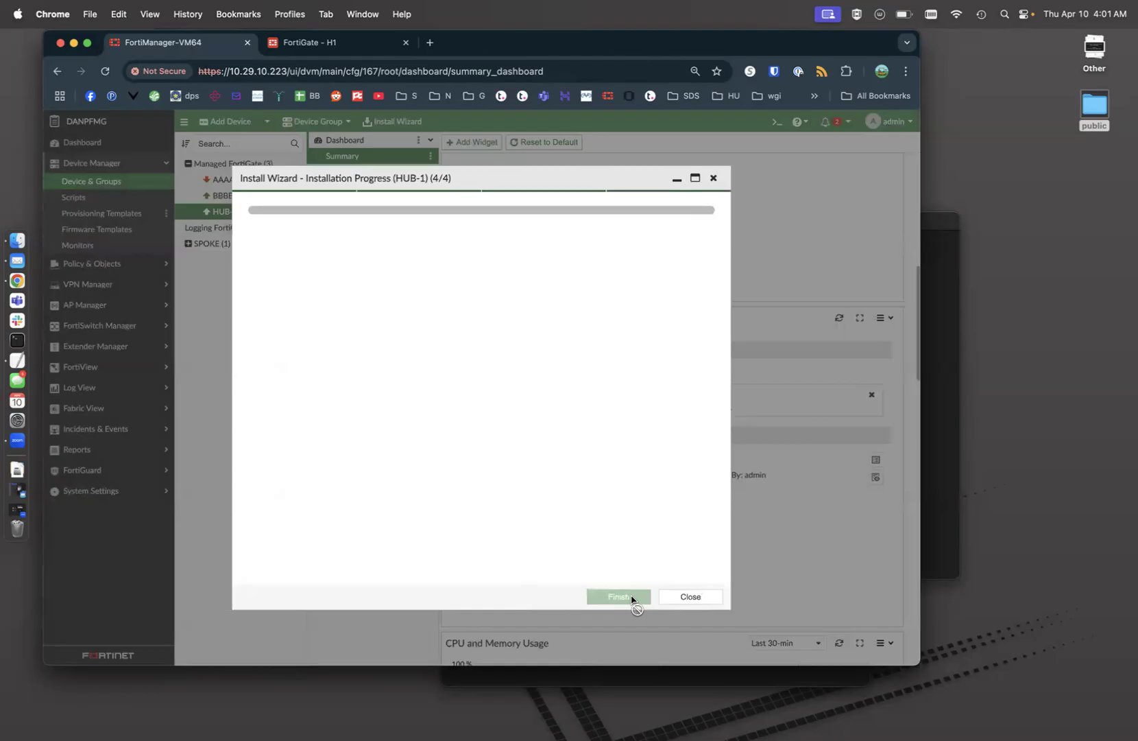